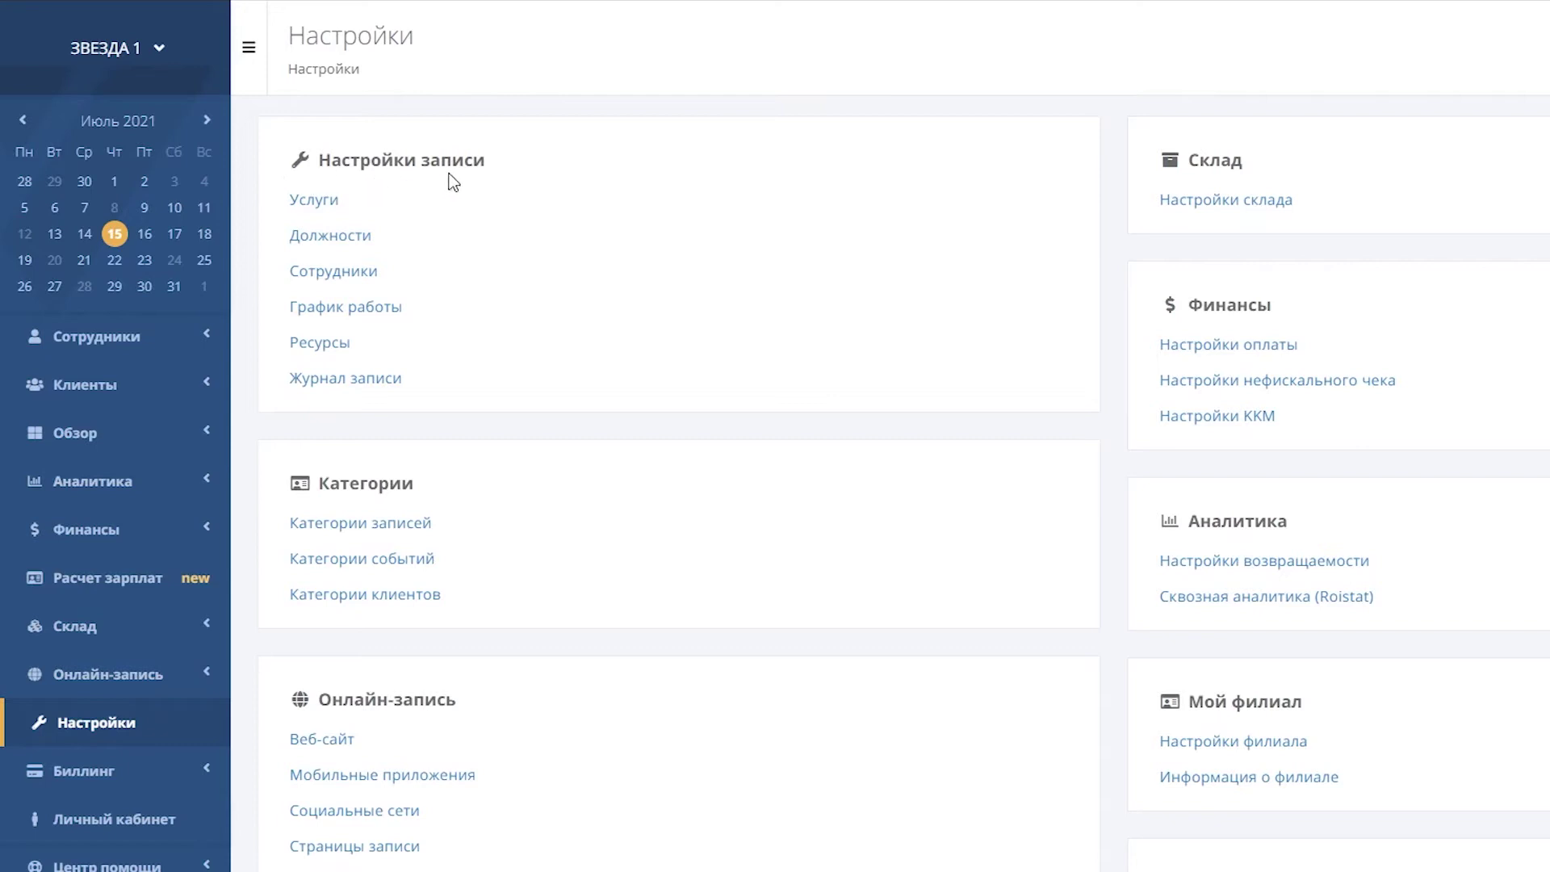
Start a new service category in the services settings and name it Массаж.
{"action": "left_click", "coordinate": [317, 208]}
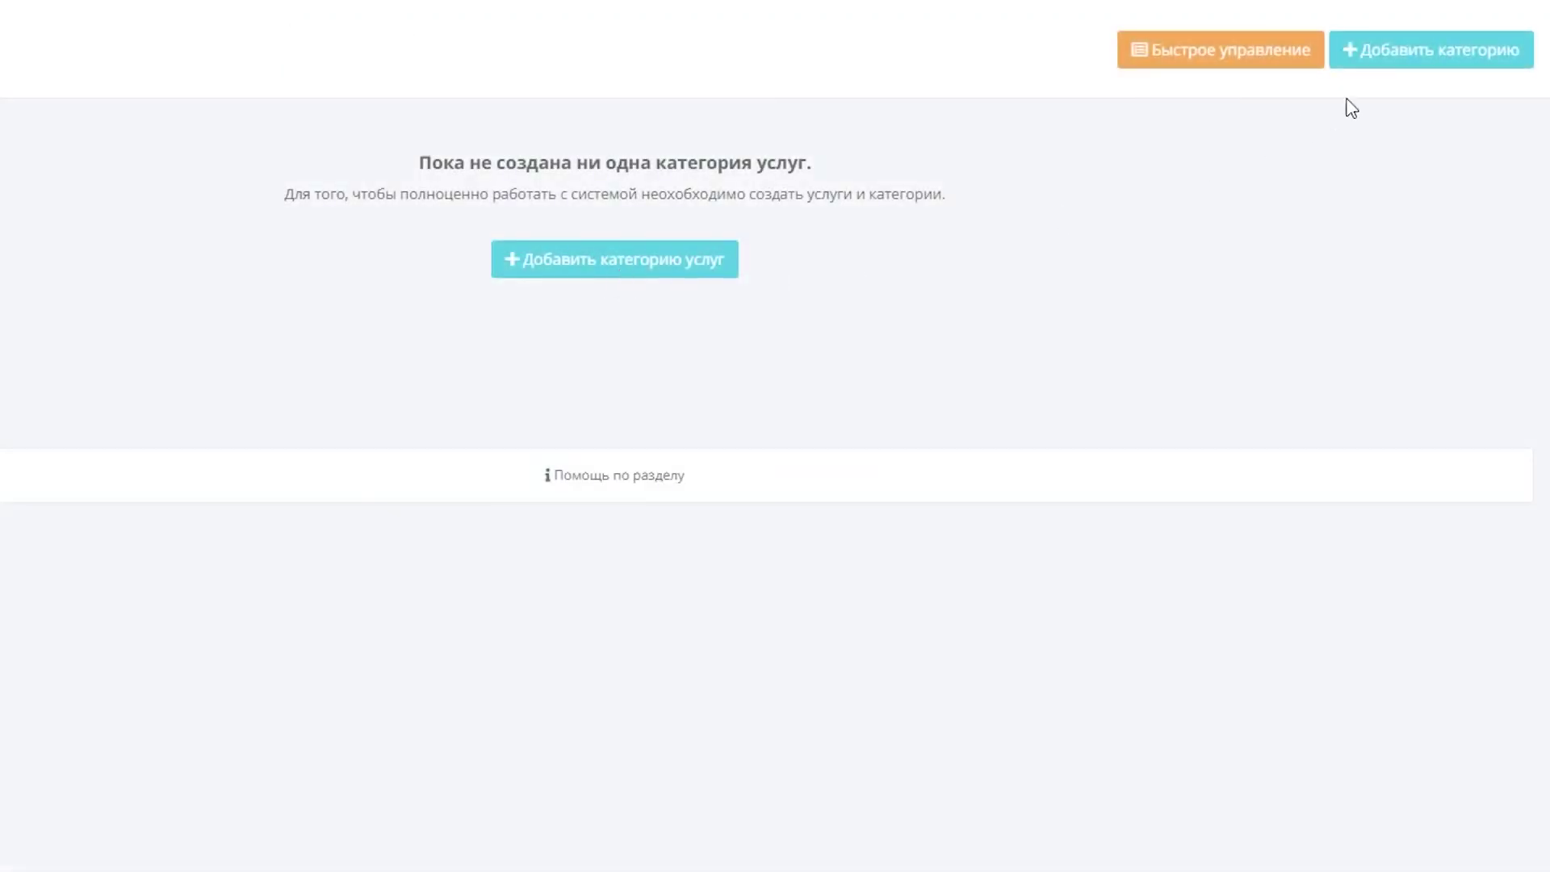
{"action": "left_click", "coordinate": [667, 271]}
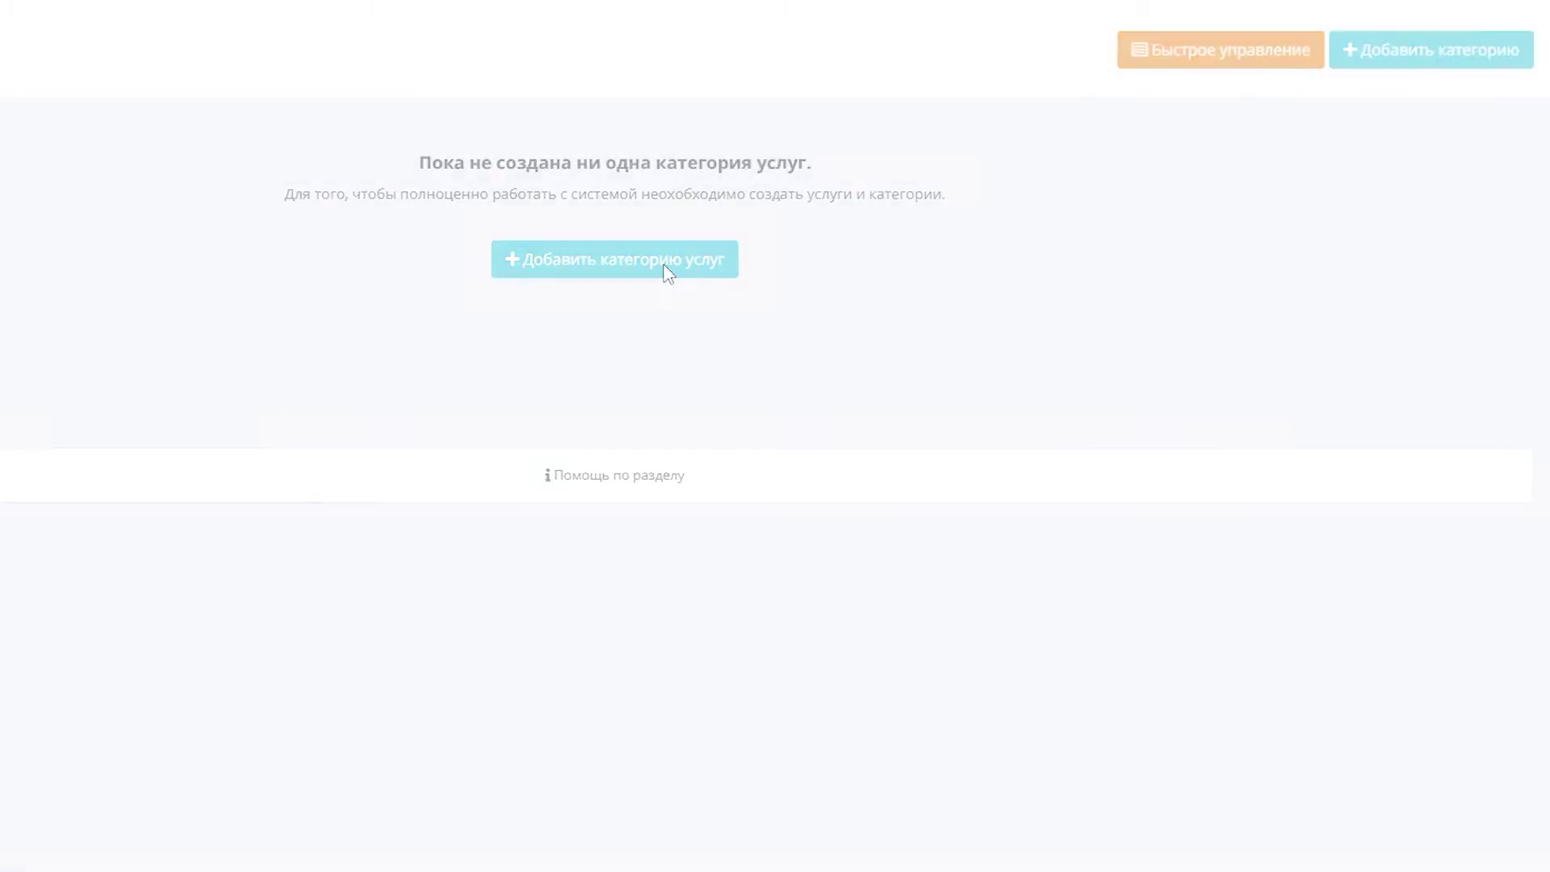
{"action": "left_click", "coordinate": [896, 194]}
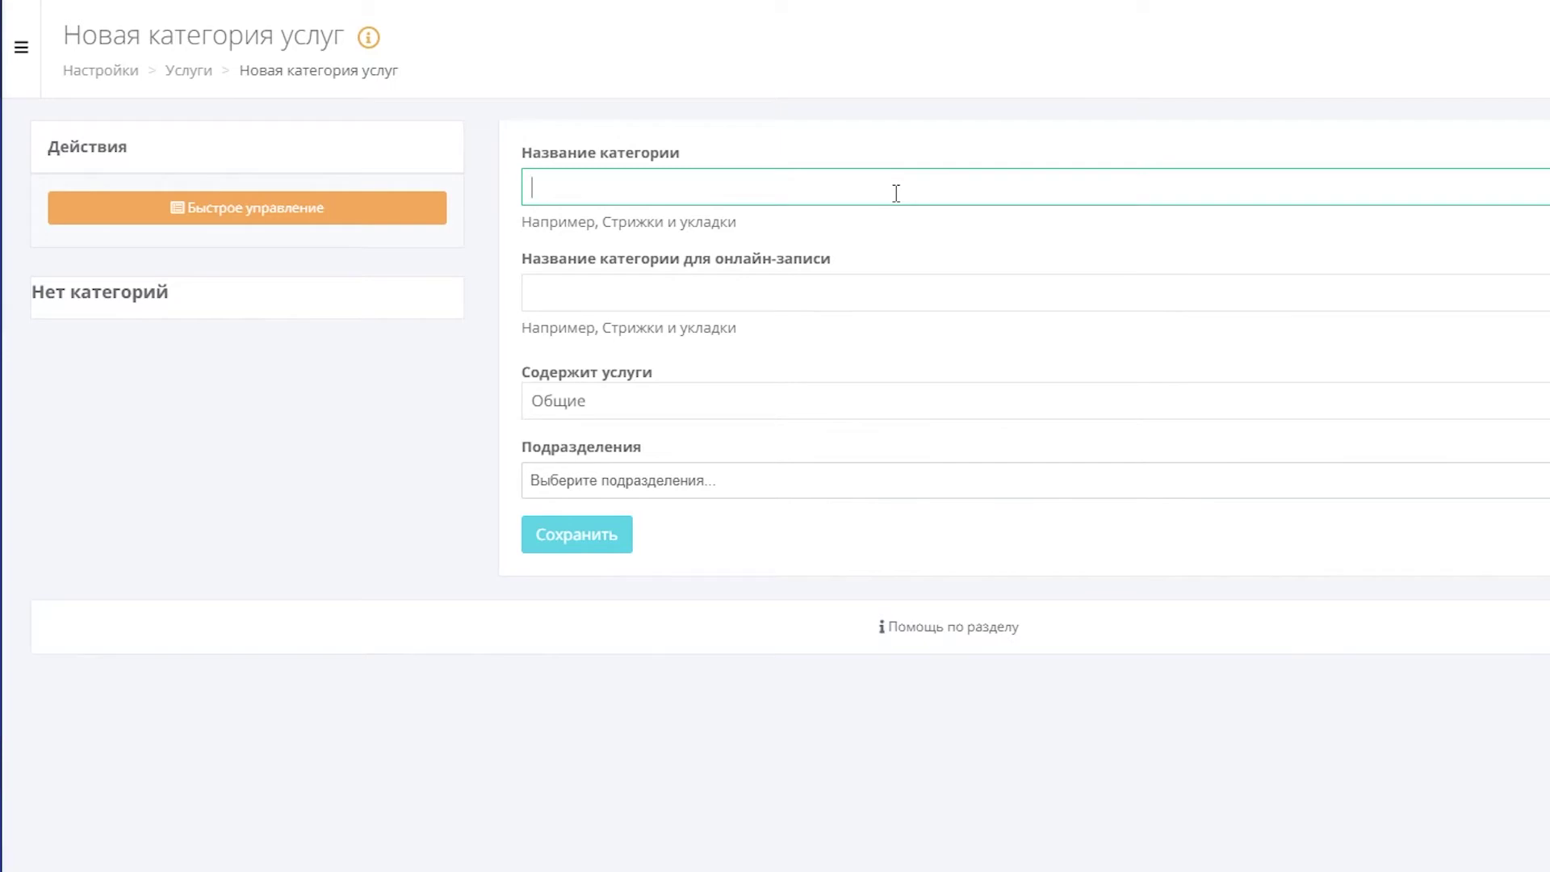
{"action": "type", "text": "Массаж"}
{"action": "left_click", "coordinate": [876, 226]}
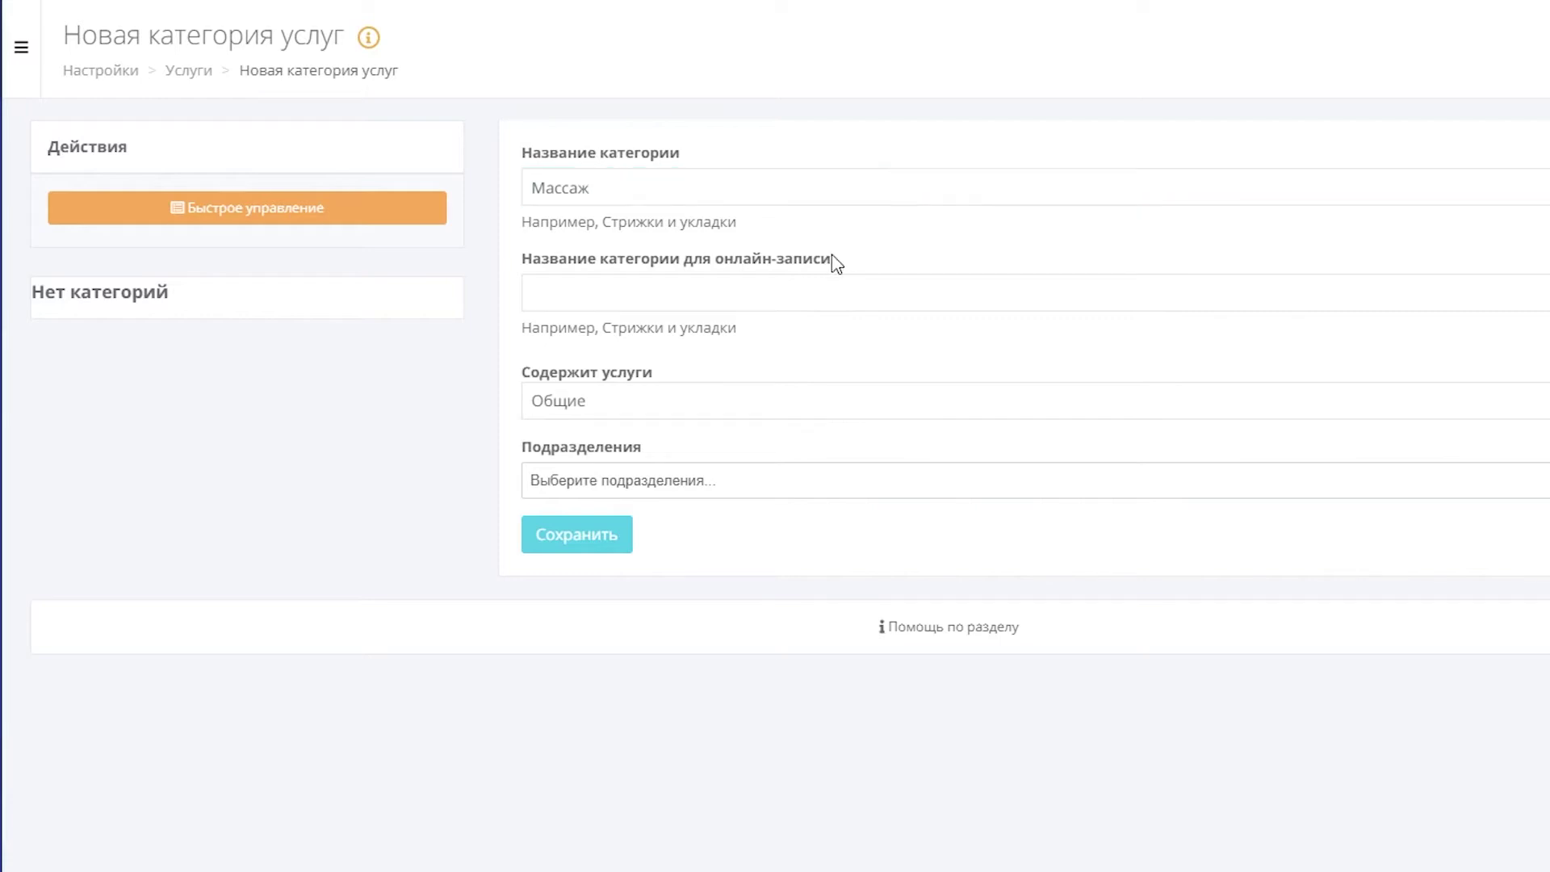
{"action": "left_click", "coordinate": [583, 282]}
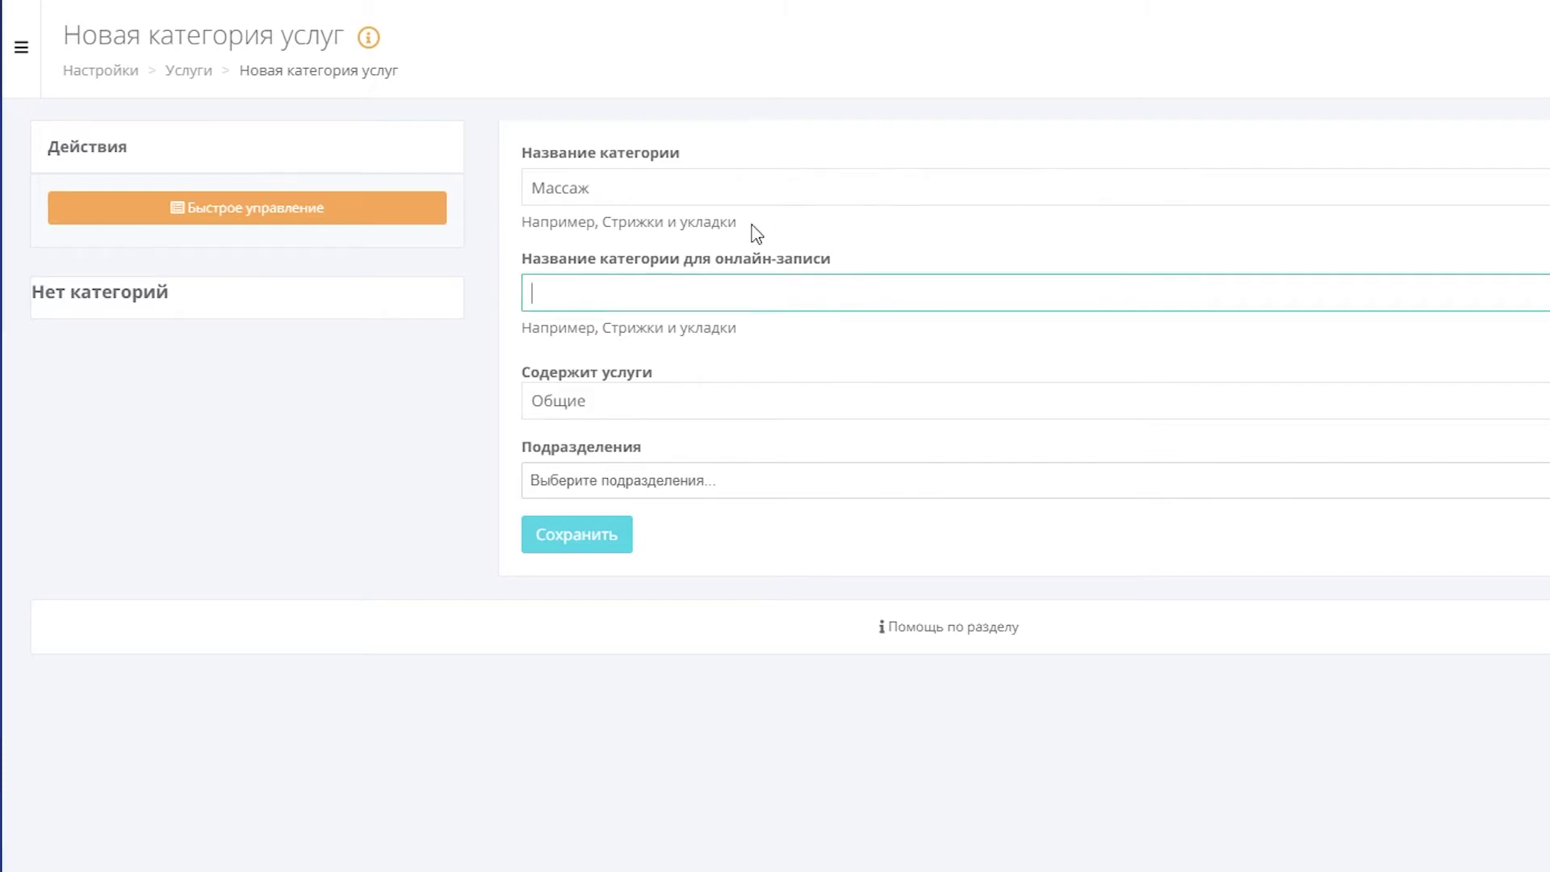
{"action": "type", "text": "Массаж"}
{"action": "left_click", "coordinate": [752, 346]}
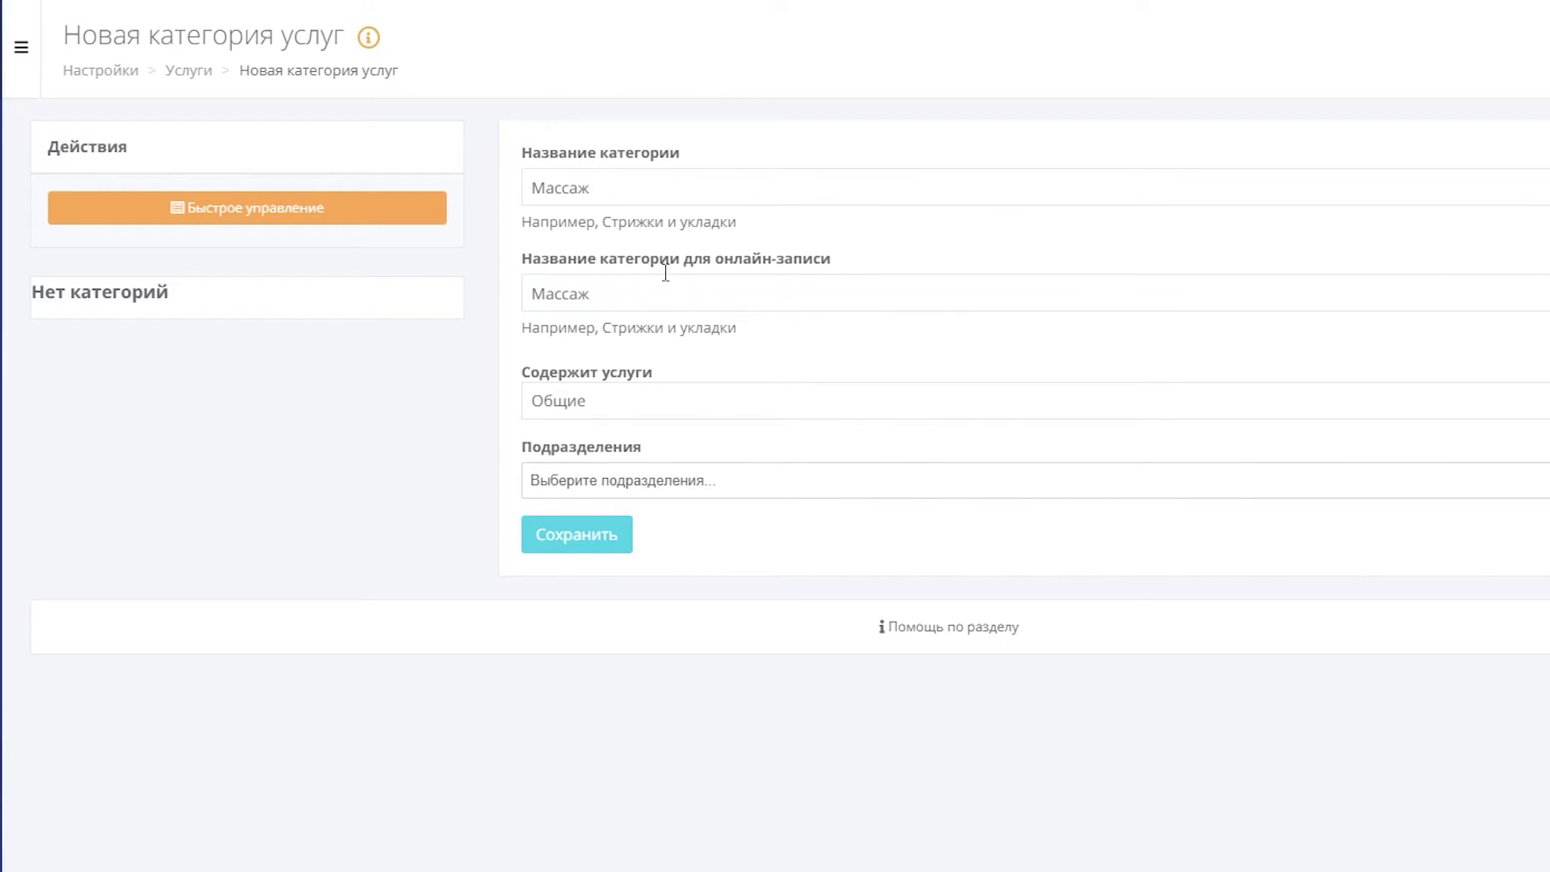
{"action": "left_click", "coordinate": [646, 291]}
{"action": "left_click_drag", "start_coordinate": [647, 291], "coordinate": [536, 301]}
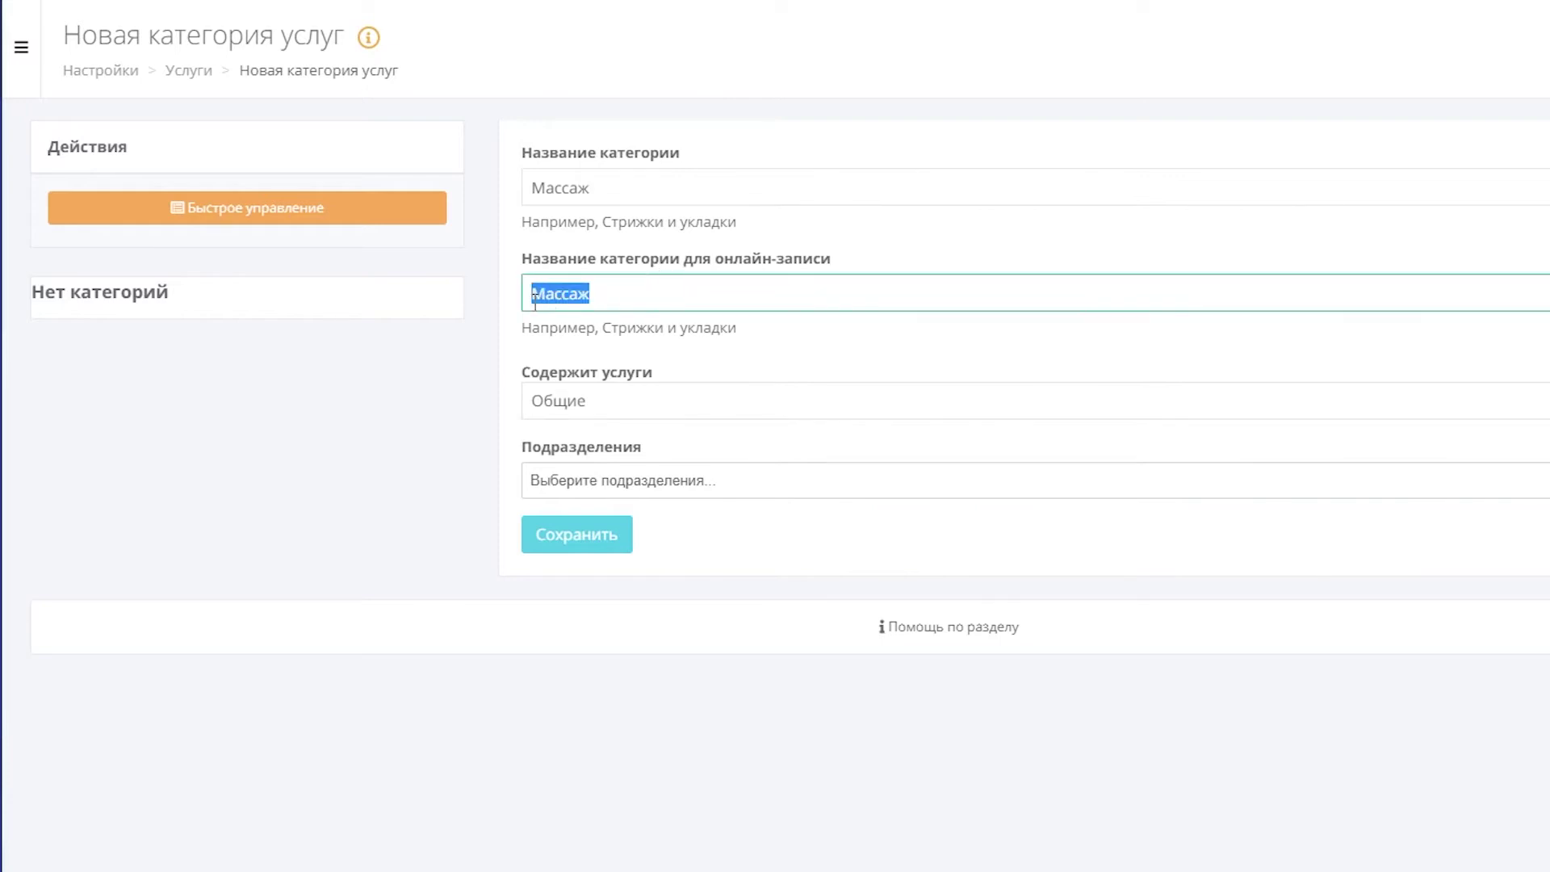
{"action": "key", "text": "BackSpace"}
{"action": "left_click", "coordinate": [644, 216]}
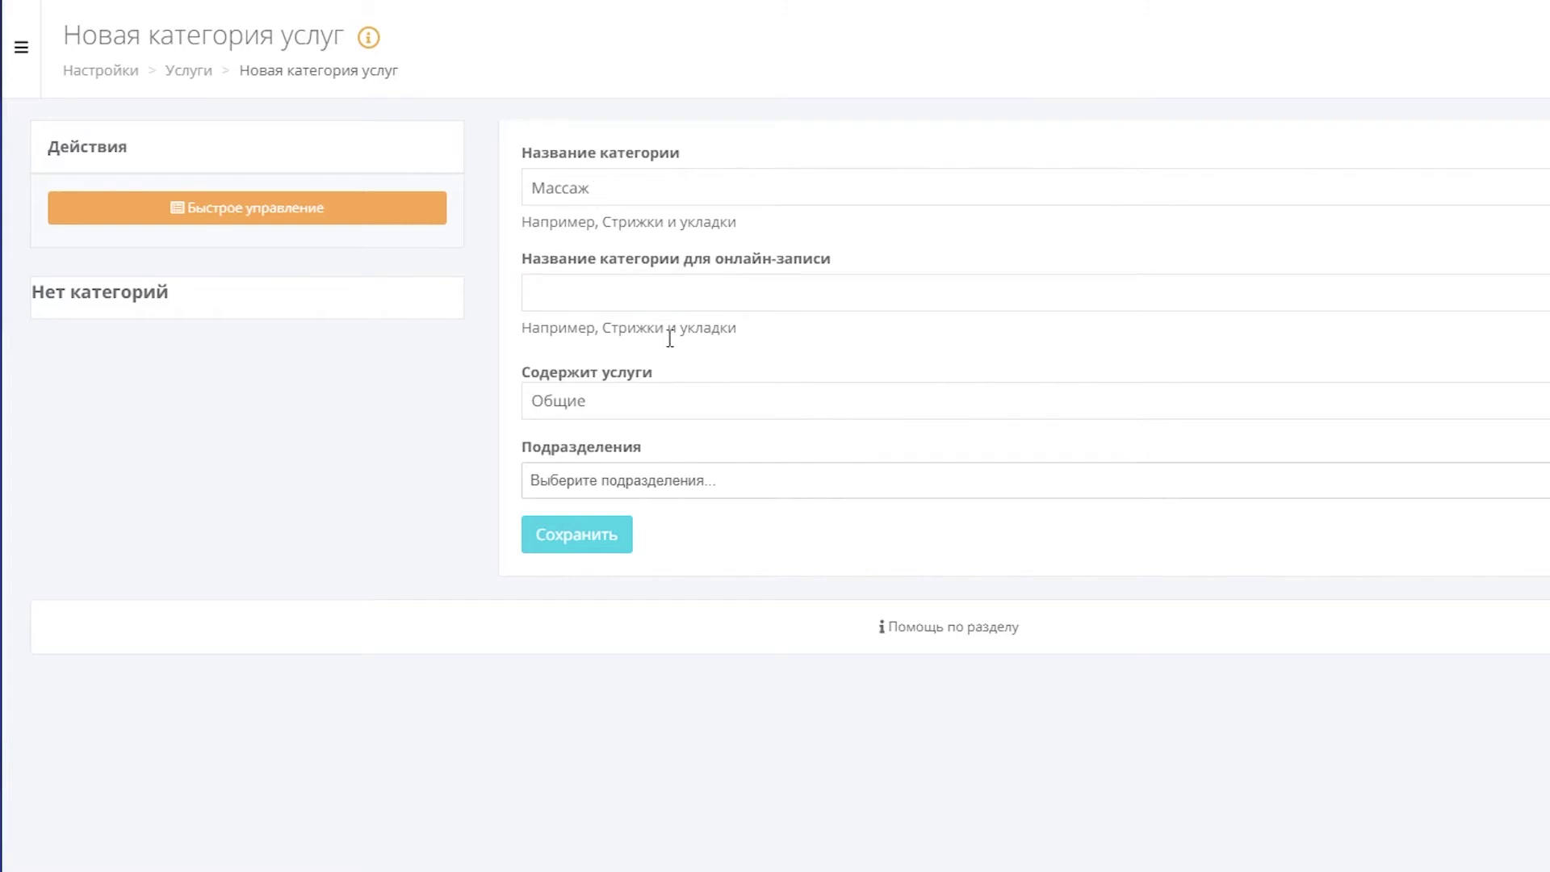
Keep the category's service type as Общие and save the new category.
{"action": "left_click", "coordinate": [686, 403]}
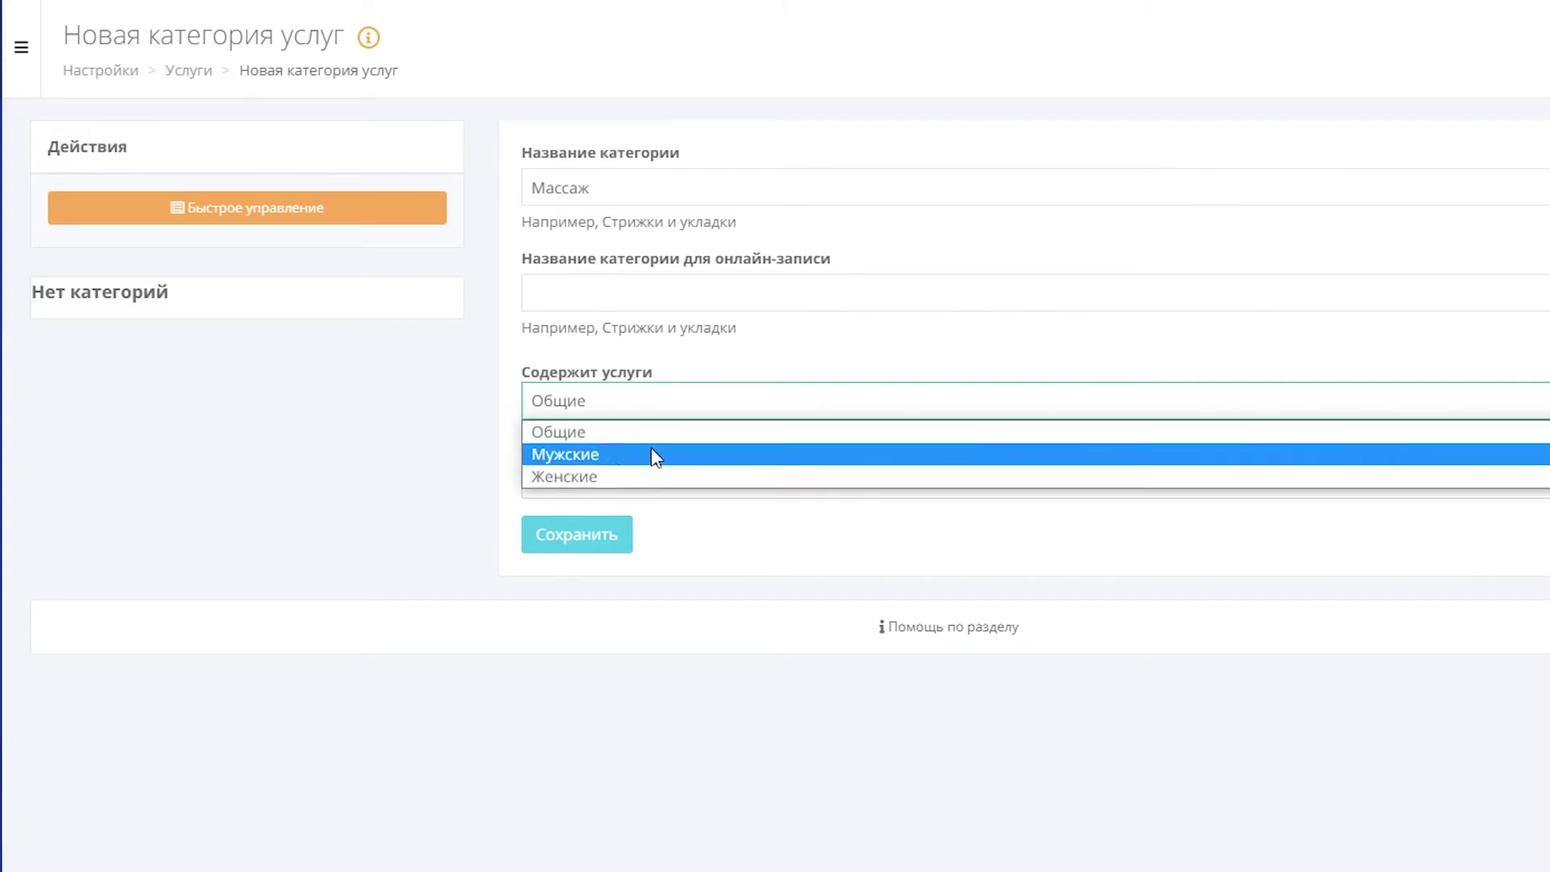
{"action": "left_click", "coordinate": [763, 370]}
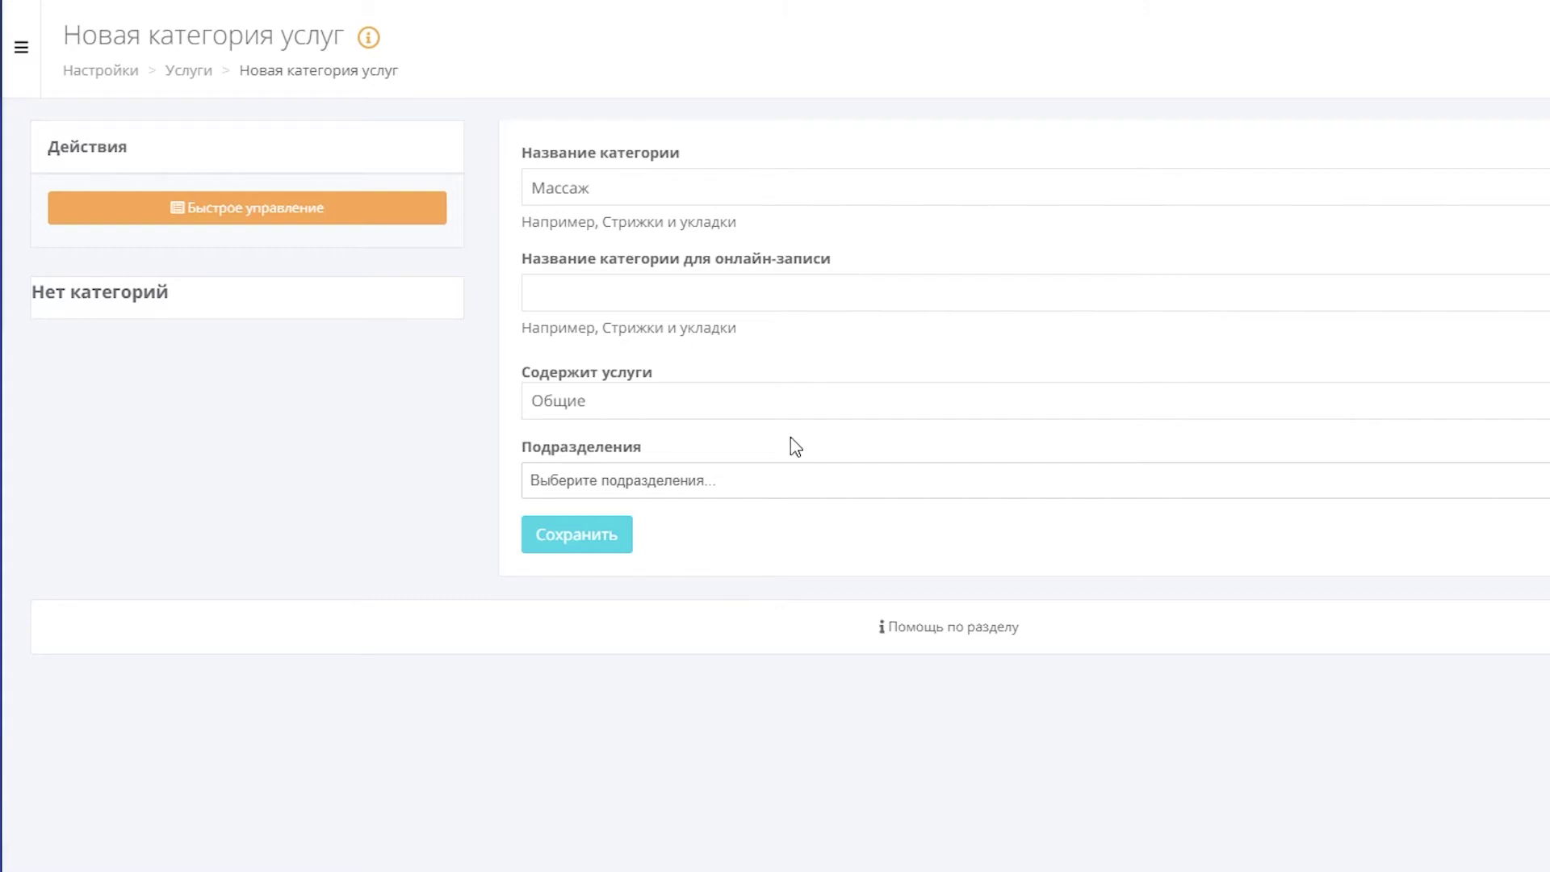
{"action": "left_click", "coordinate": [581, 537]}
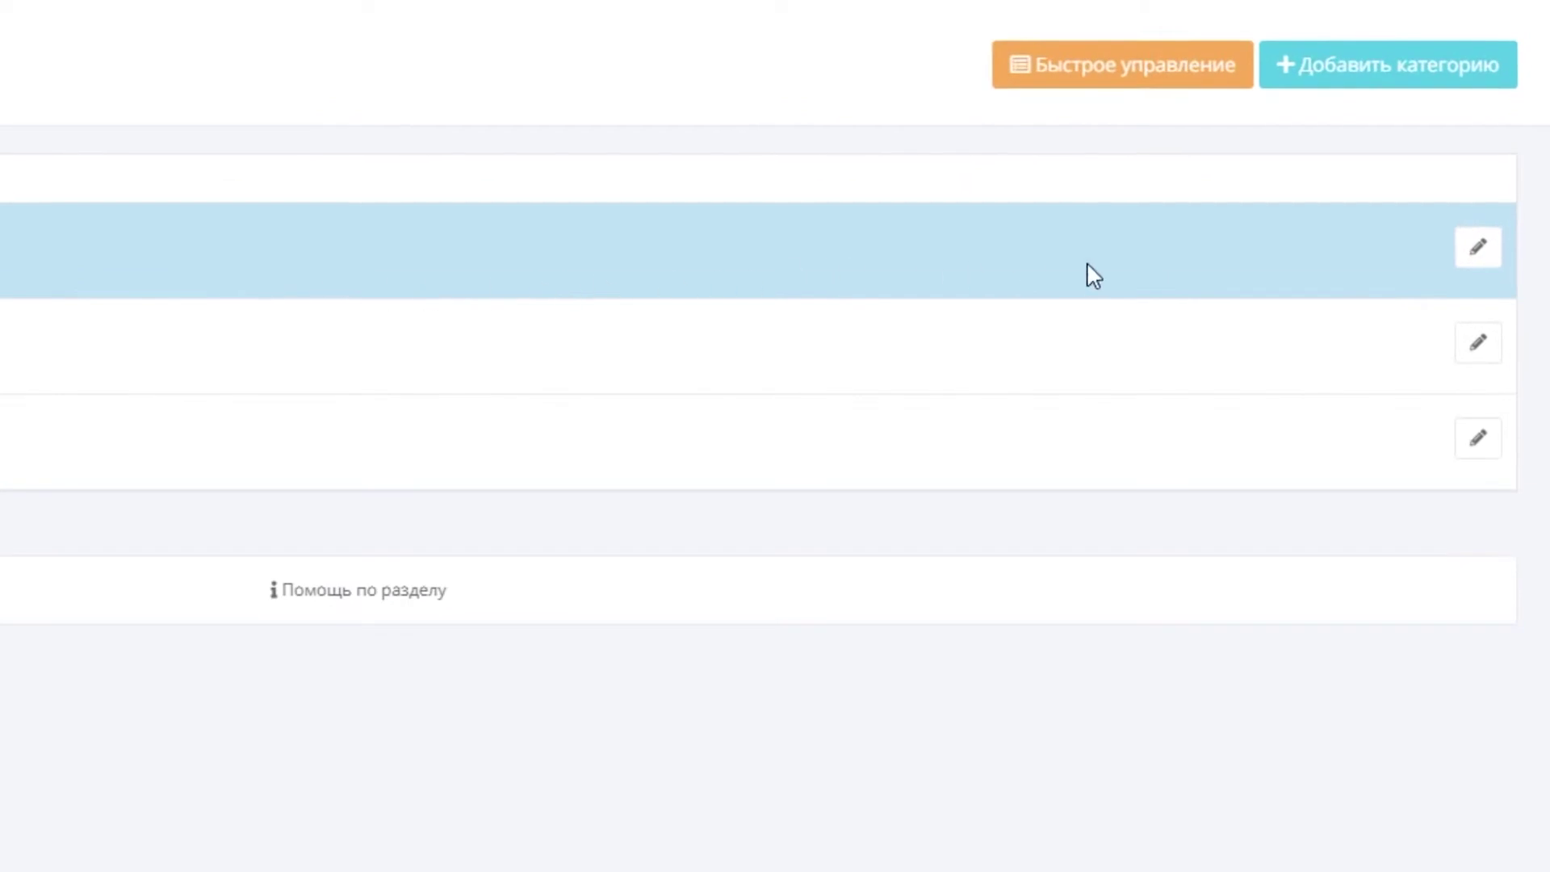
Open the Массаж category for editing to view its delete option.
{"action": "left_click", "coordinate": [1478, 252]}
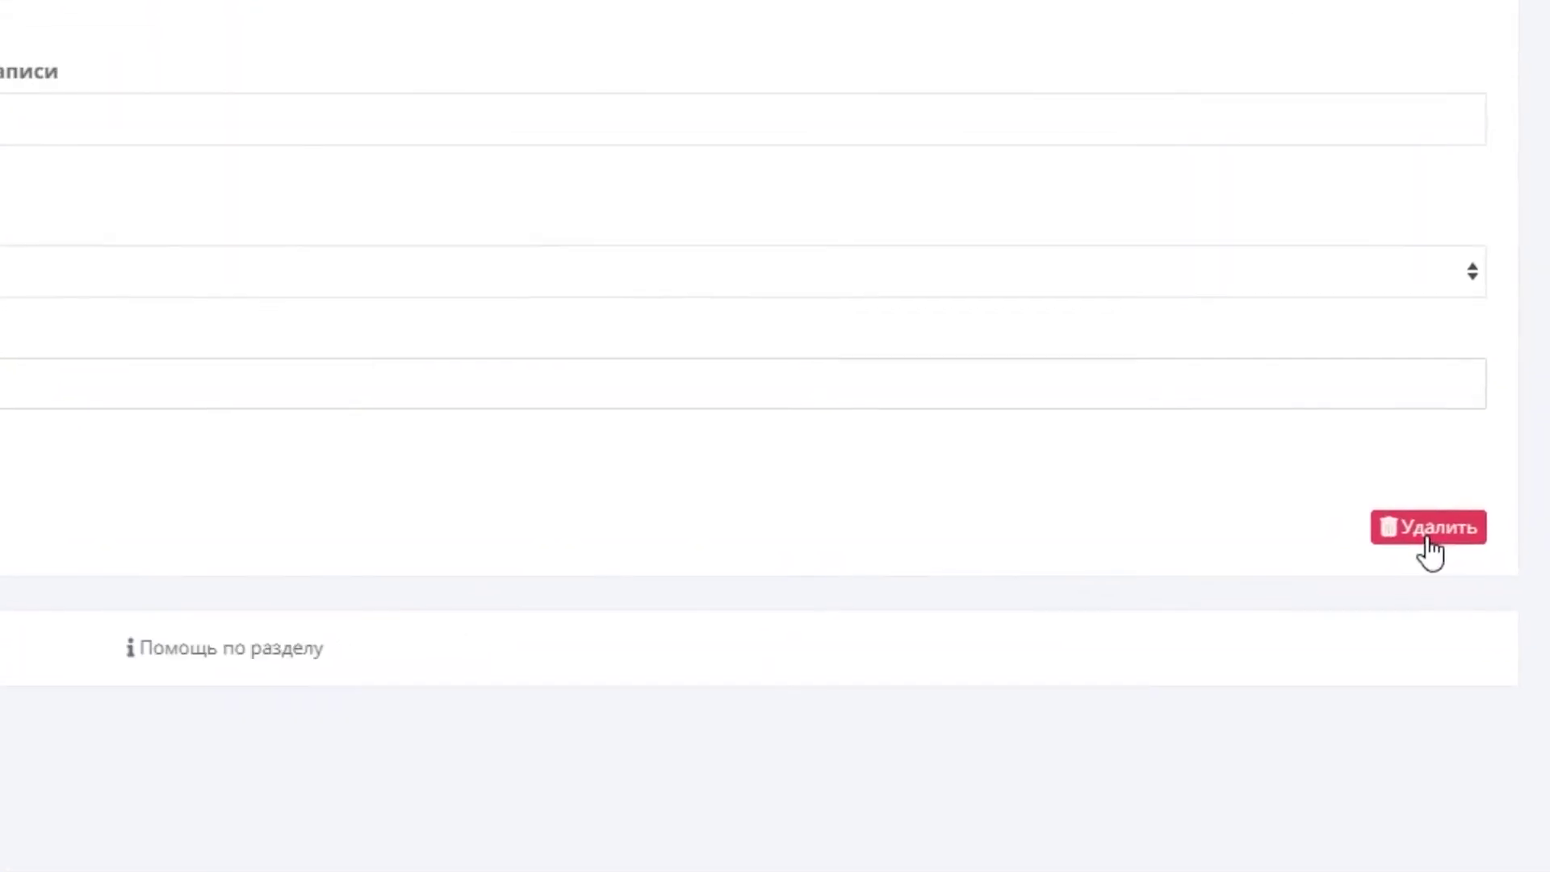
{"action": "left_click", "coordinate": [1429, 537]}
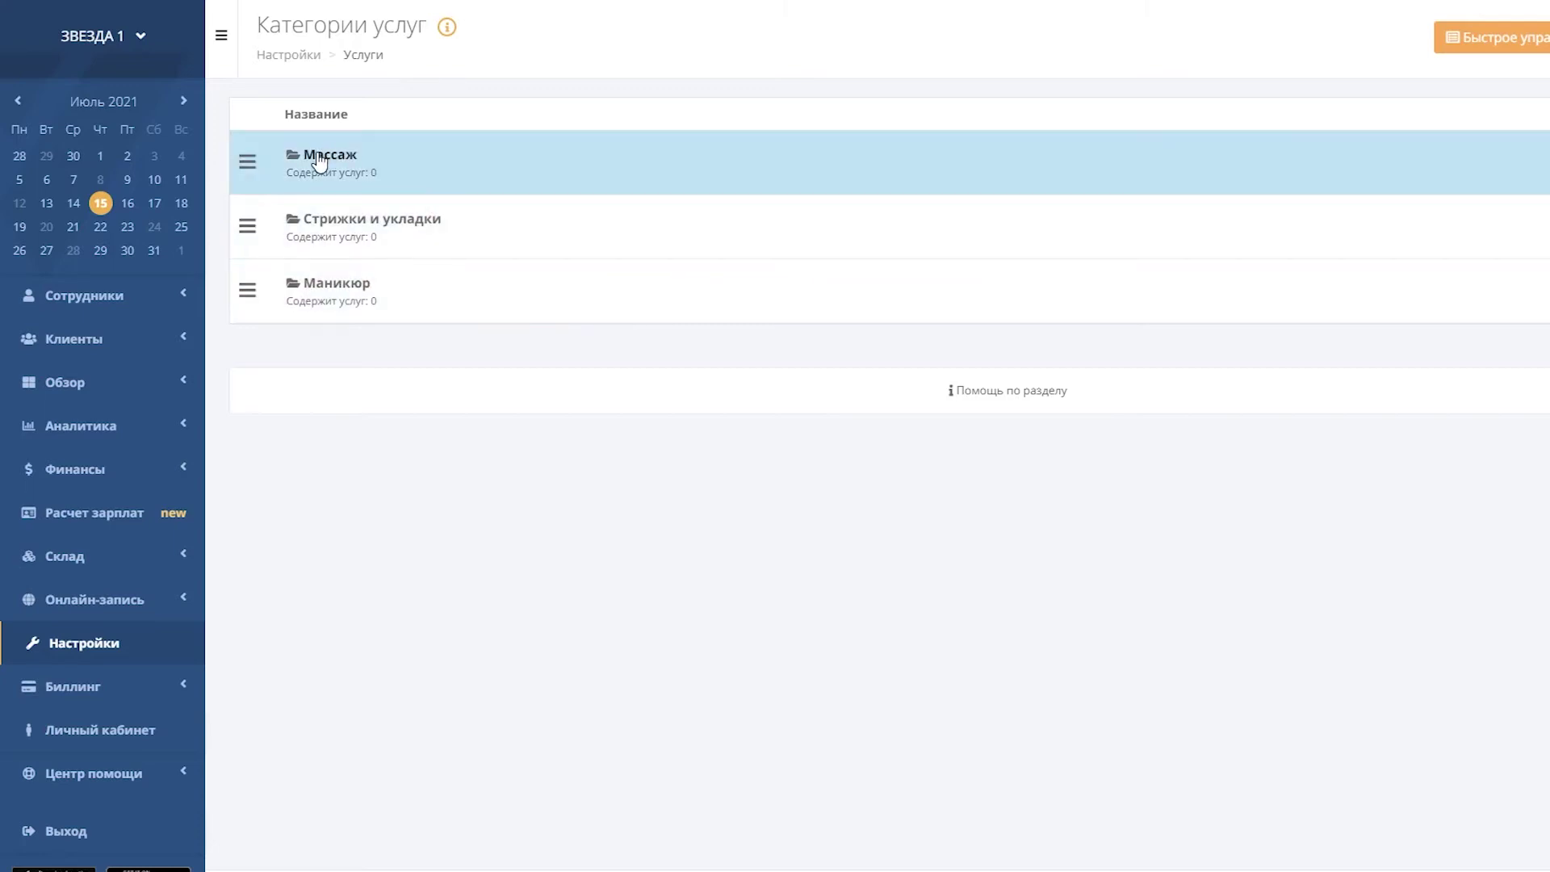
Start a new service in the Массаж category and name it Классический массаж.
{"action": "left_click", "coordinate": [320, 161]}
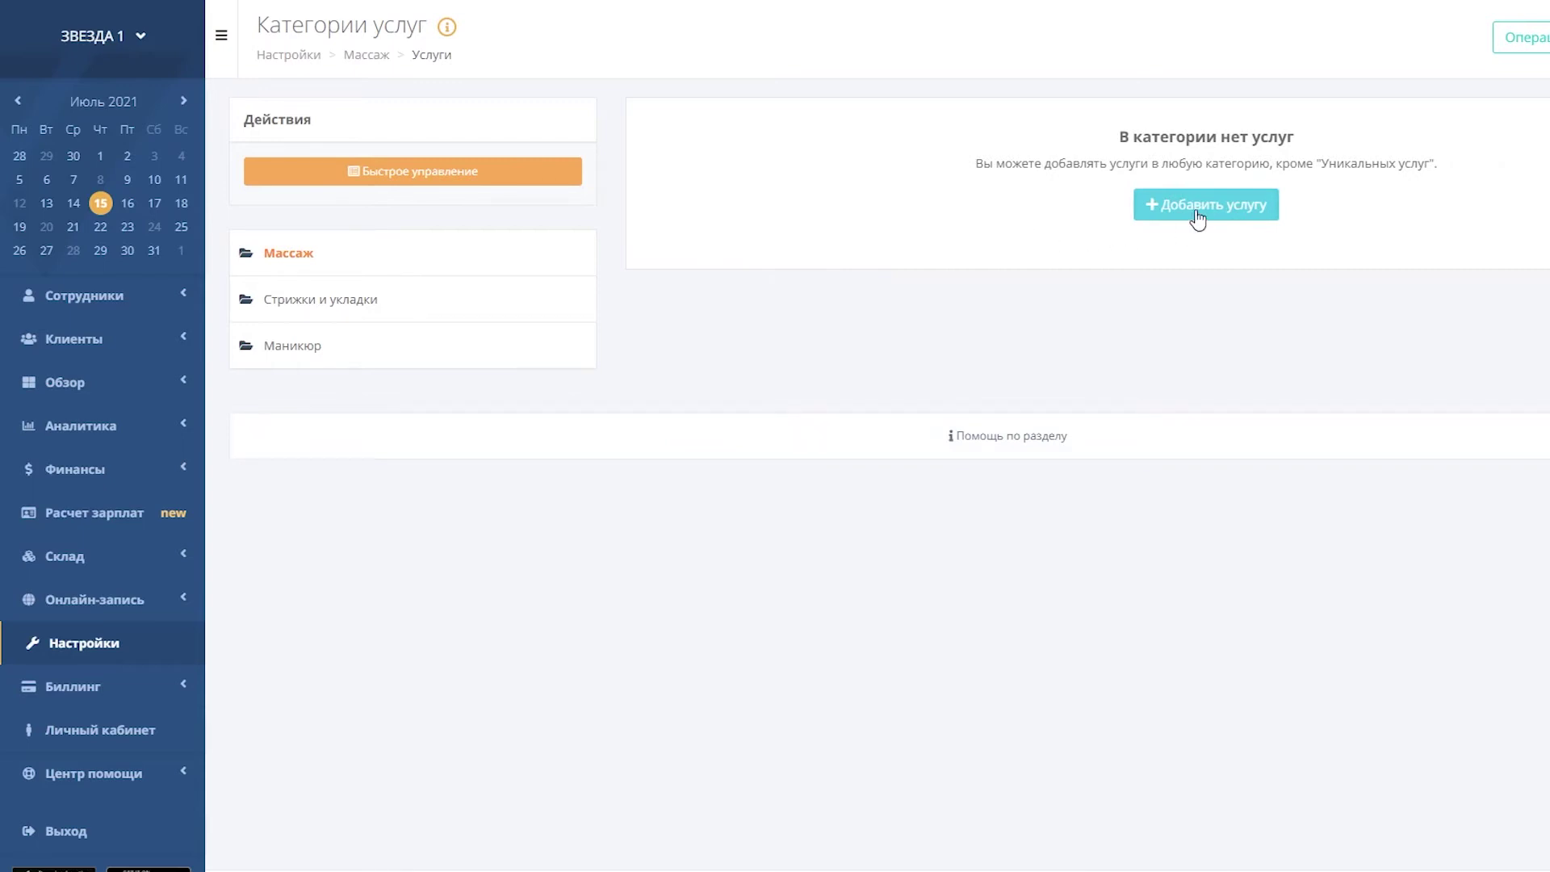
{"action": "left_click", "coordinate": [1185, 220]}
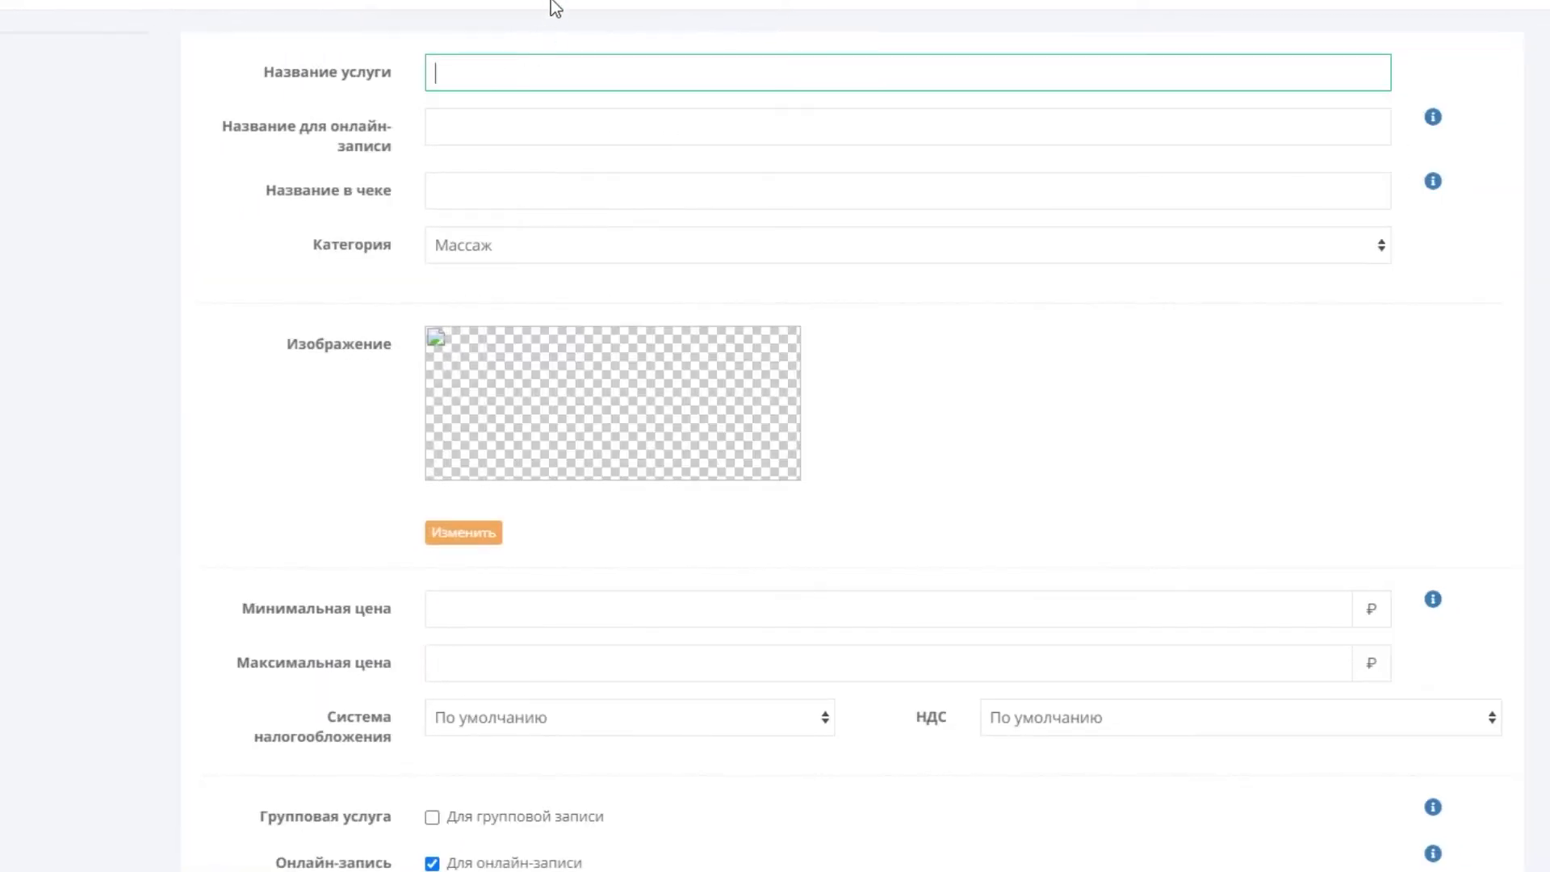
{"action": "type", "text": "Классический массаж"}
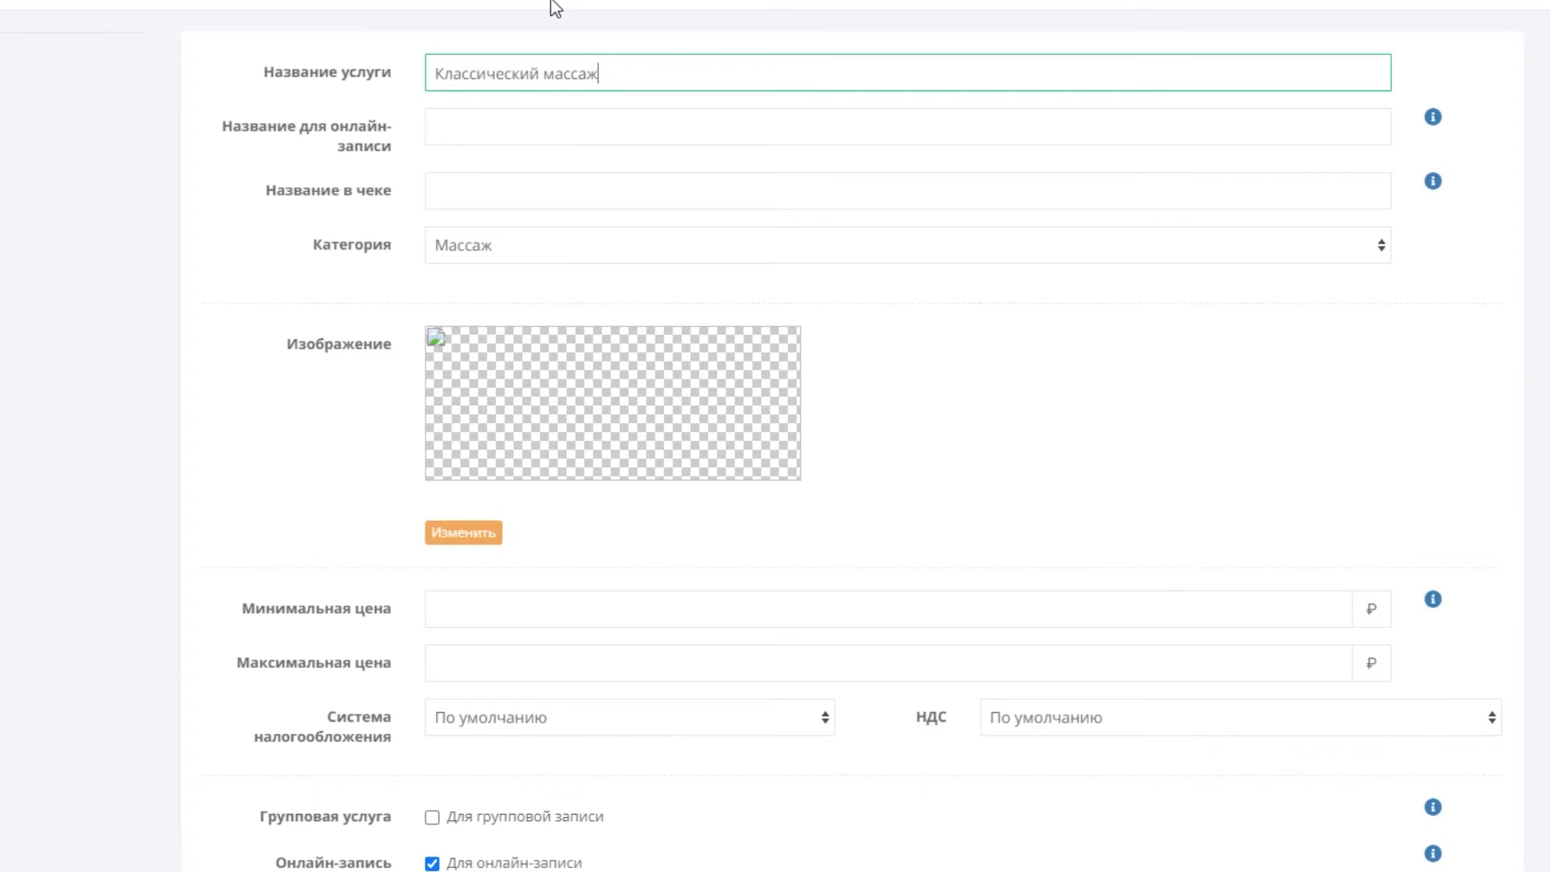
{"action": "left_click", "coordinate": [453, 134]}
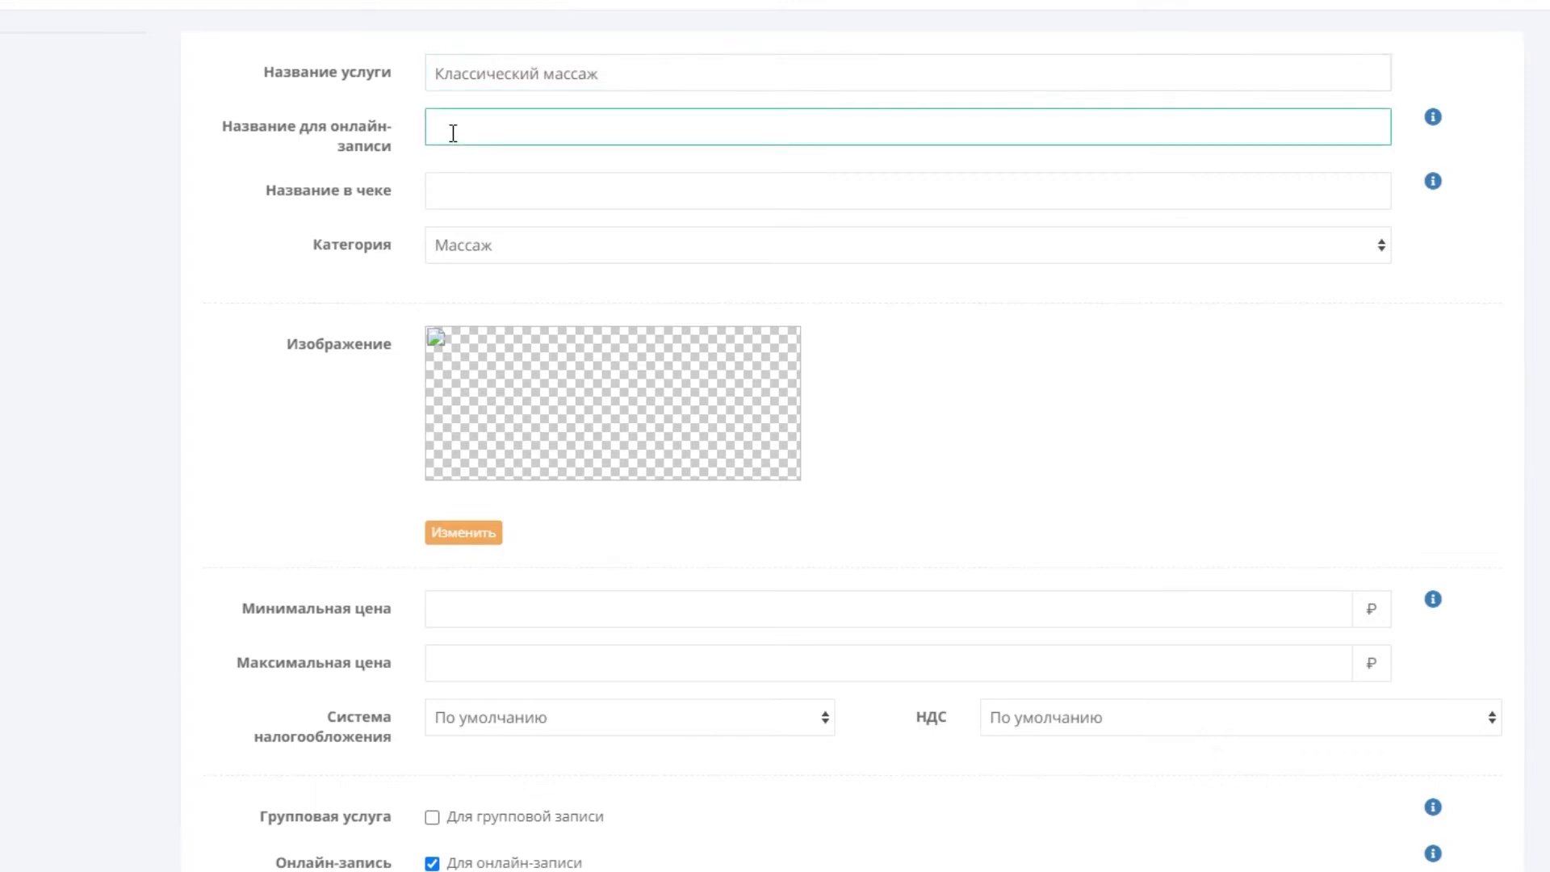
{"action": "type", "text": "Классический массаж"}
{"action": "left_click_drag", "start_coordinate": [635, 133], "coordinate": [429, 127]}
{"action": "key", "text": "BackSpace"}
{"action": "left_click_drag", "start_coordinate": [608, 73], "coordinate": [436, 73]}
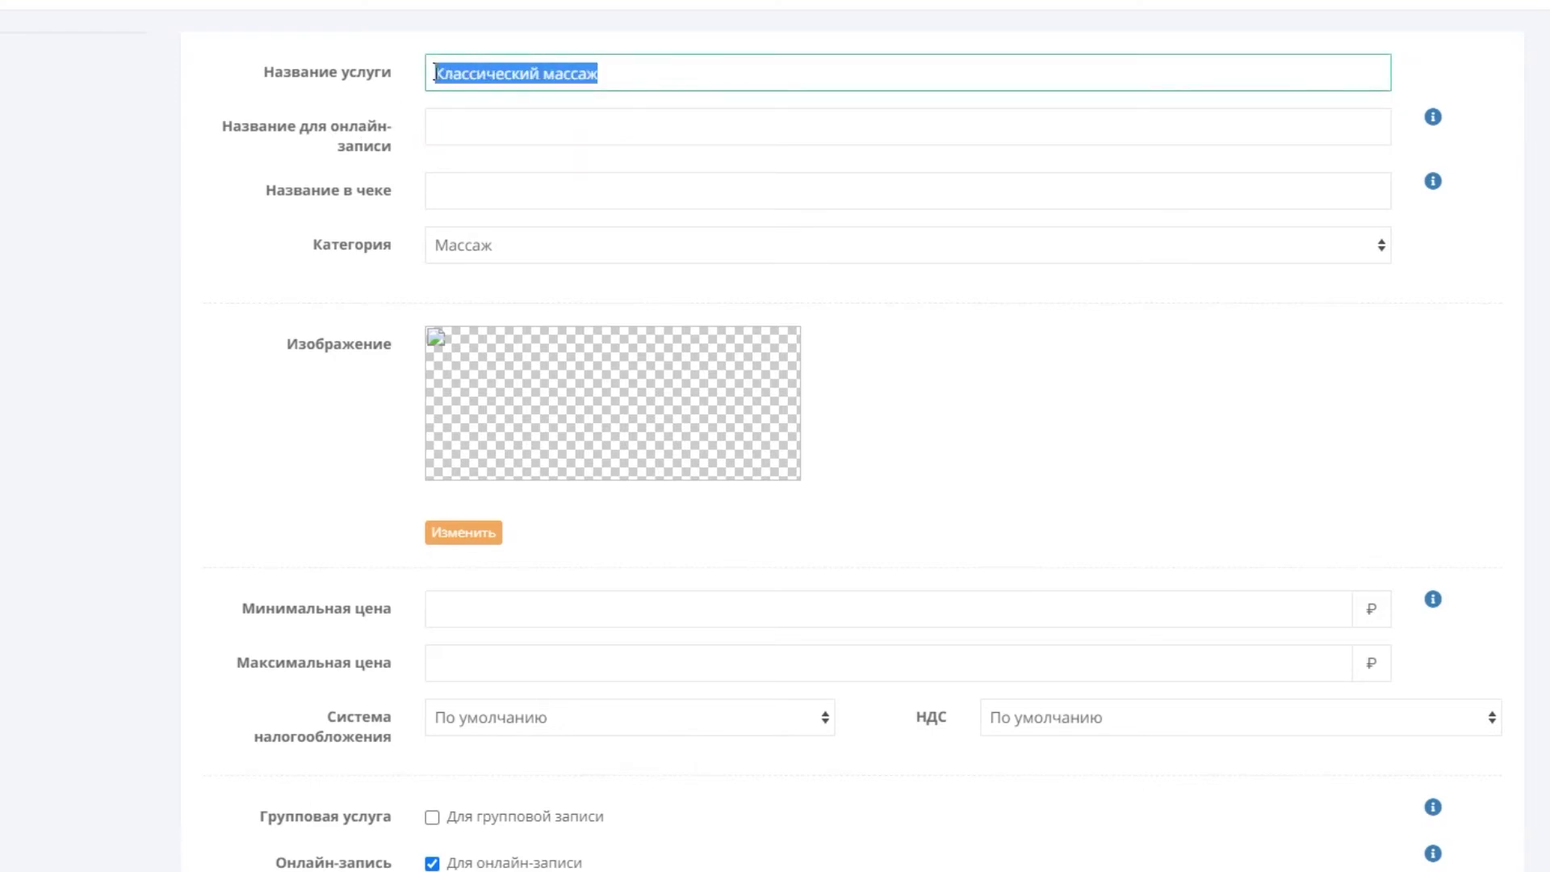
{"action": "left_click", "coordinate": [606, 74]}
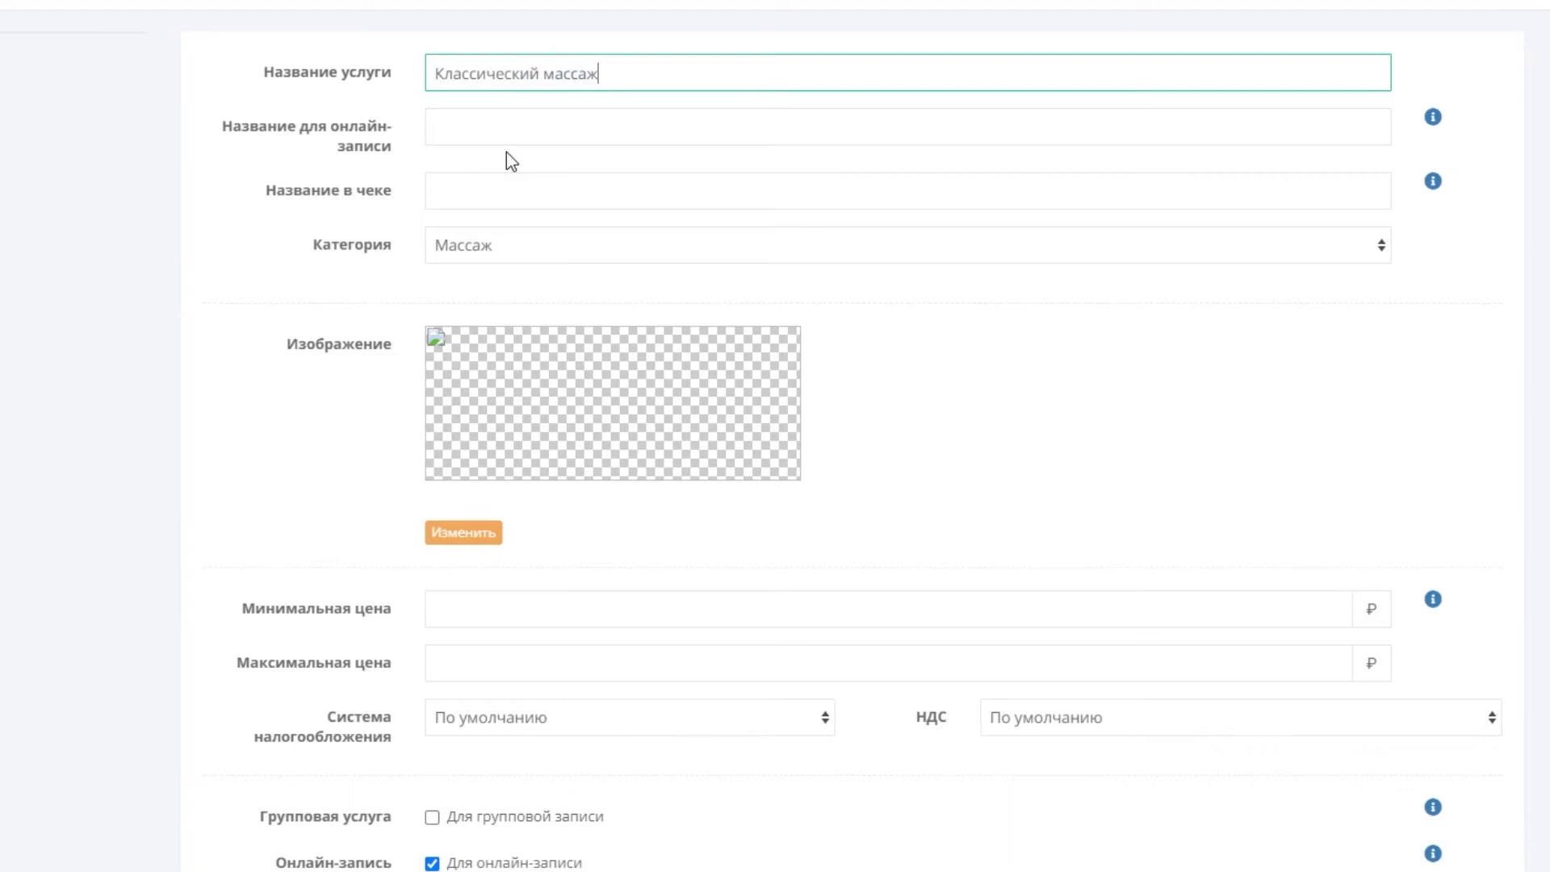
Set the service's receipt name to Массаж and keep its category as Массаж.
{"action": "left_click", "coordinate": [484, 195]}
{"action": "type", "text": "Массаж"}
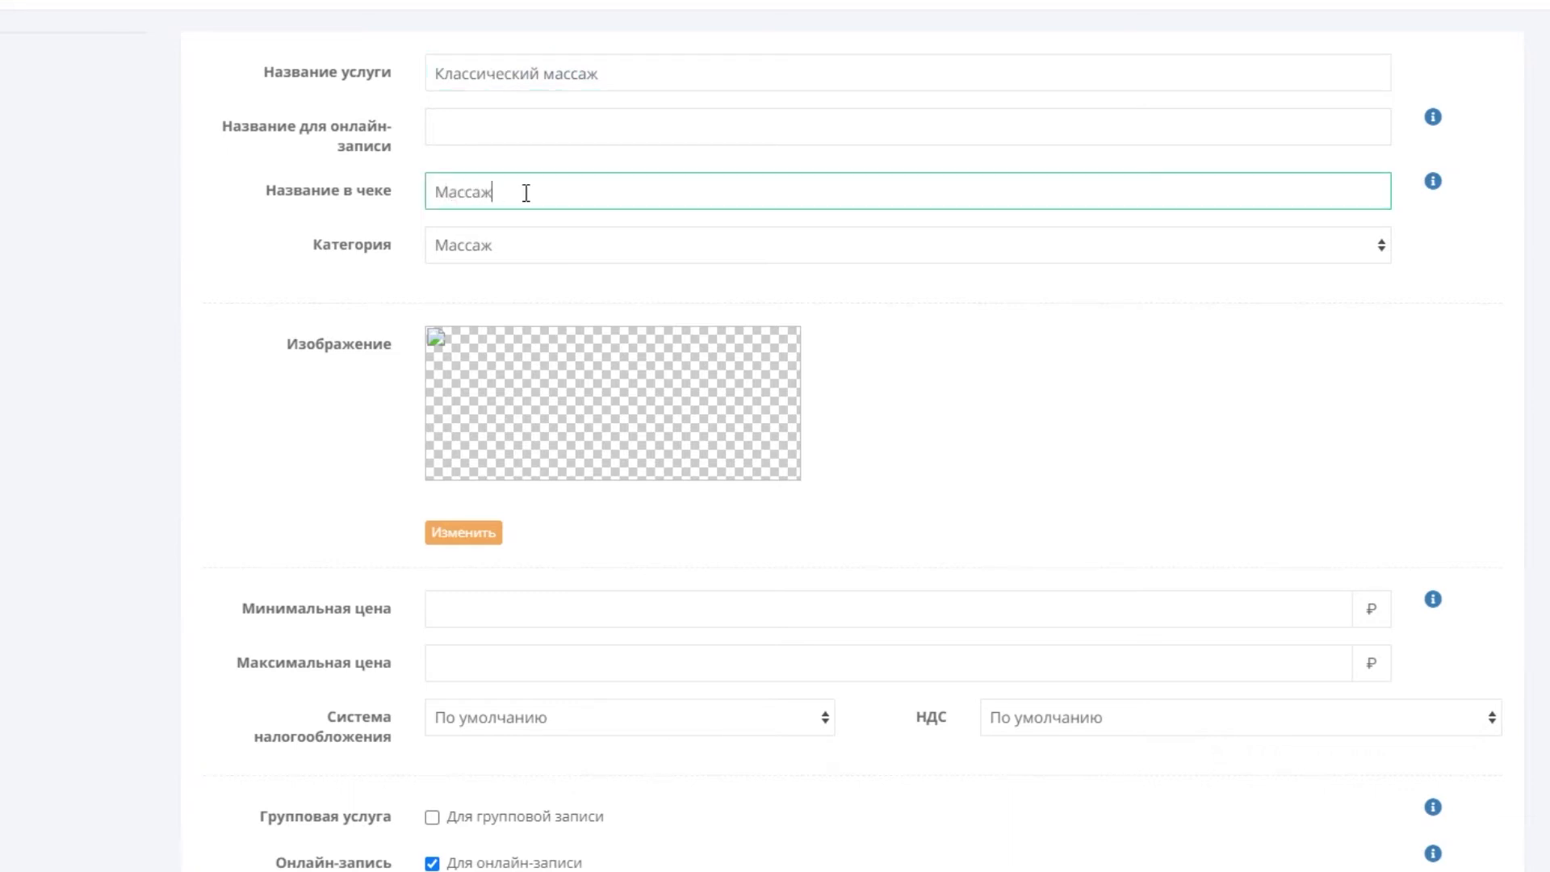
{"action": "double_click", "coordinate": [526, 193]}
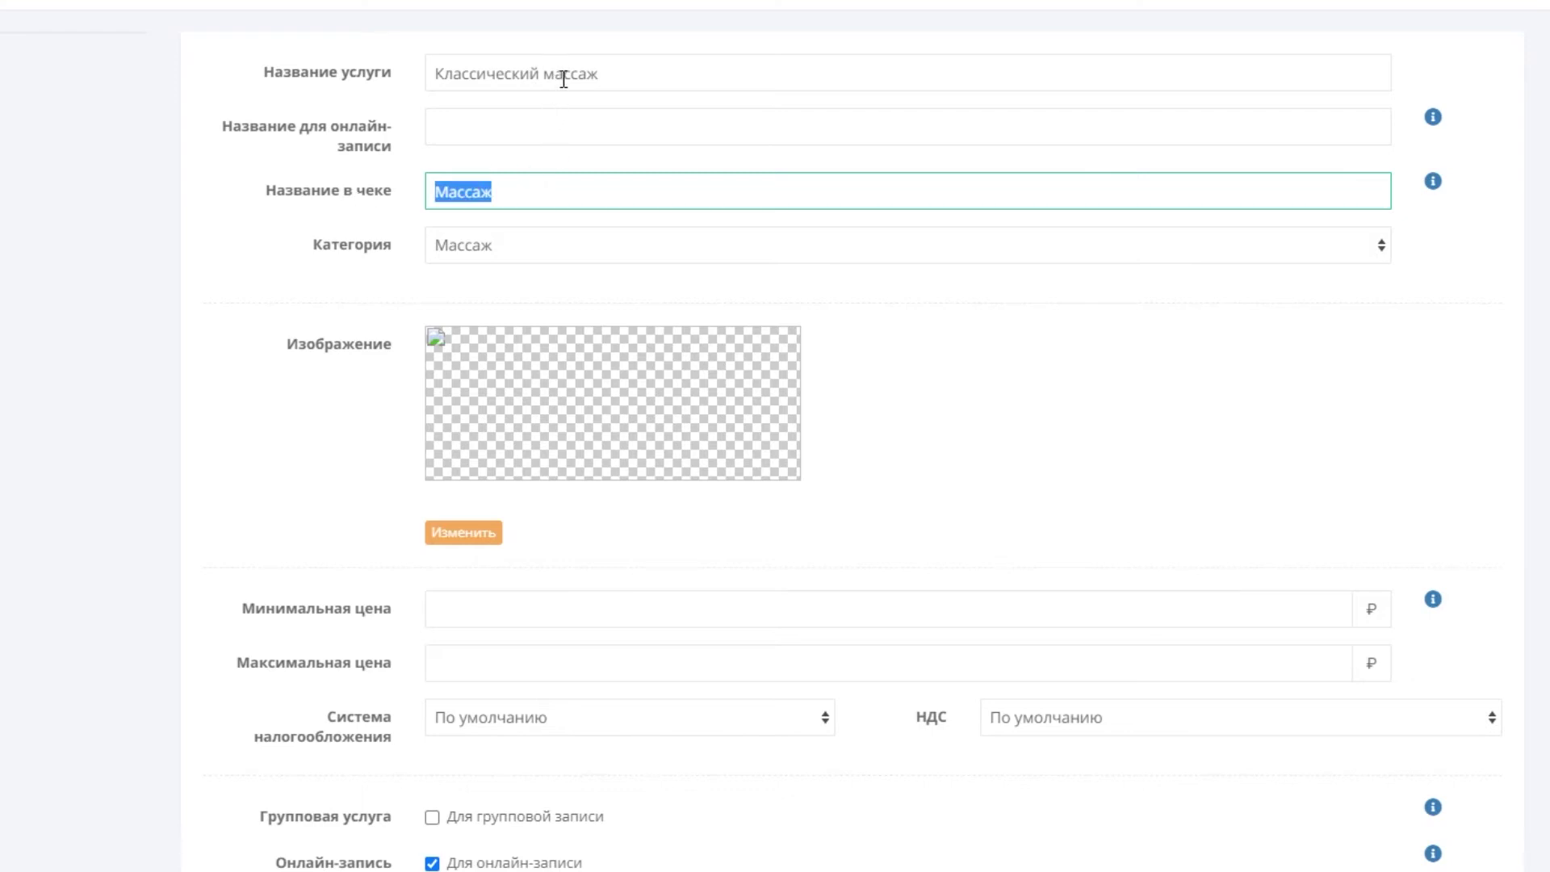
{"action": "left_click_drag", "start_coordinate": [629, 74], "coordinate": [400, 81]}
{"action": "left_click", "coordinate": [497, 188]}
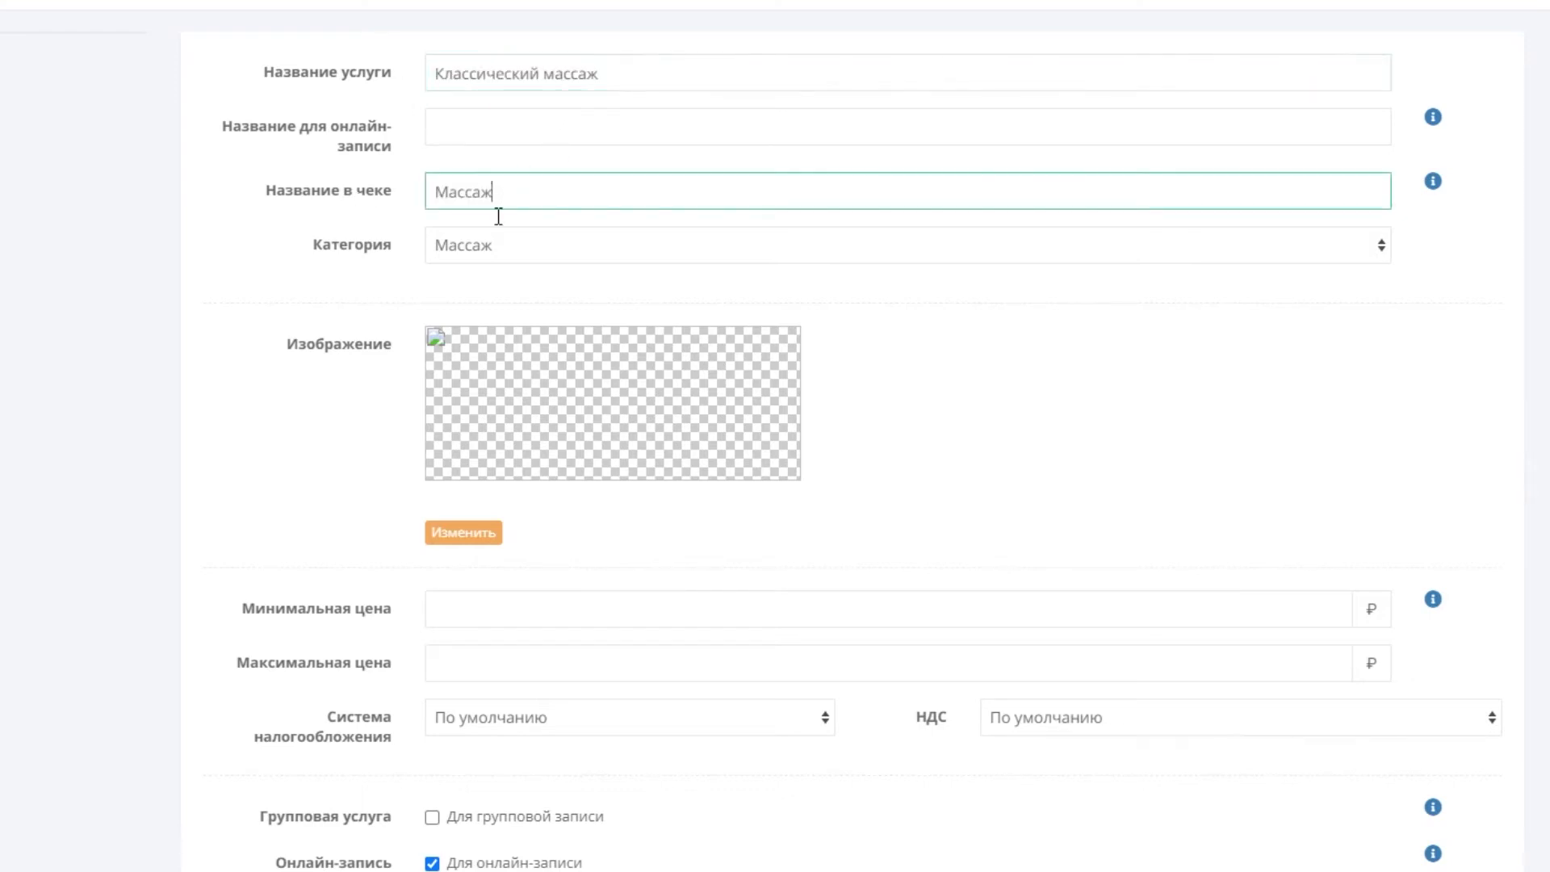
{"action": "left_click", "coordinate": [533, 249]}
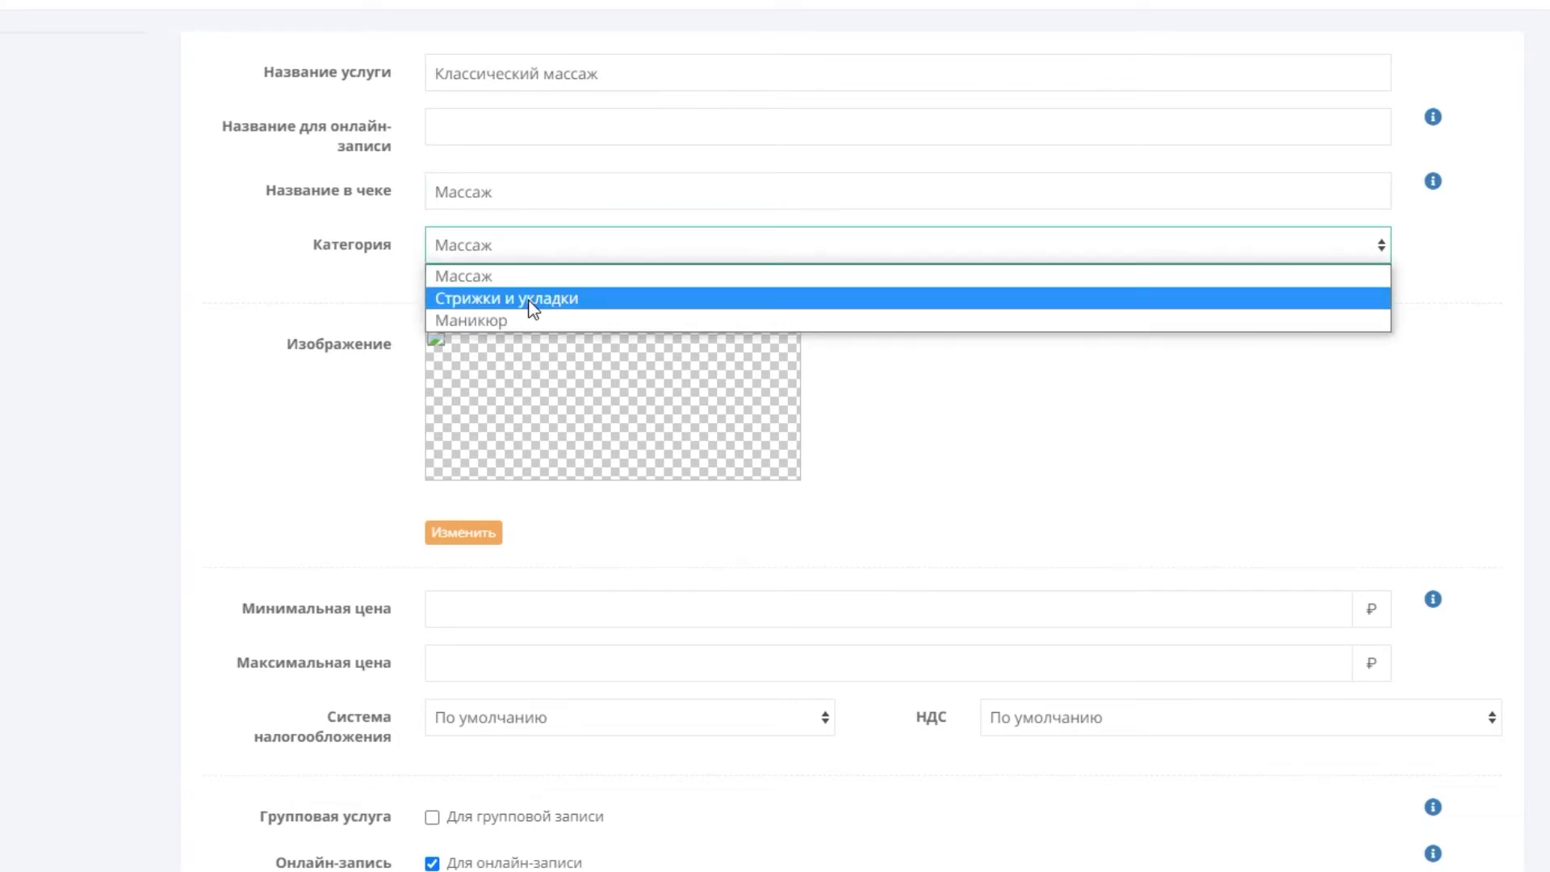
{"action": "left_click", "coordinate": [524, 277]}
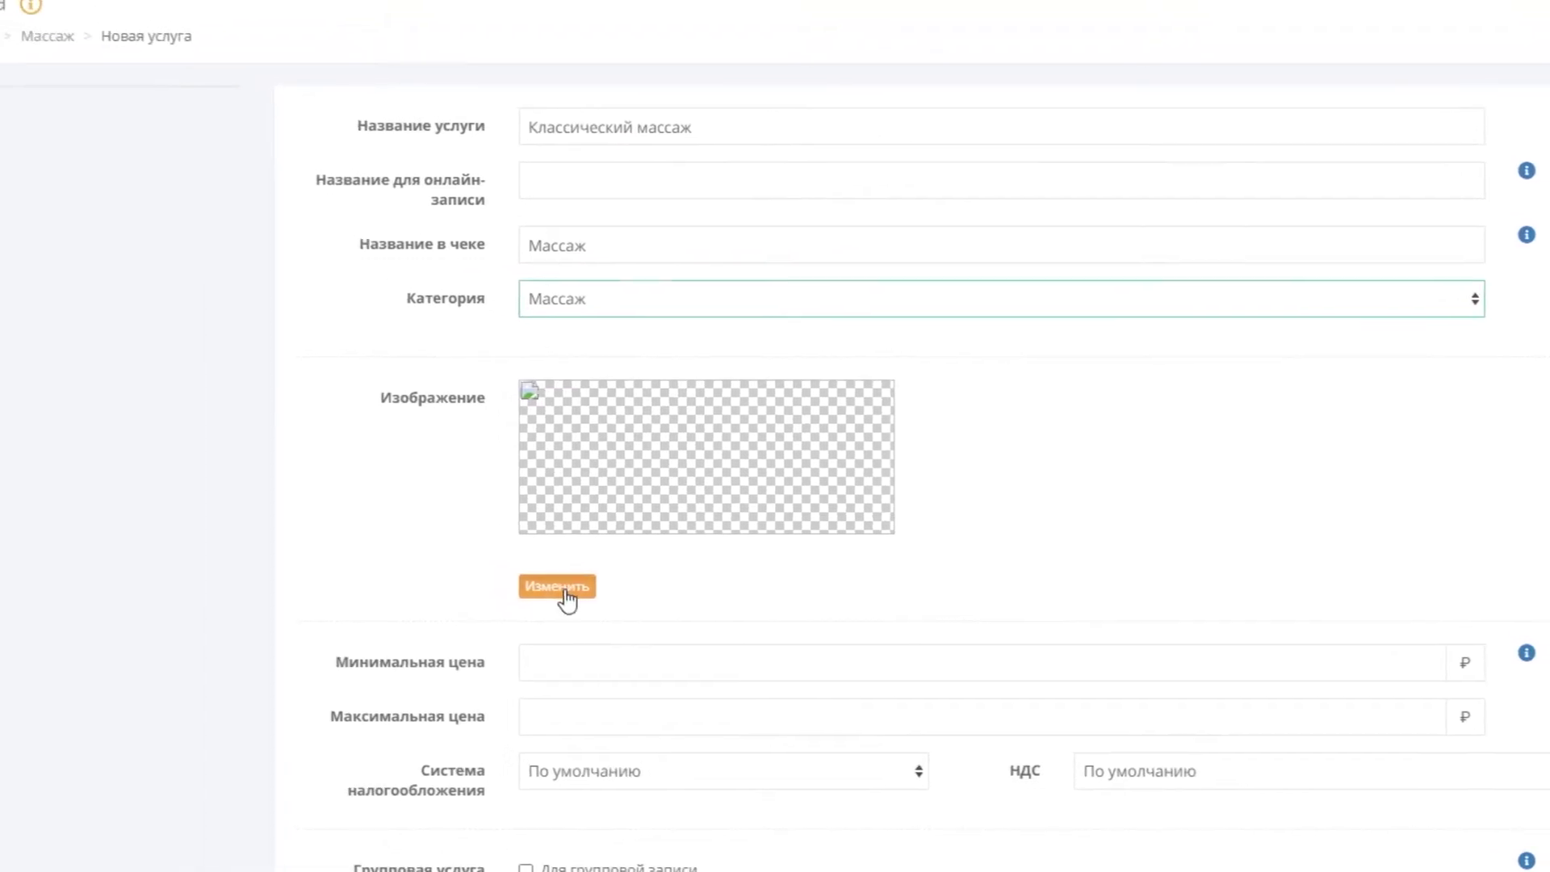
Upload the back-massage photo as the service's image.
{"action": "left_click", "coordinate": [467, 534]}
{"action": "left_click", "coordinate": [674, 289]}
{"action": "left_click", "coordinate": [77, 103]}
{"action": "left_click", "coordinate": [449, 483]}
{"action": "left_click", "coordinate": [997, 554]}
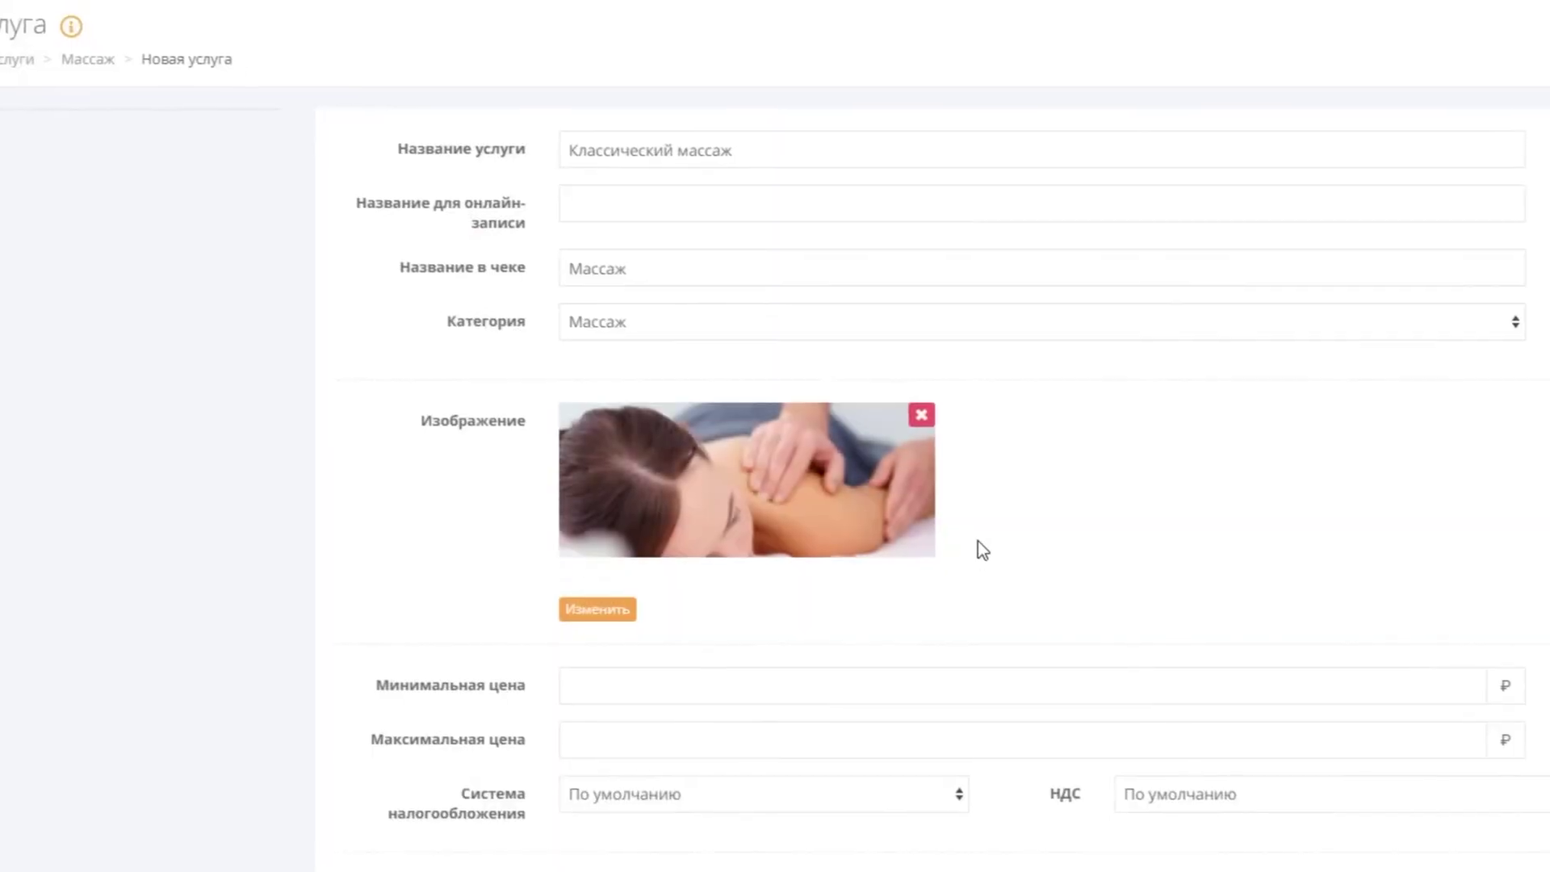
Set the service's minimum and maximum price to 1500 ₽, keeping the taxation system at По умолчанию.
{"action": "left_click", "coordinate": [673, 681]}
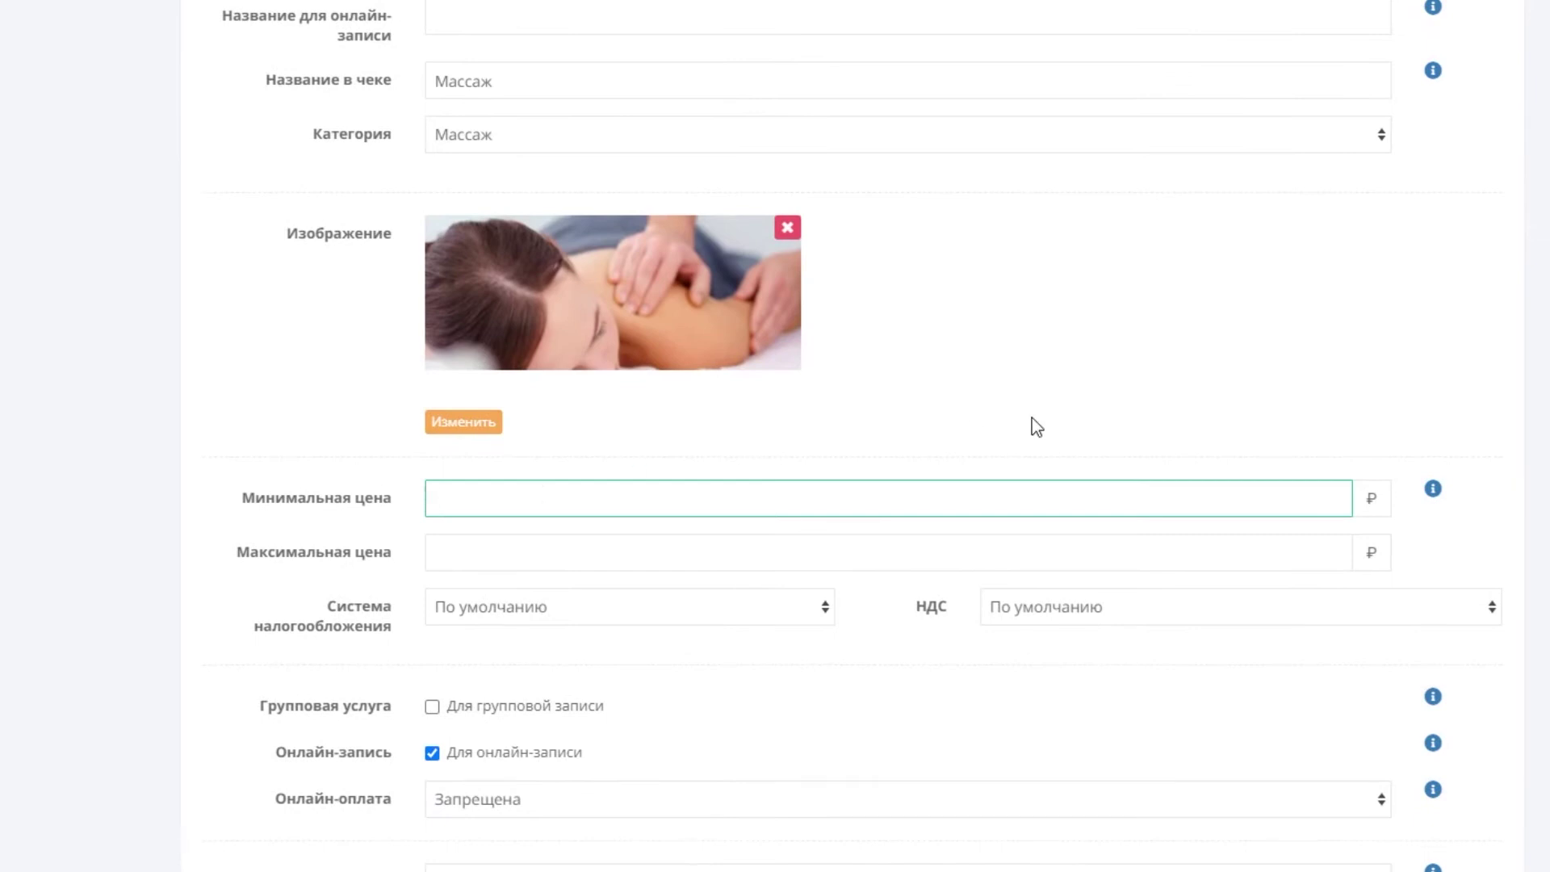
{"action": "type", "text": "1500"}
{"action": "left_click", "coordinate": [920, 541]}
{"action": "type", "text": "1500"}
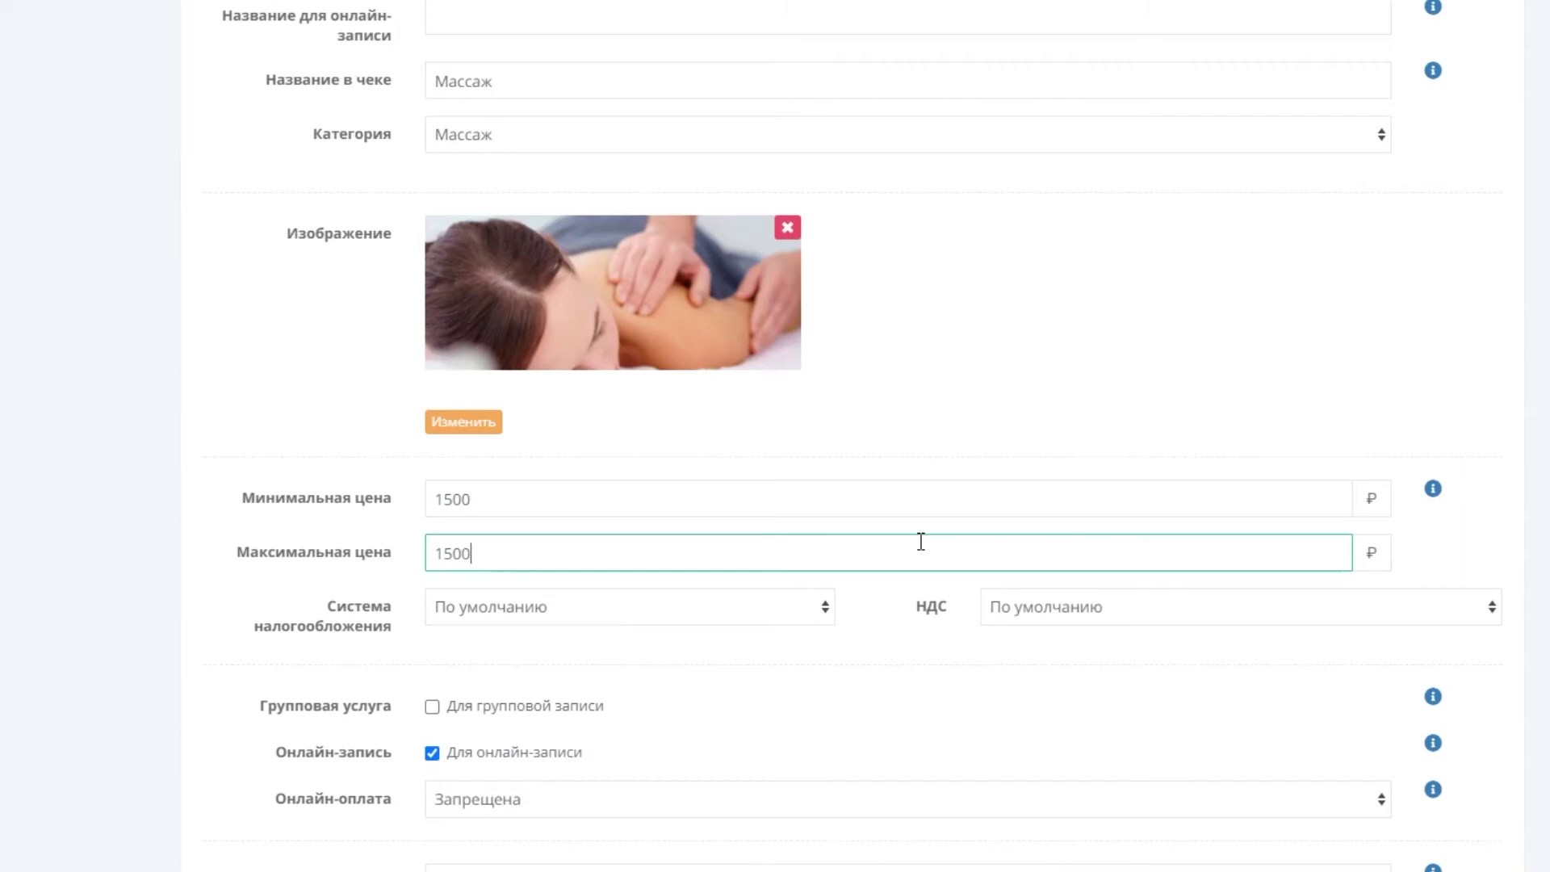
{"action": "left_click", "coordinate": [1012, 413]}
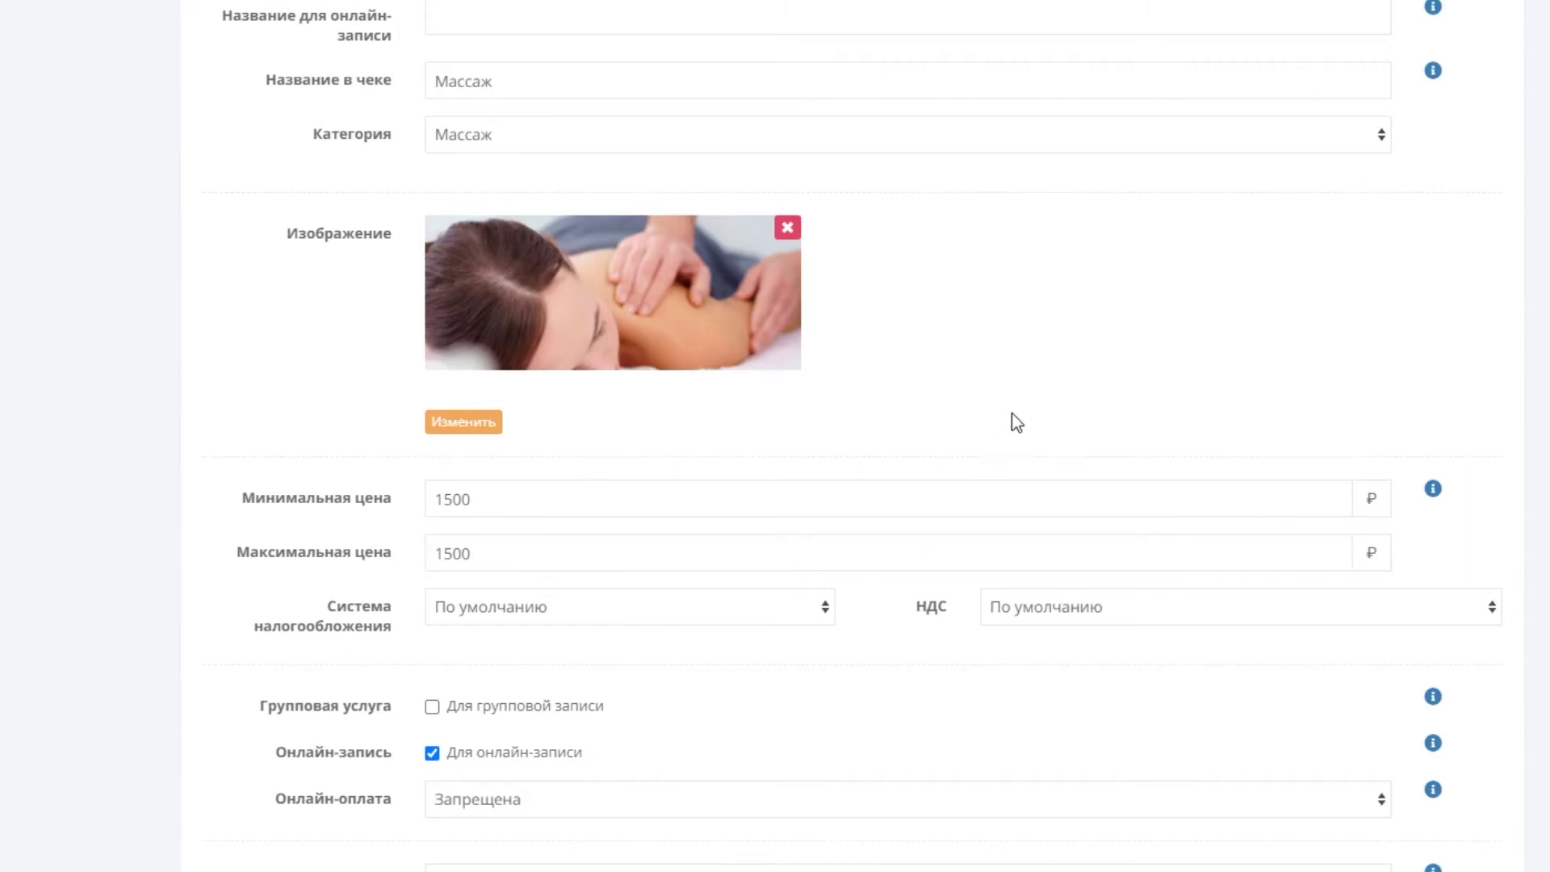
{"action": "left_click", "coordinate": [794, 610]}
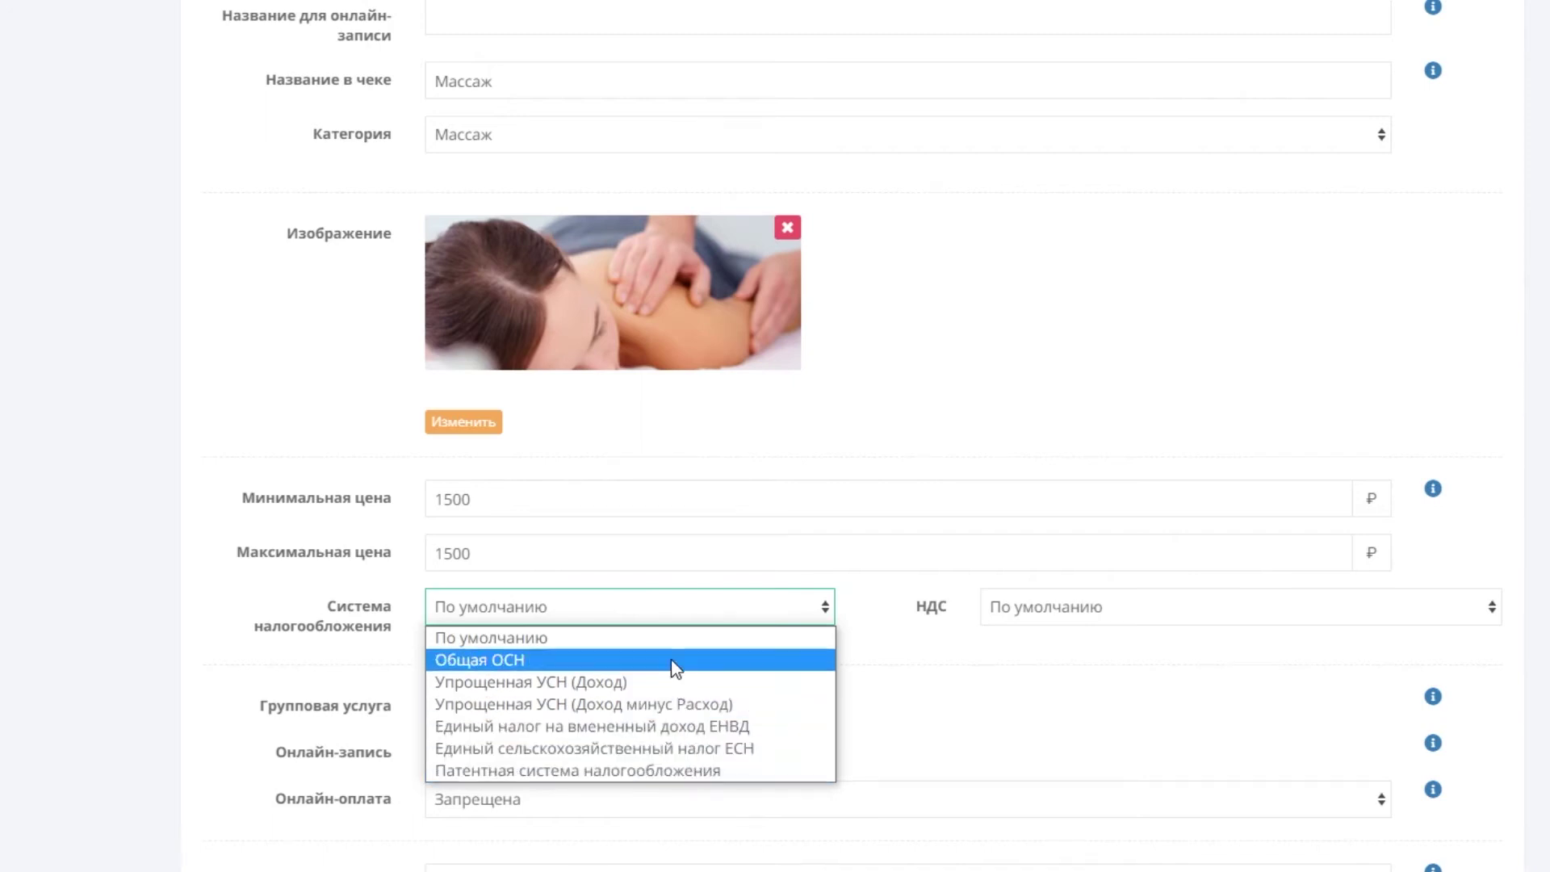
{"action": "left_click", "coordinate": [702, 616]}
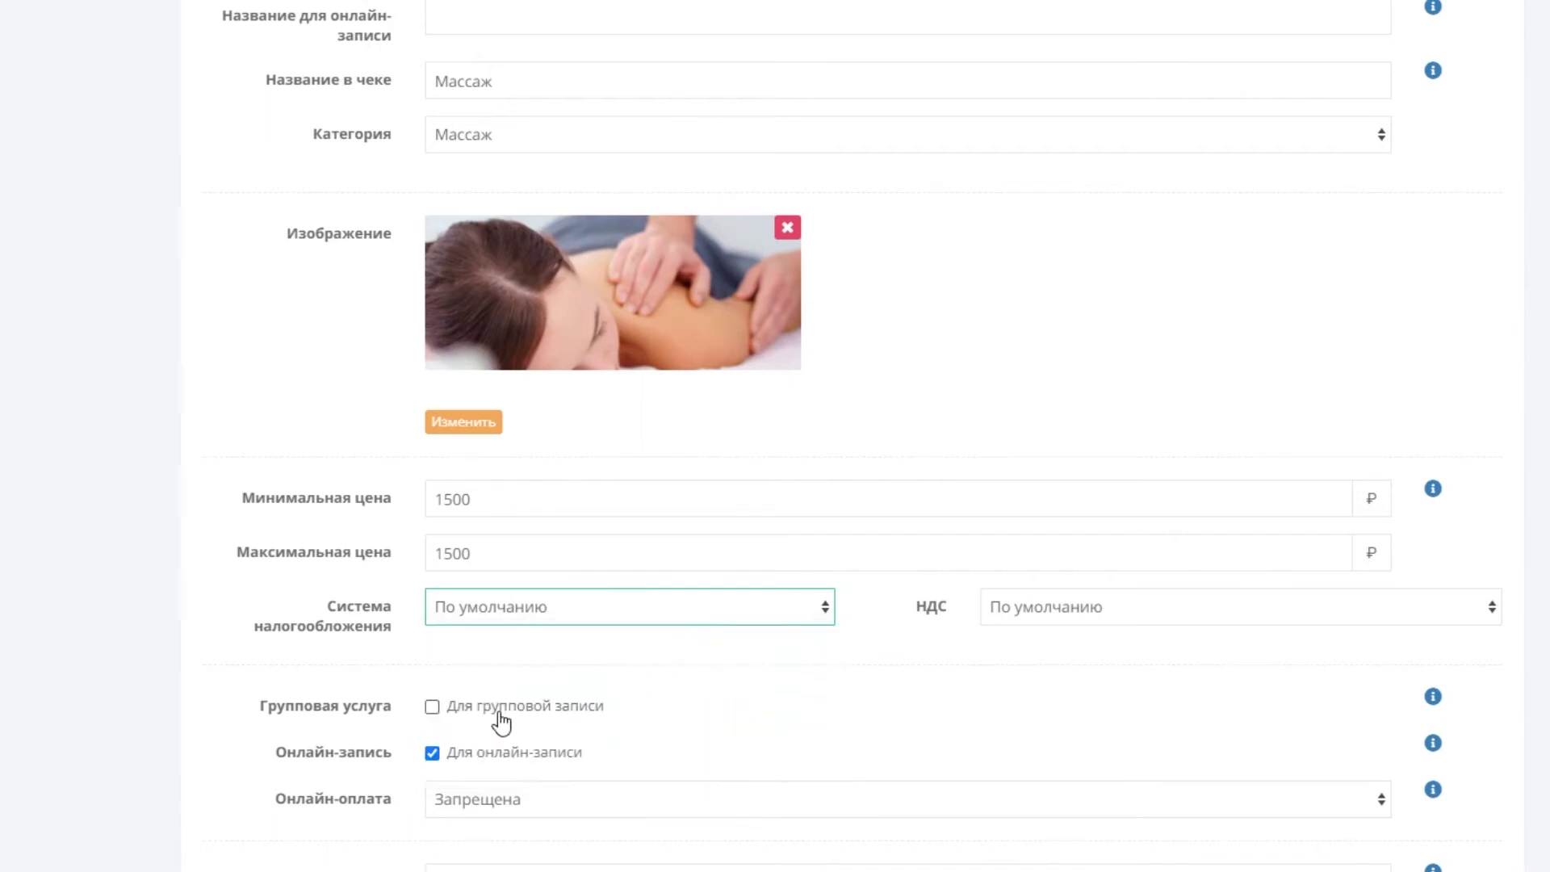
{"action": "left_click", "coordinate": [433, 707]}
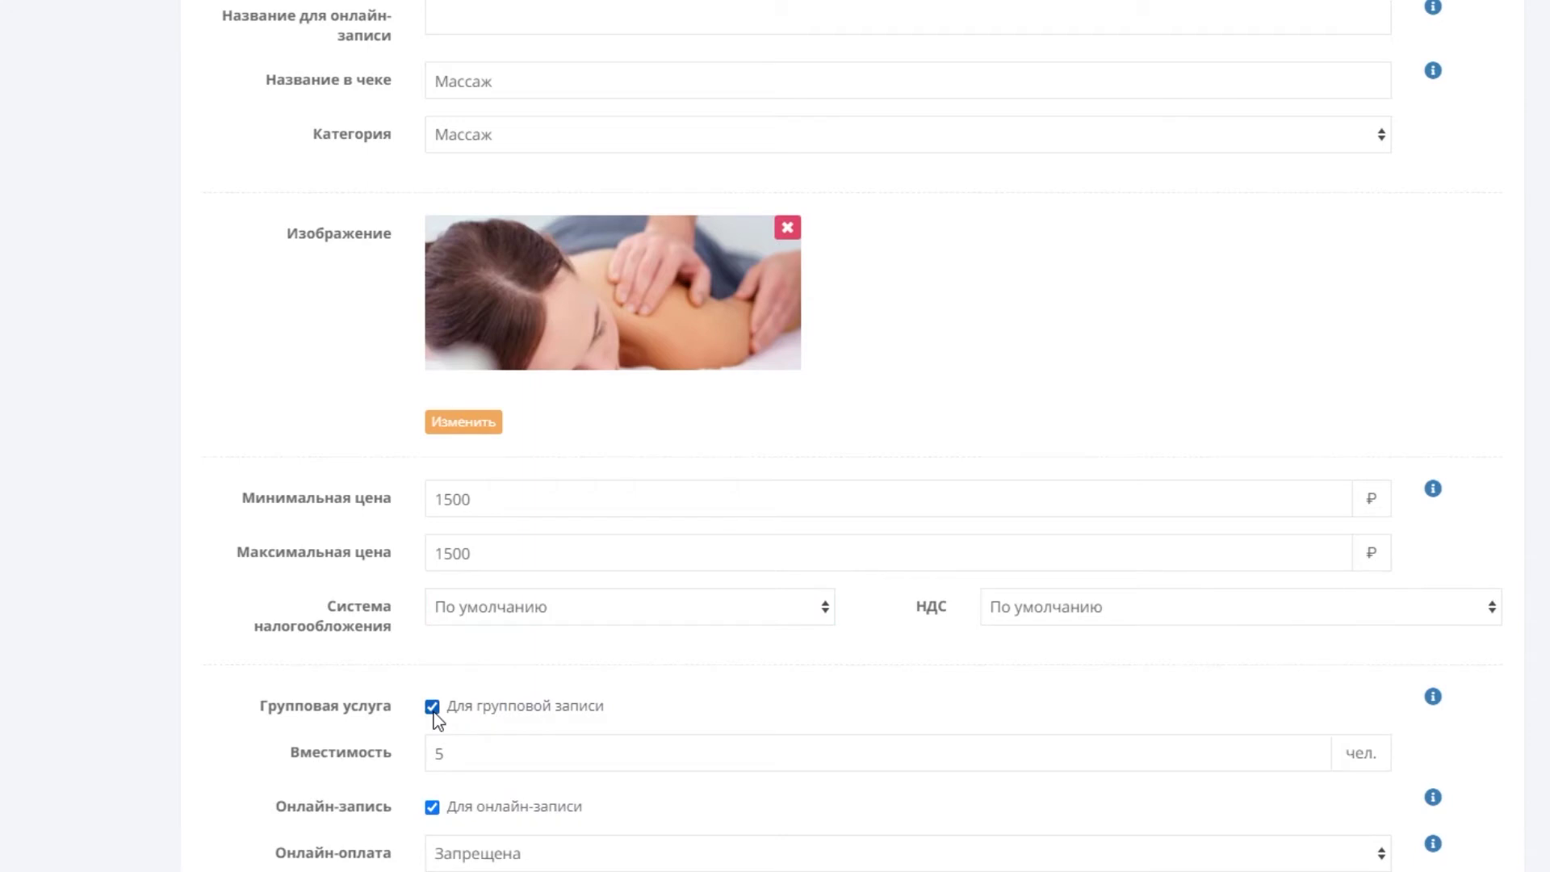
{"action": "scroll", "coordinate": [433, 710], "scroll_direction": "down", "scroll_amount": 1}
{"action": "left_click_drag", "start_coordinate": [510, 642], "coordinate": [430, 644]}
{"action": "type", "text": "2"}
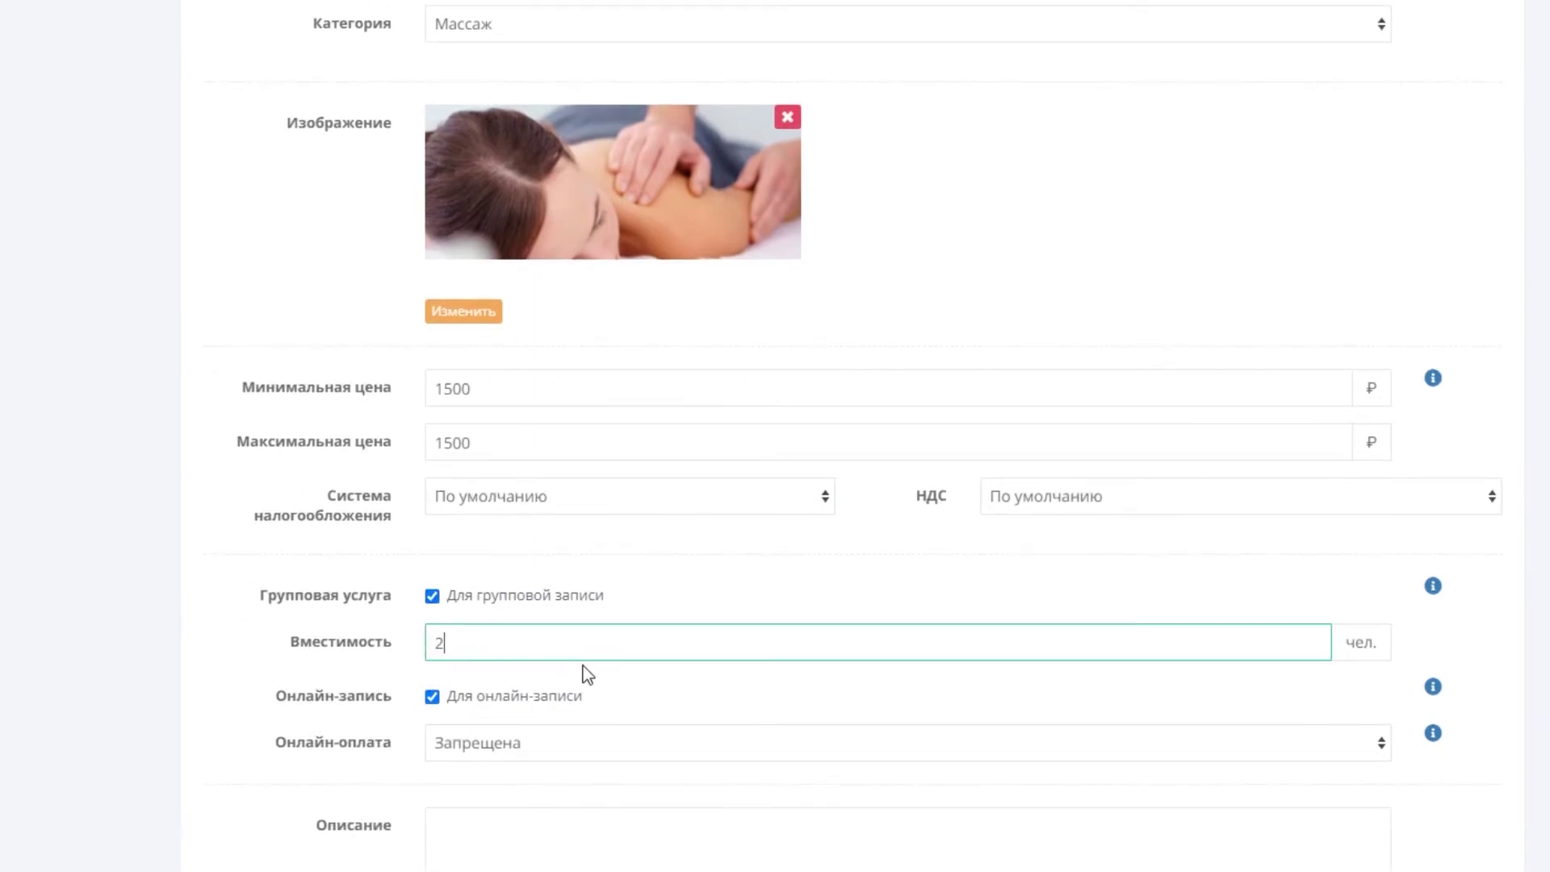
{"action": "left_click", "coordinate": [393, 638]}
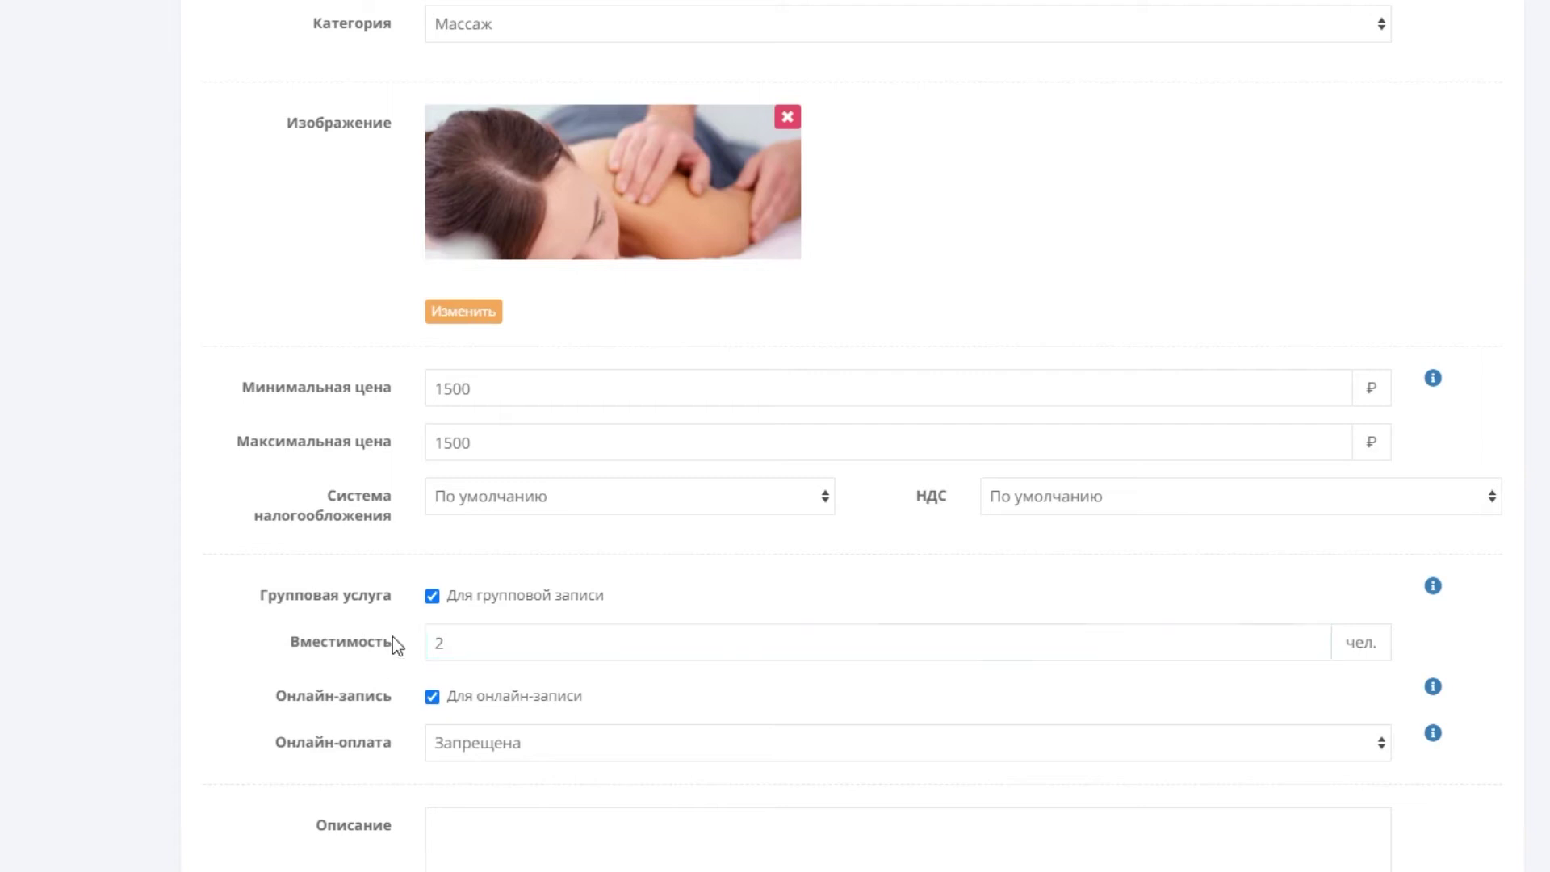
{"action": "left_click", "coordinate": [433, 597]}
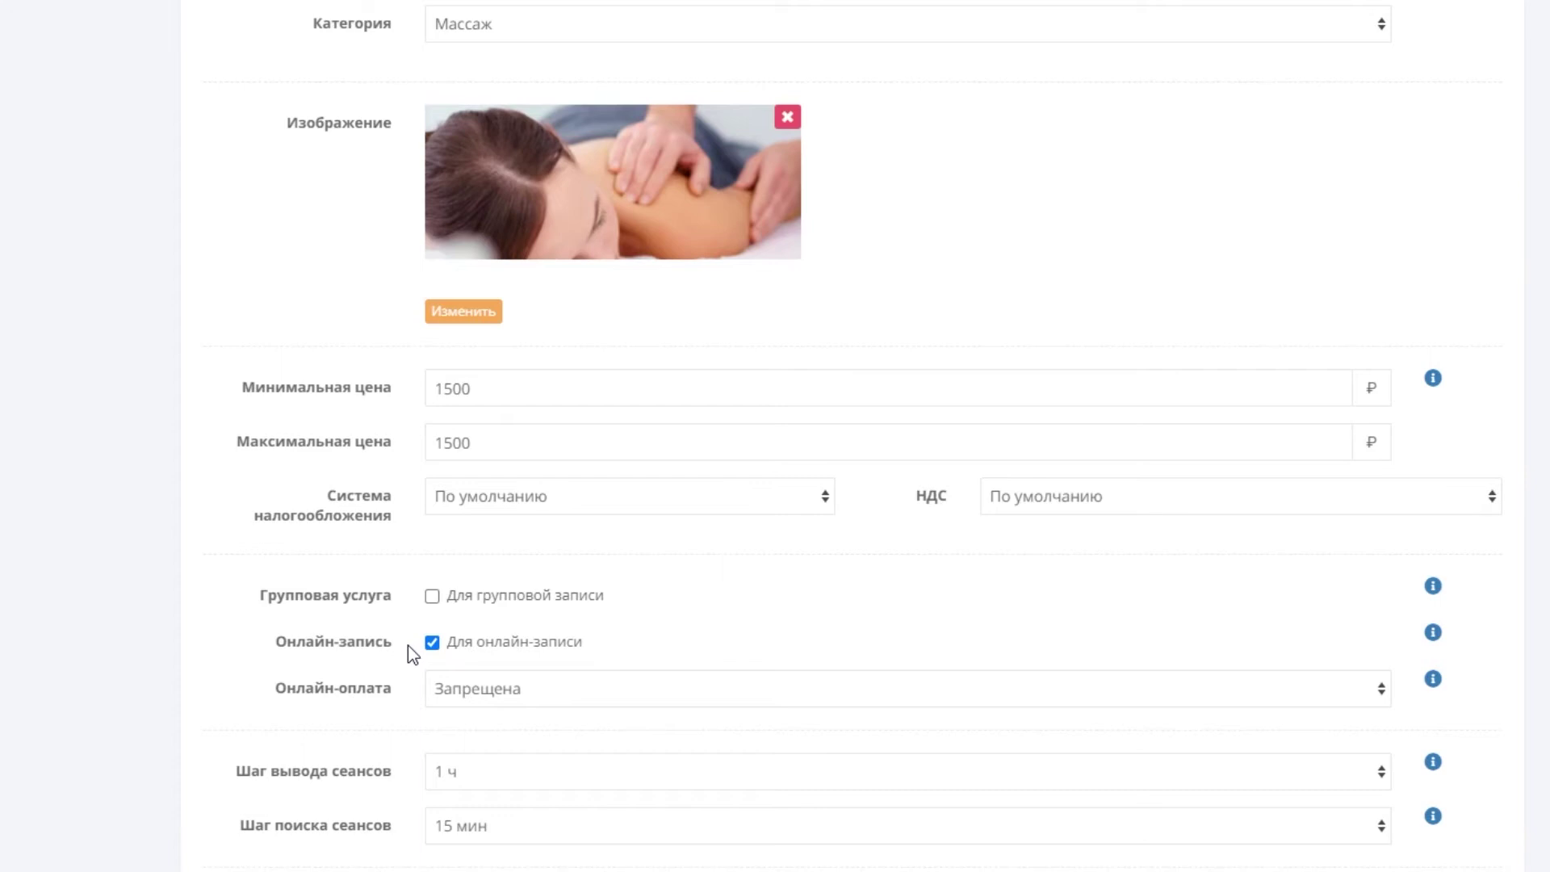
Turn off online booking for the service and keep its online payment at Запрещена.
{"action": "left_click", "coordinate": [432, 643]}
{"action": "left_click", "coordinate": [604, 688]}
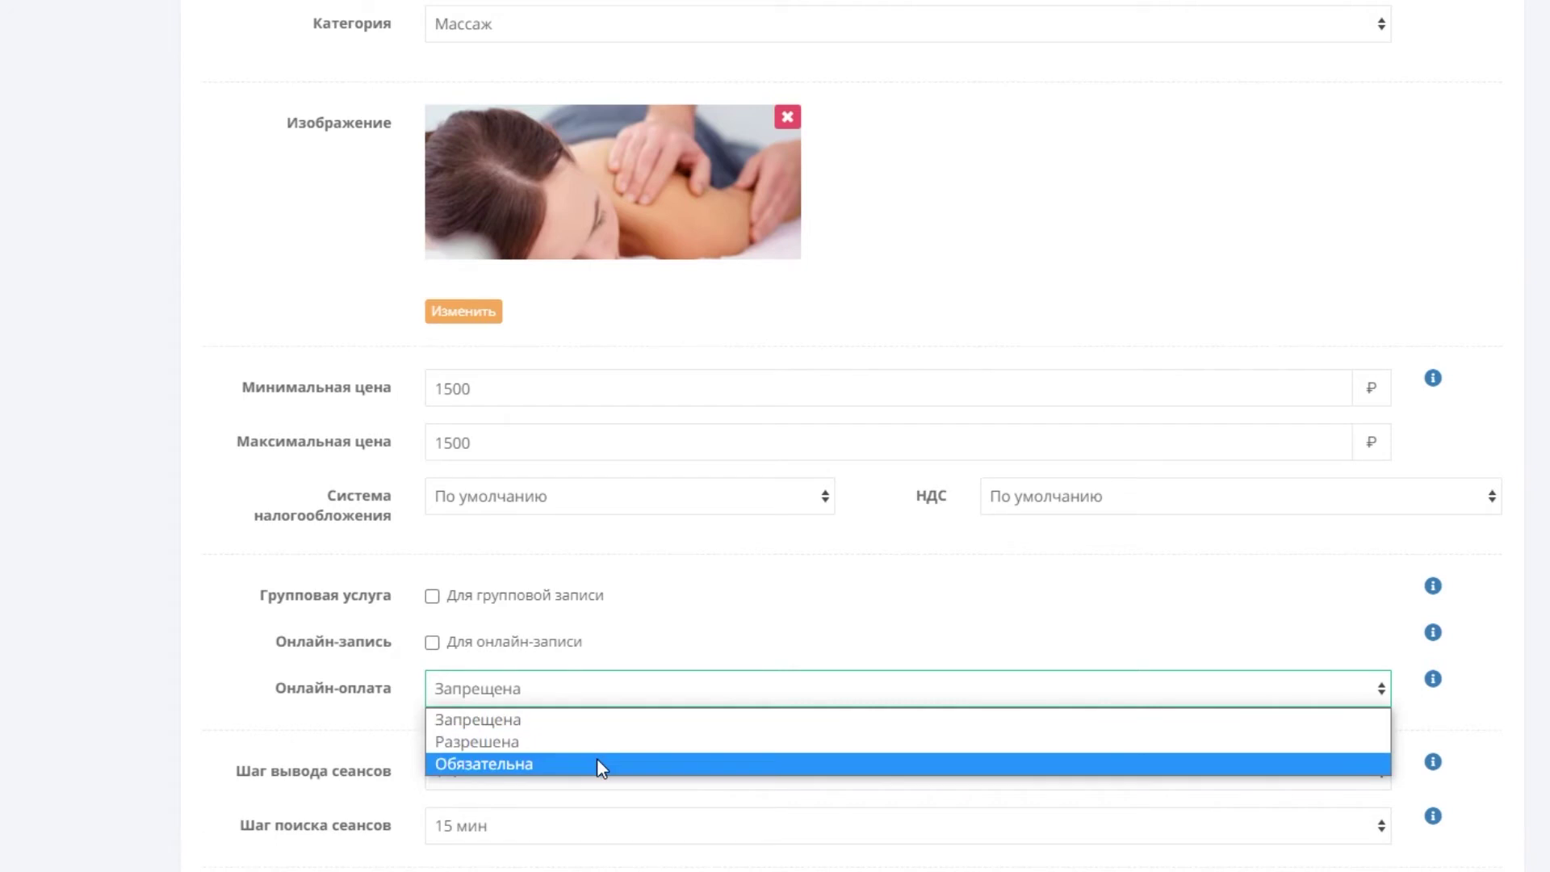
{"action": "left_click", "coordinate": [592, 720]}
Look through the session display step durations and keep the step at 1 ч.
{"action": "scroll", "coordinate": [587, 695], "scroll_direction": "down", "scroll_amount": 1}
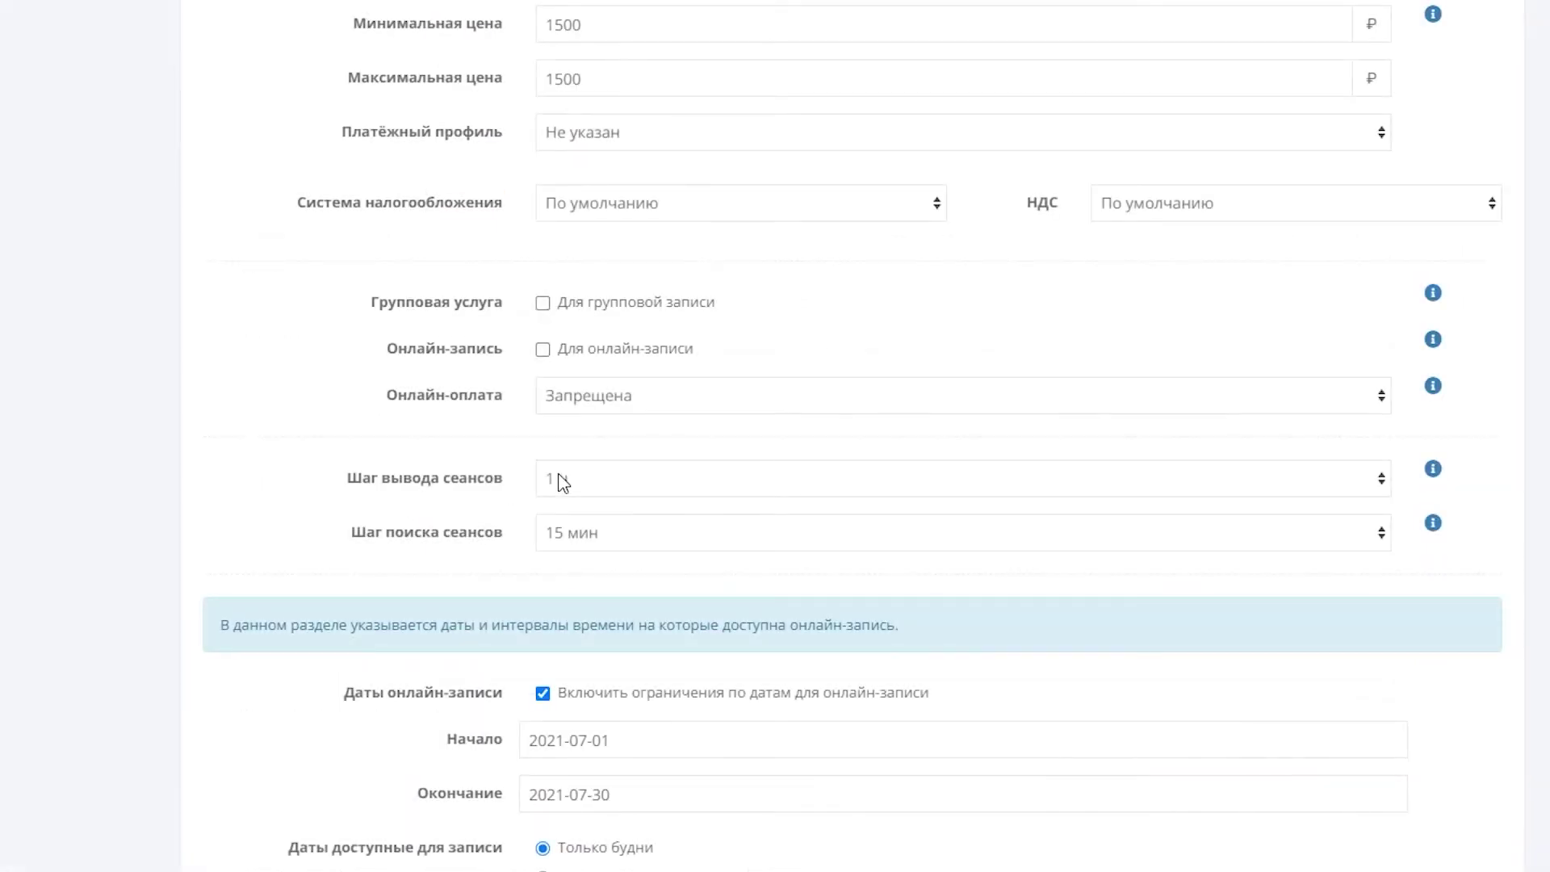
{"action": "left_click", "coordinate": [561, 481]}
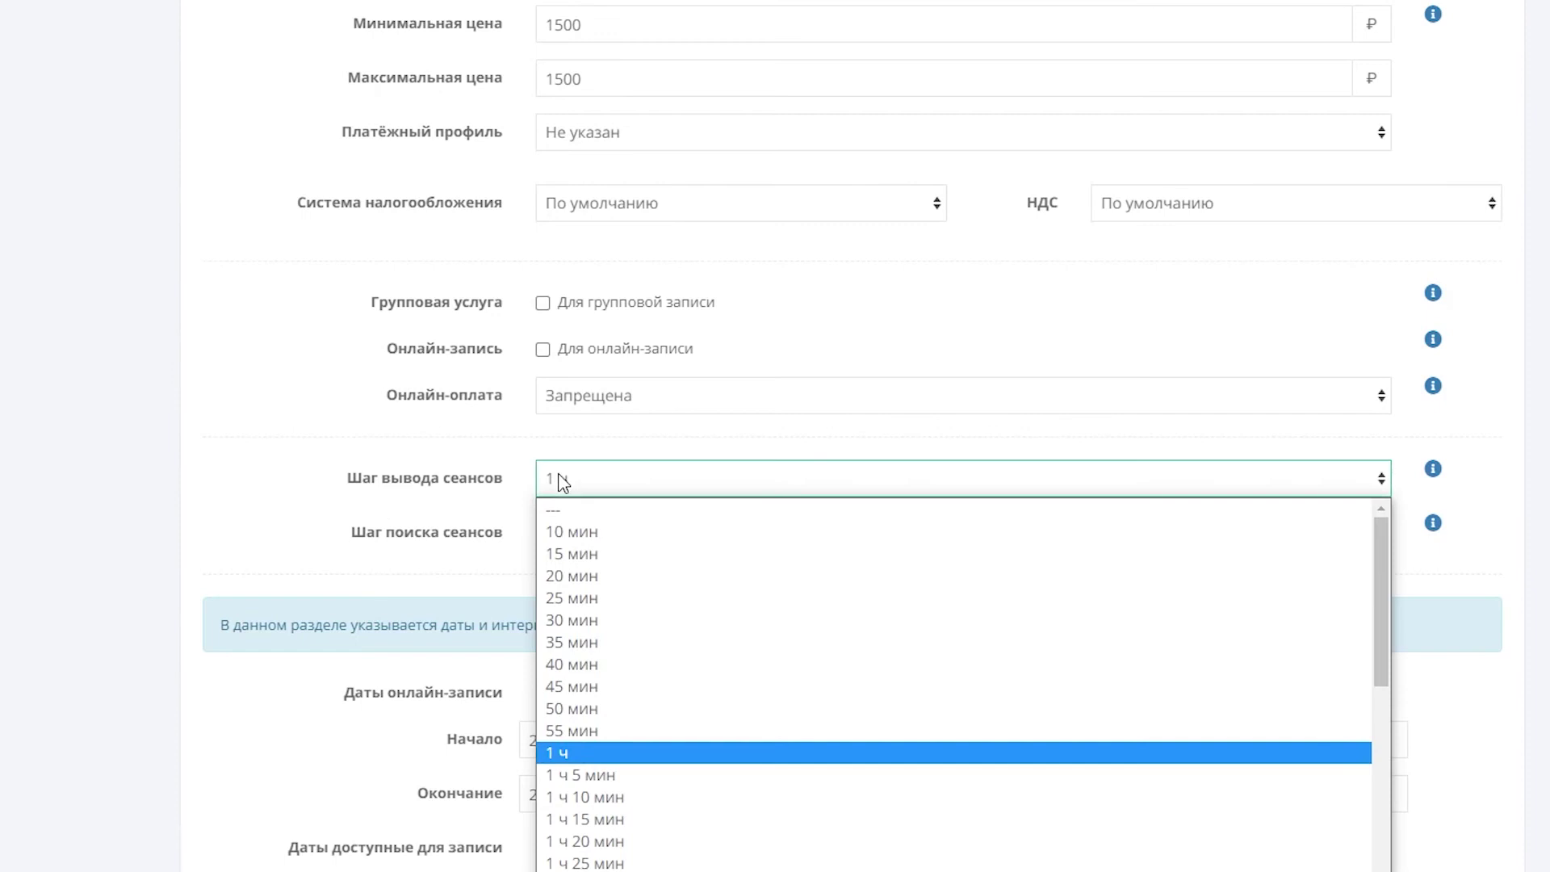
{"action": "scroll", "coordinate": [613, 711], "scroll_direction": "down", "scroll_amount": 8}
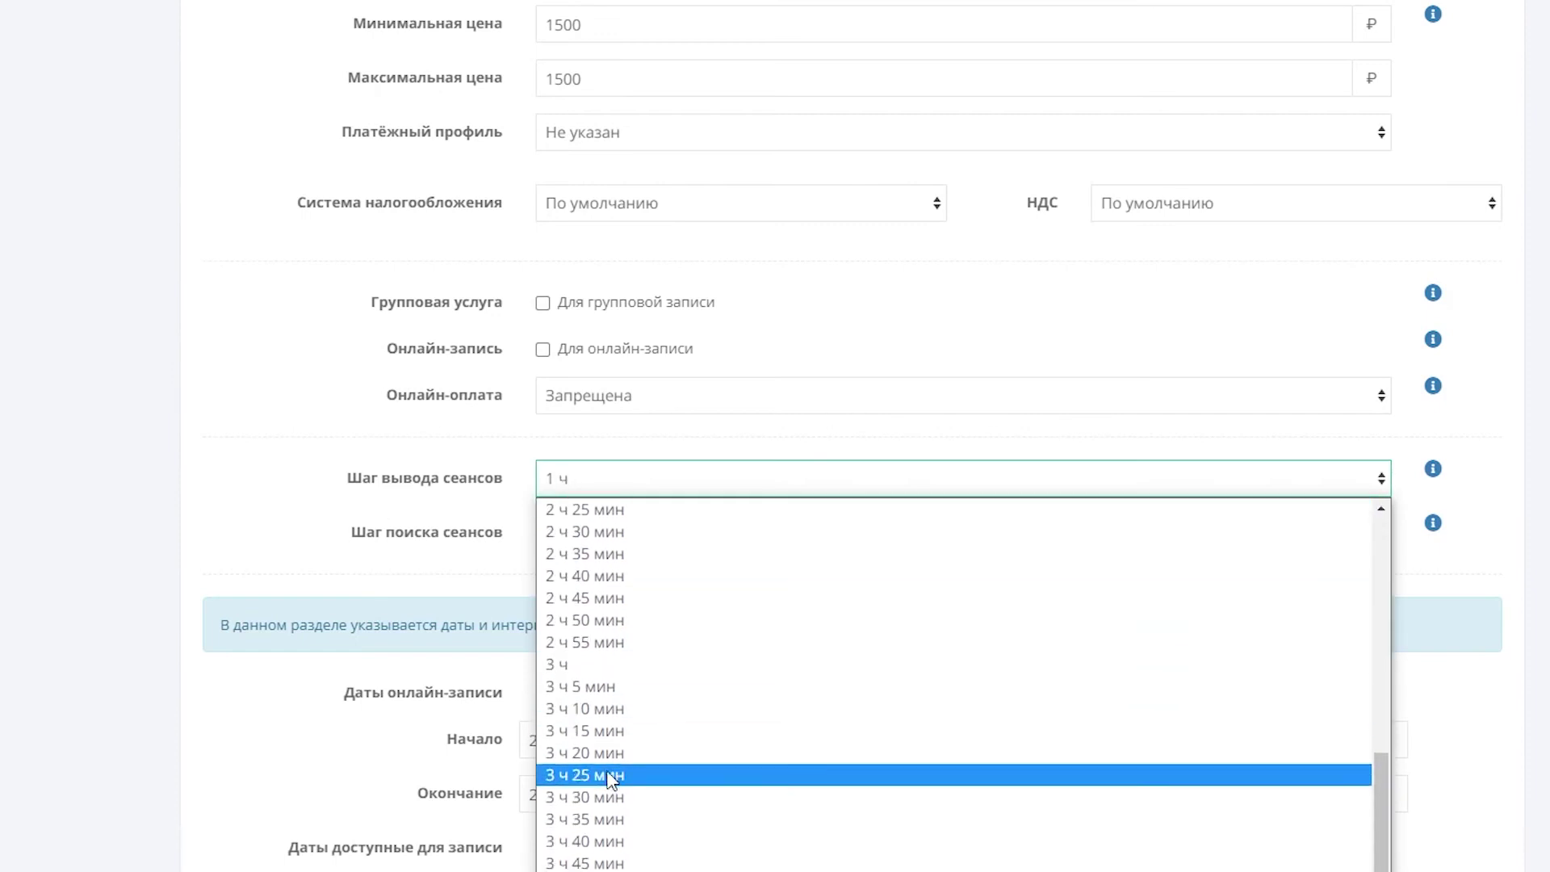
{"action": "scroll", "coordinate": [610, 751], "scroll_direction": "up", "scroll_amount": 7}
{"action": "left_click", "coordinate": [596, 578]}
{"action": "left_click", "coordinate": [596, 543]}
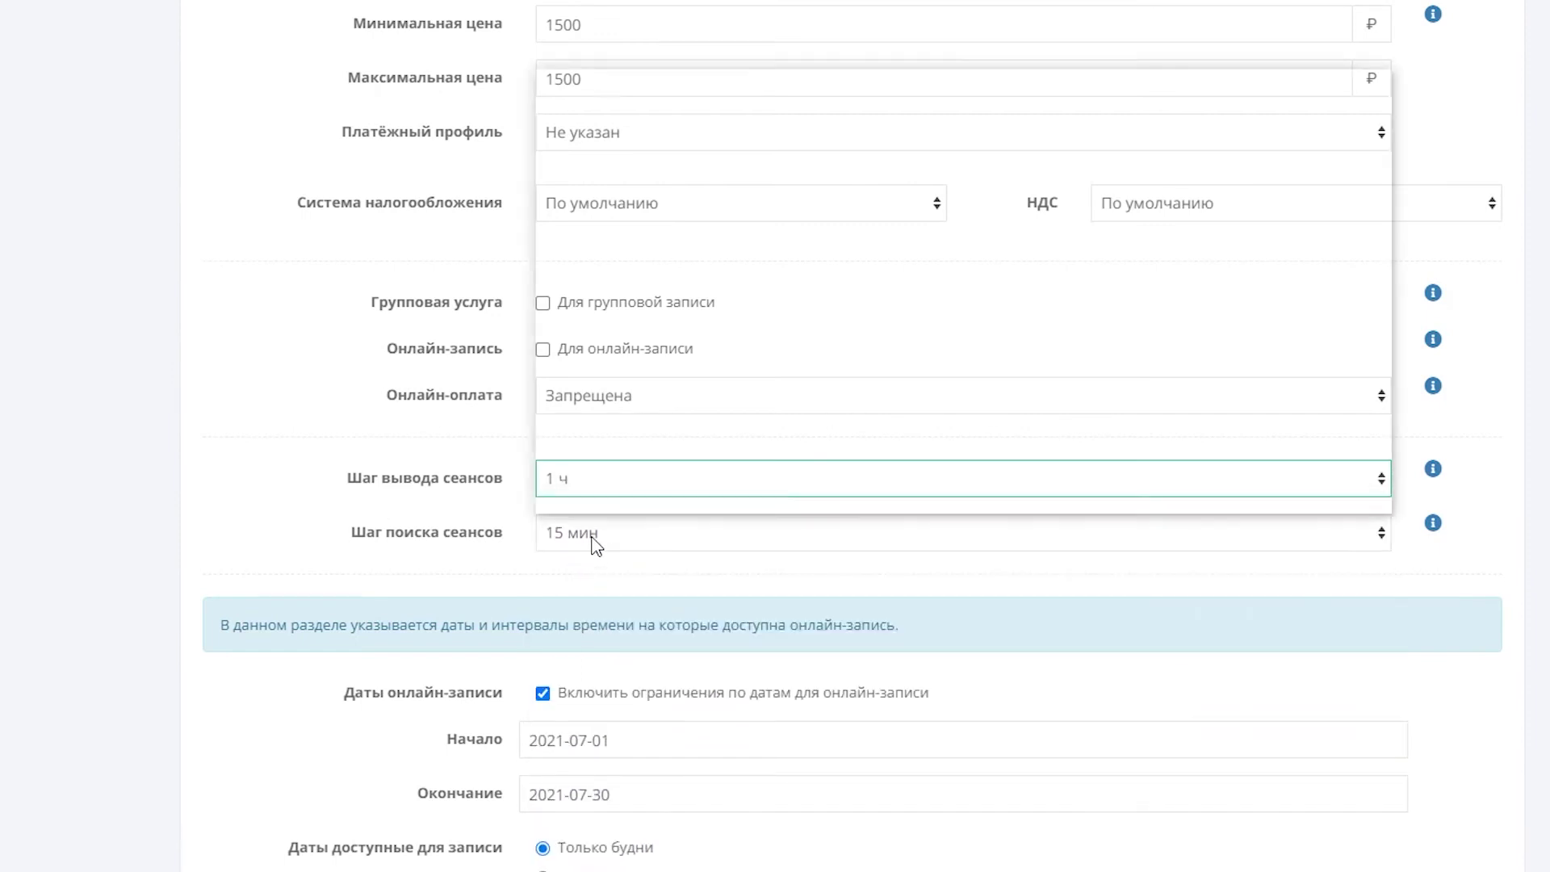
In the mobile booking form, select Классический массаж and pick 28 July 2021 as the visit date.
{"action": "scroll", "coordinate": [608, 424], "scroll_direction": "down", "scroll_amount": 1}
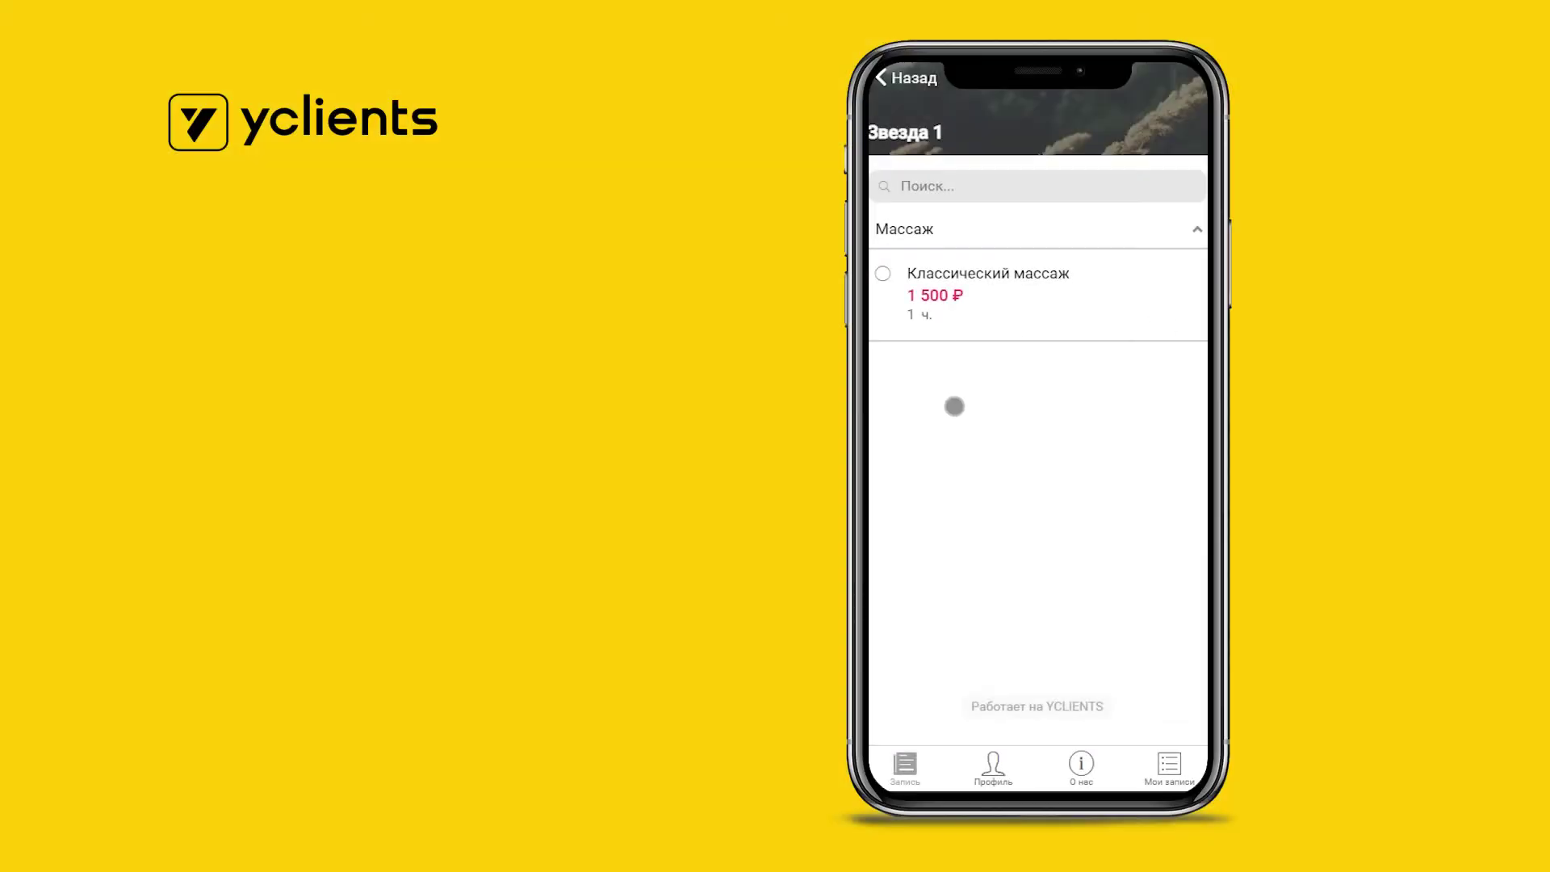
{"action": "left_click", "coordinate": [1021, 306]}
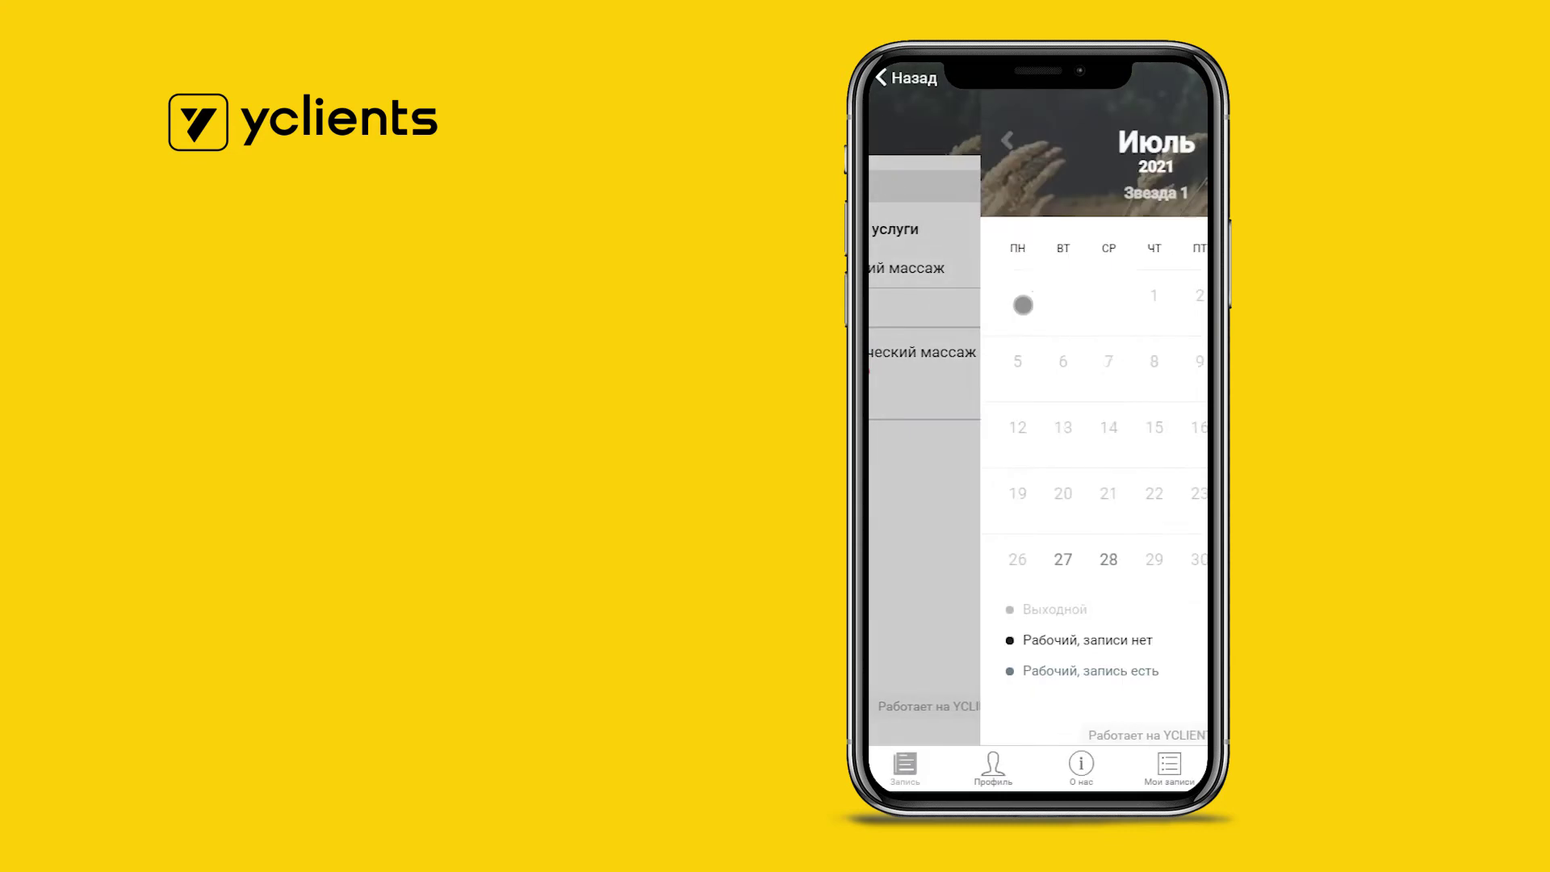
{"action": "left_click", "coordinate": [1124, 561]}
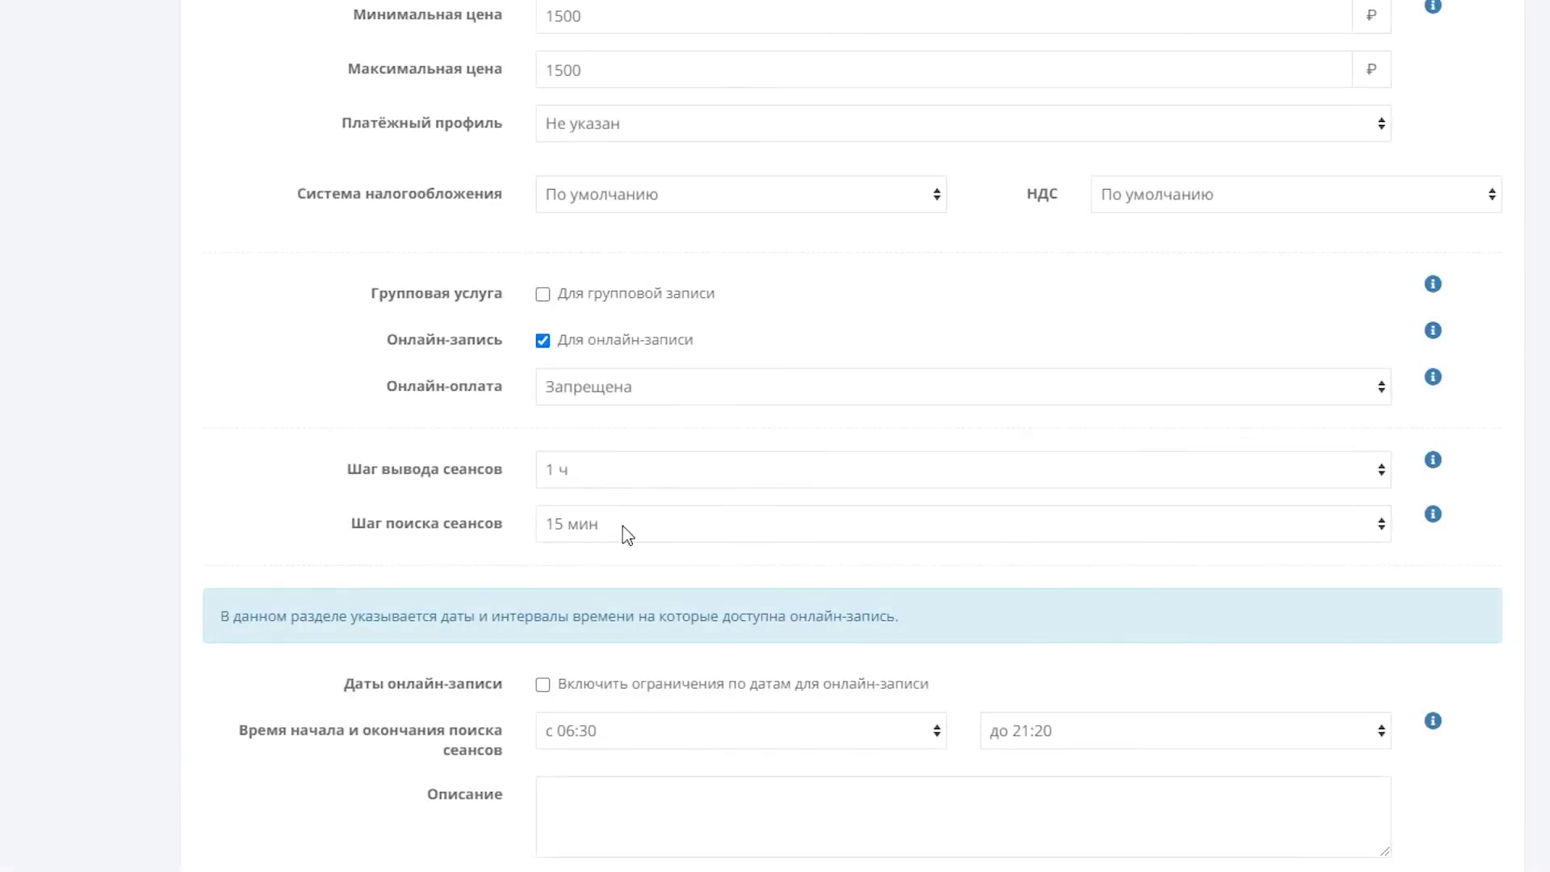
Keep the service's session search step at 15 мин and limit its online-booking dates to 2021-07-01 through 2021-07-30.
{"action": "left_click", "coordinate": [623, 526]}
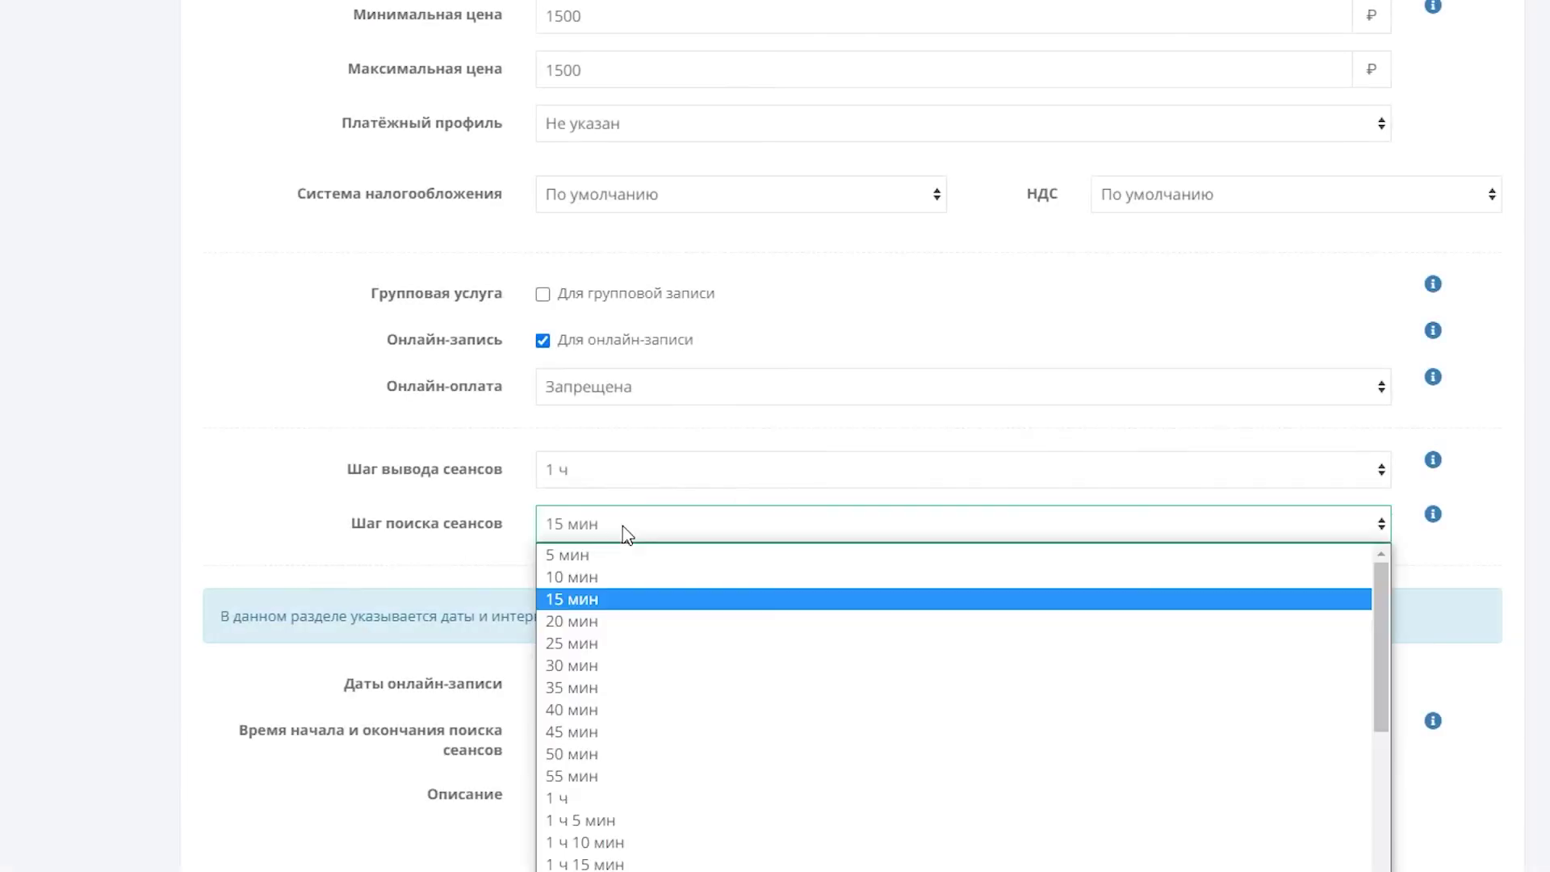
{"action": "left_click", "coordinate": [595, 598]}
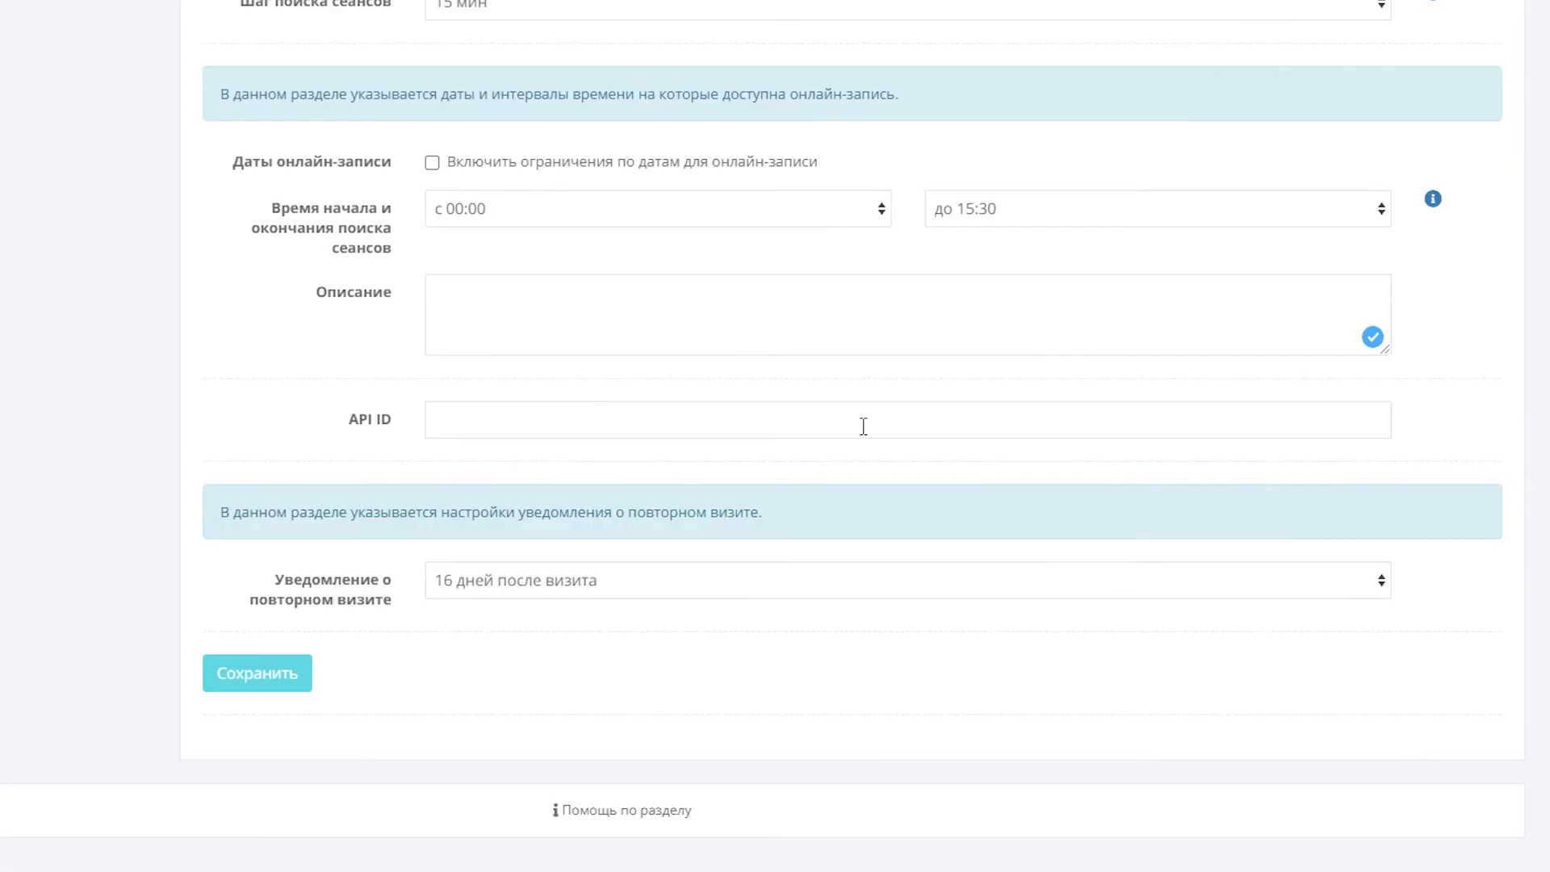
{"action": "left_click", "coordinate": [432, 163]}
{"action": "left_click", "coordinate": [696, 218]}
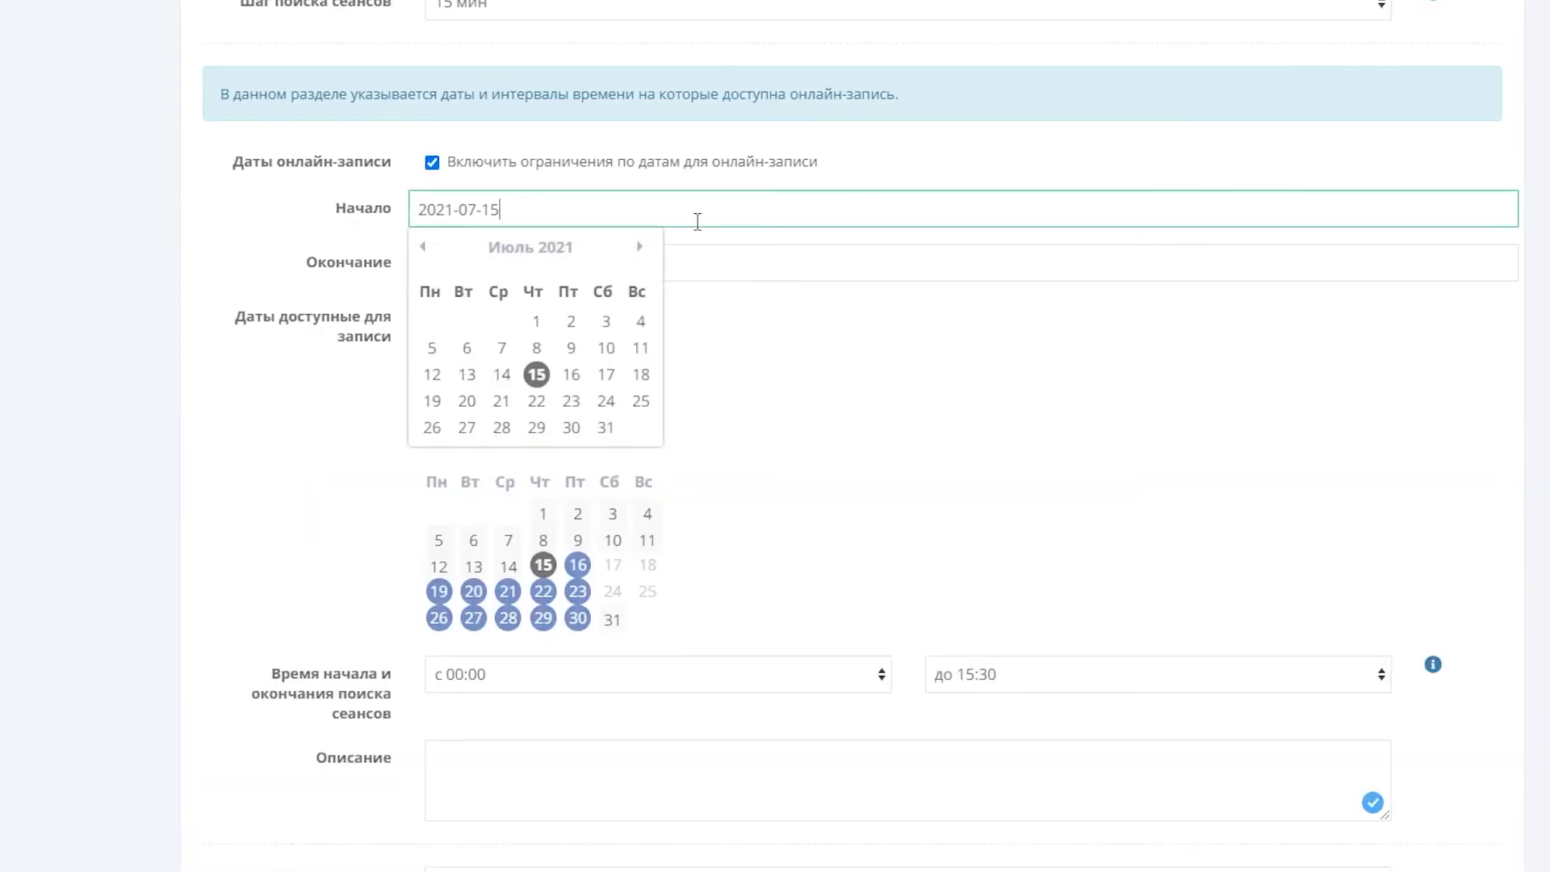
{"action": "left_click", "coordinate": [542, 266]}
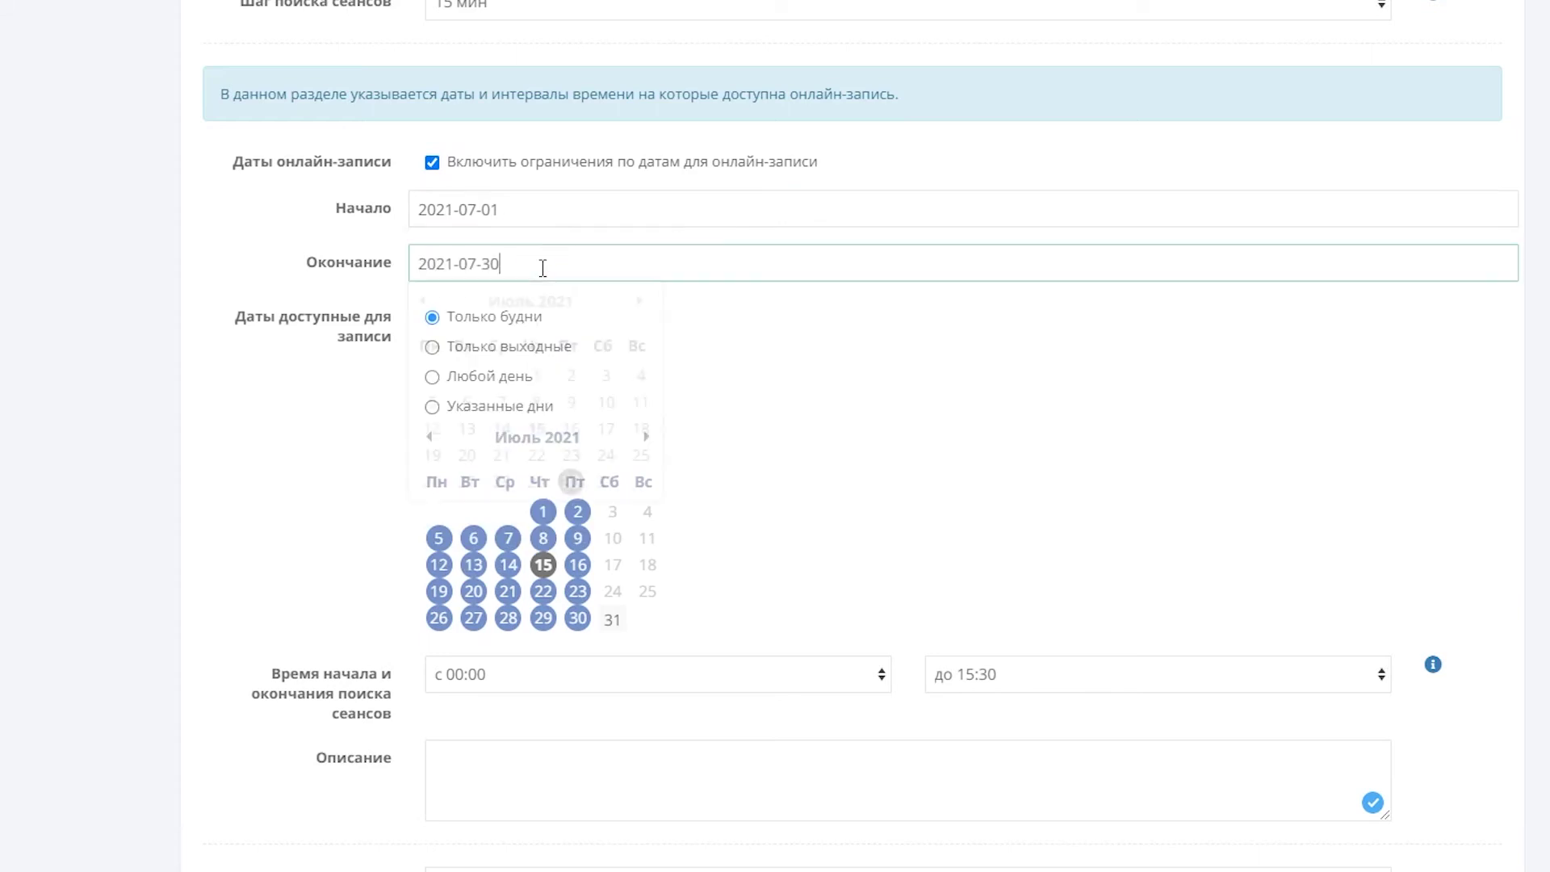
{"action": "left_click", "coordinate": [303, 285]}
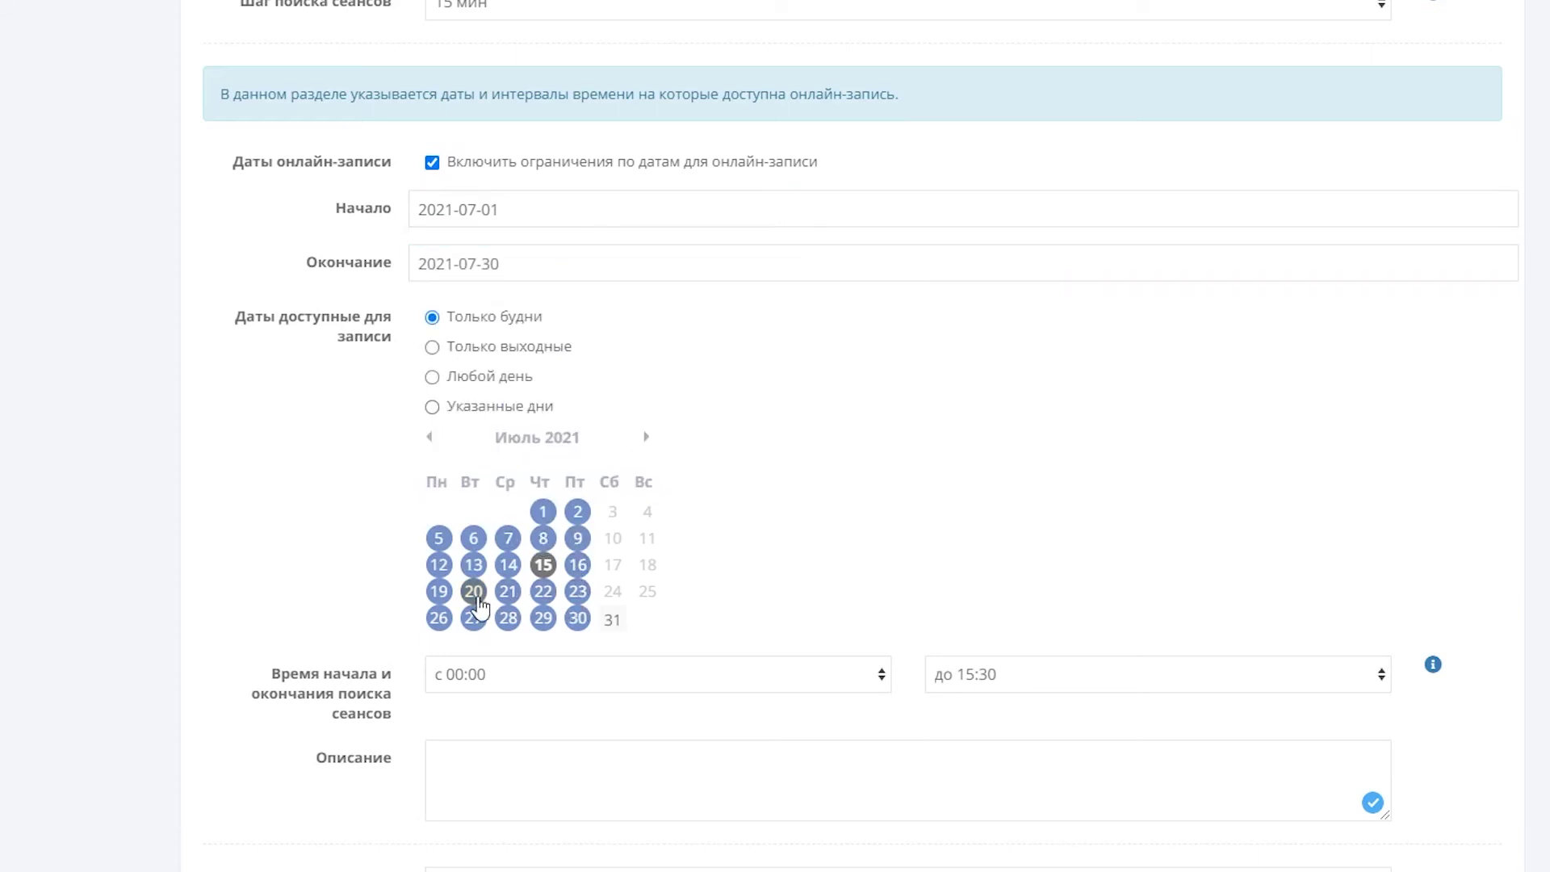
Set the session search time range from 06:30 to 21:20.
{"action": "scroll", "coordinate": [472, 609], "scroll_direction": "down", "scroll_amount": 3}
{"action": "left_click", "coordinate": [523, 462]}
{"action": "scroll", "coordinate": [525, 666], "scroll_direction": "down", "scroll_amount": 15}
{"action": "left_click", "coordinate": [527, 651]}
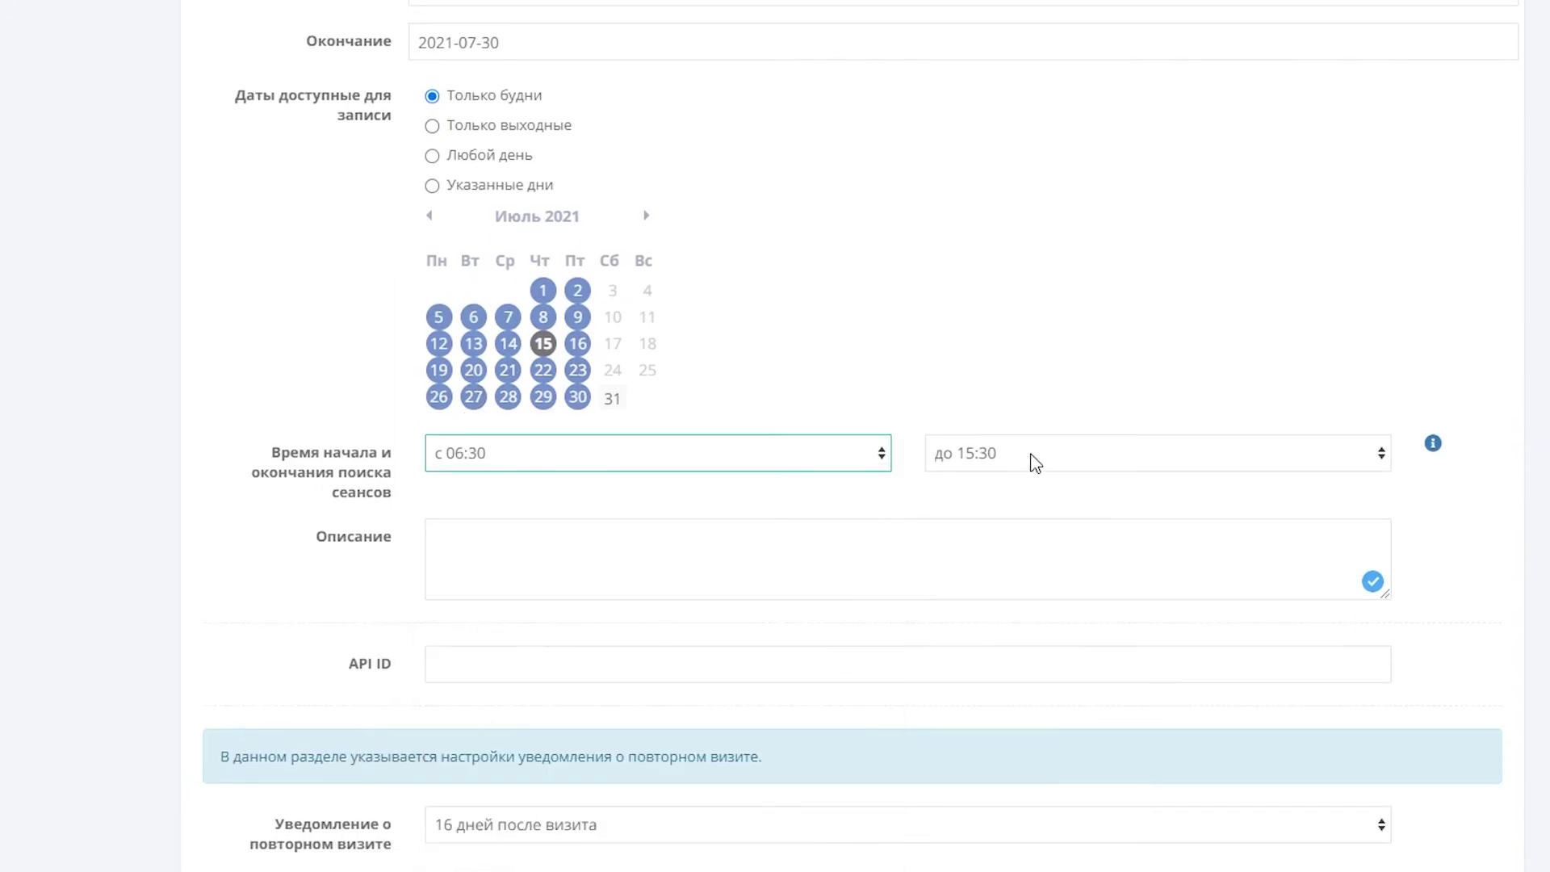
{"action": "left_click", "coordinate": [1036, 462]}
{"action": "scroll", "coordinate": [1049, 646], "scroll_direction": "down", "scroll_amount": 20}
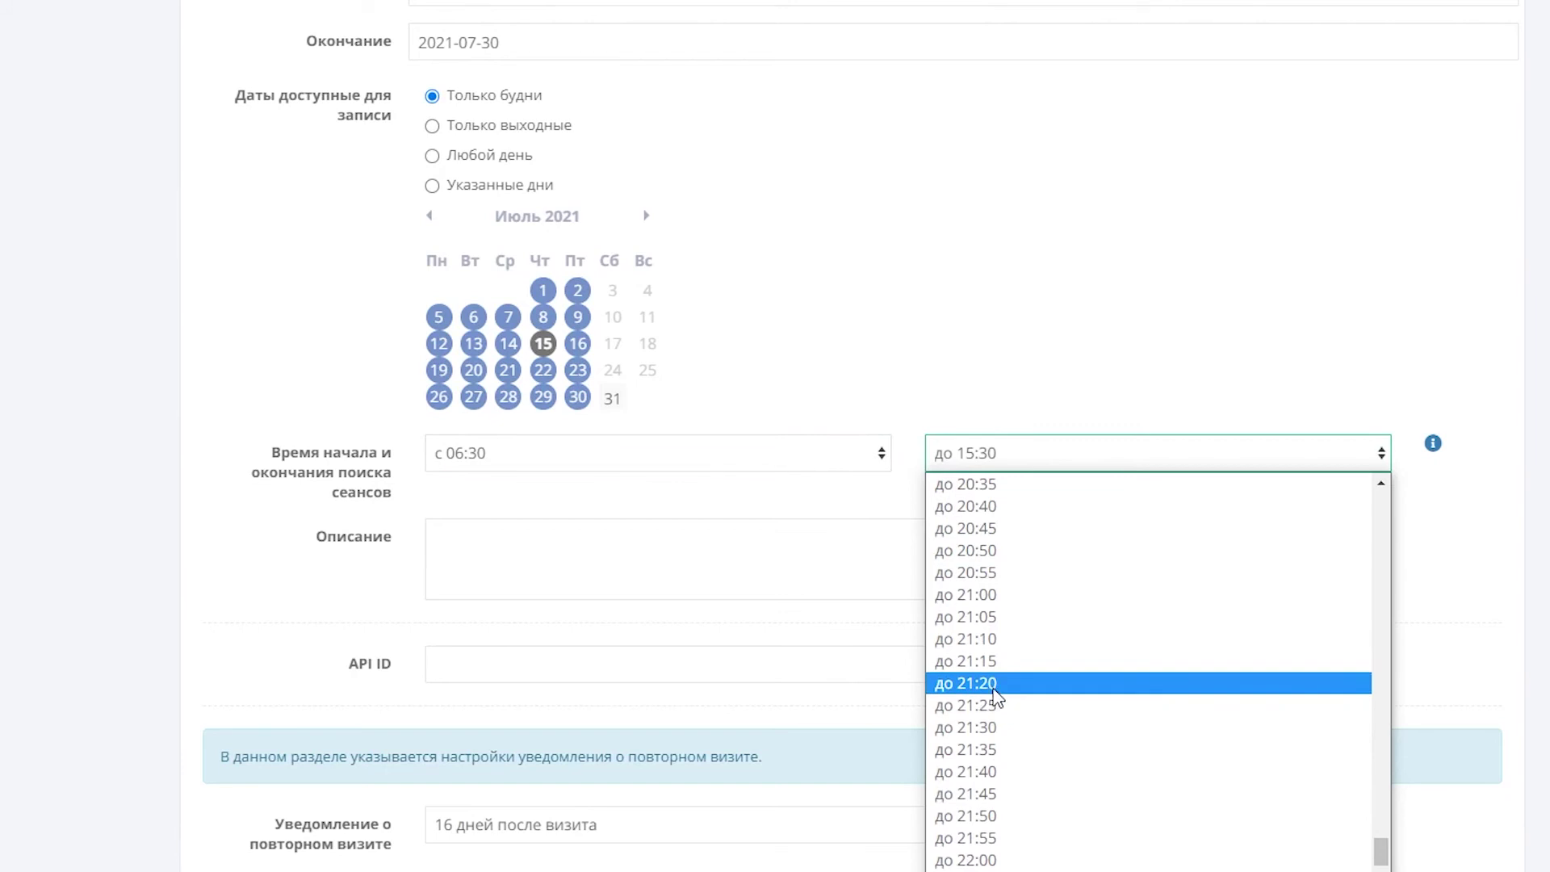
{"action": "left_click", "coordinate": [998, 684]}
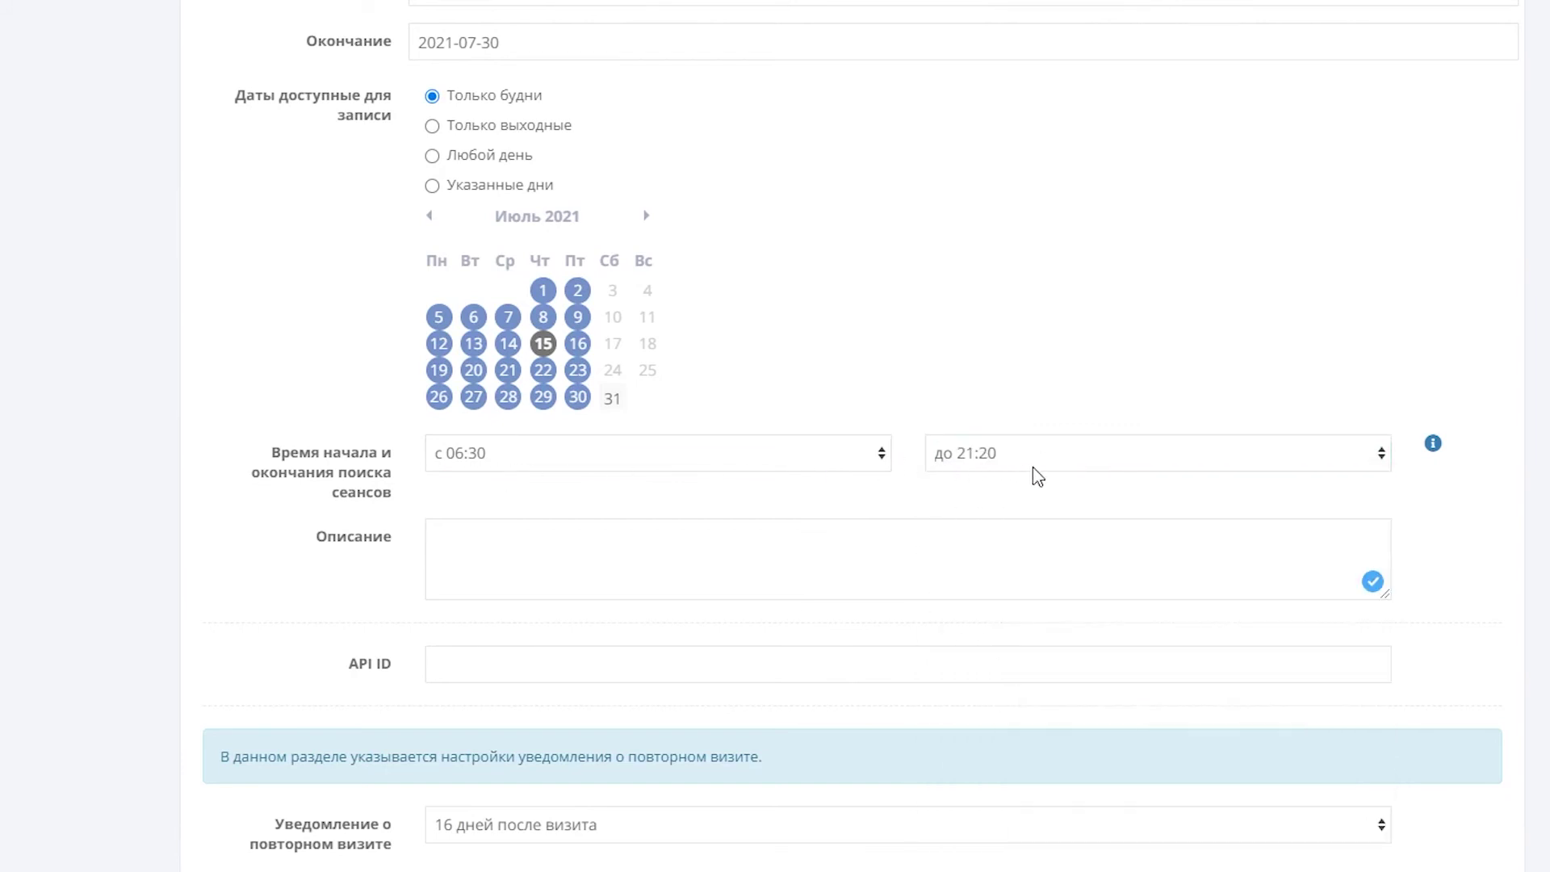
Review the session search step, the session display step and the service's description field.
{"action": "scroll", "coordinate": [1037, 476], "scroll_direction": "up", "scroll_amount": 7}
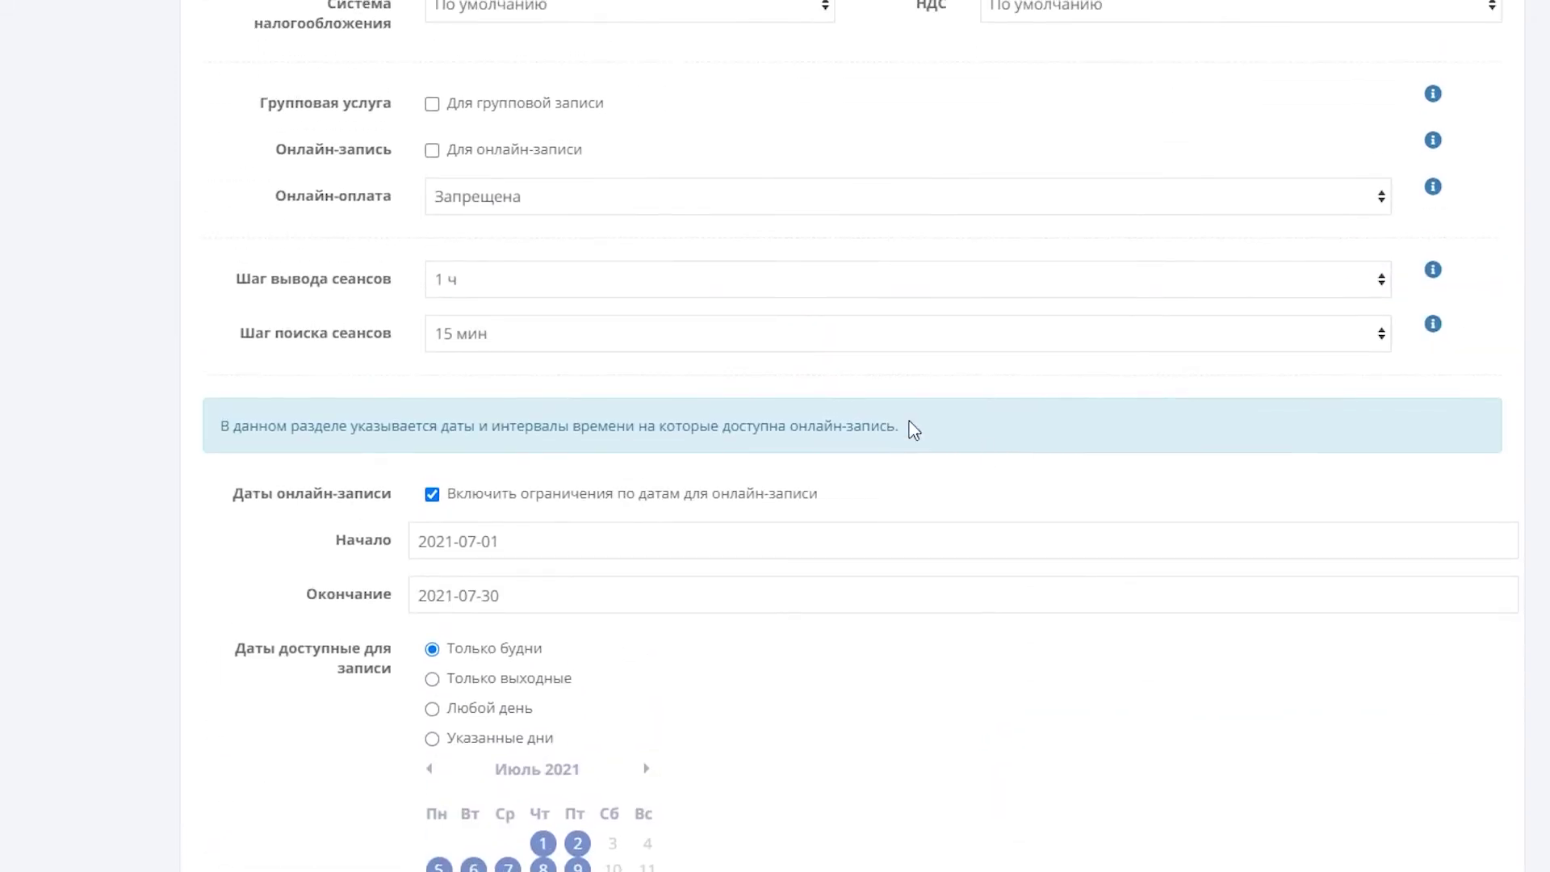
{"action": "left_click", "coordinate": [501, 345]}
{"action": "left_click", "coordinate": [498, 339]}
{"action": "left_click", "coordinate": [494, 292]}
{"action": "left_click", "coordinate": [494, 293]}
{"action": "scroll", "coordinate": [565, 388], "scroll_direction": "down", "scroll_amount": 10}
{"action": "left_click", "coordinate": [502, 323]}
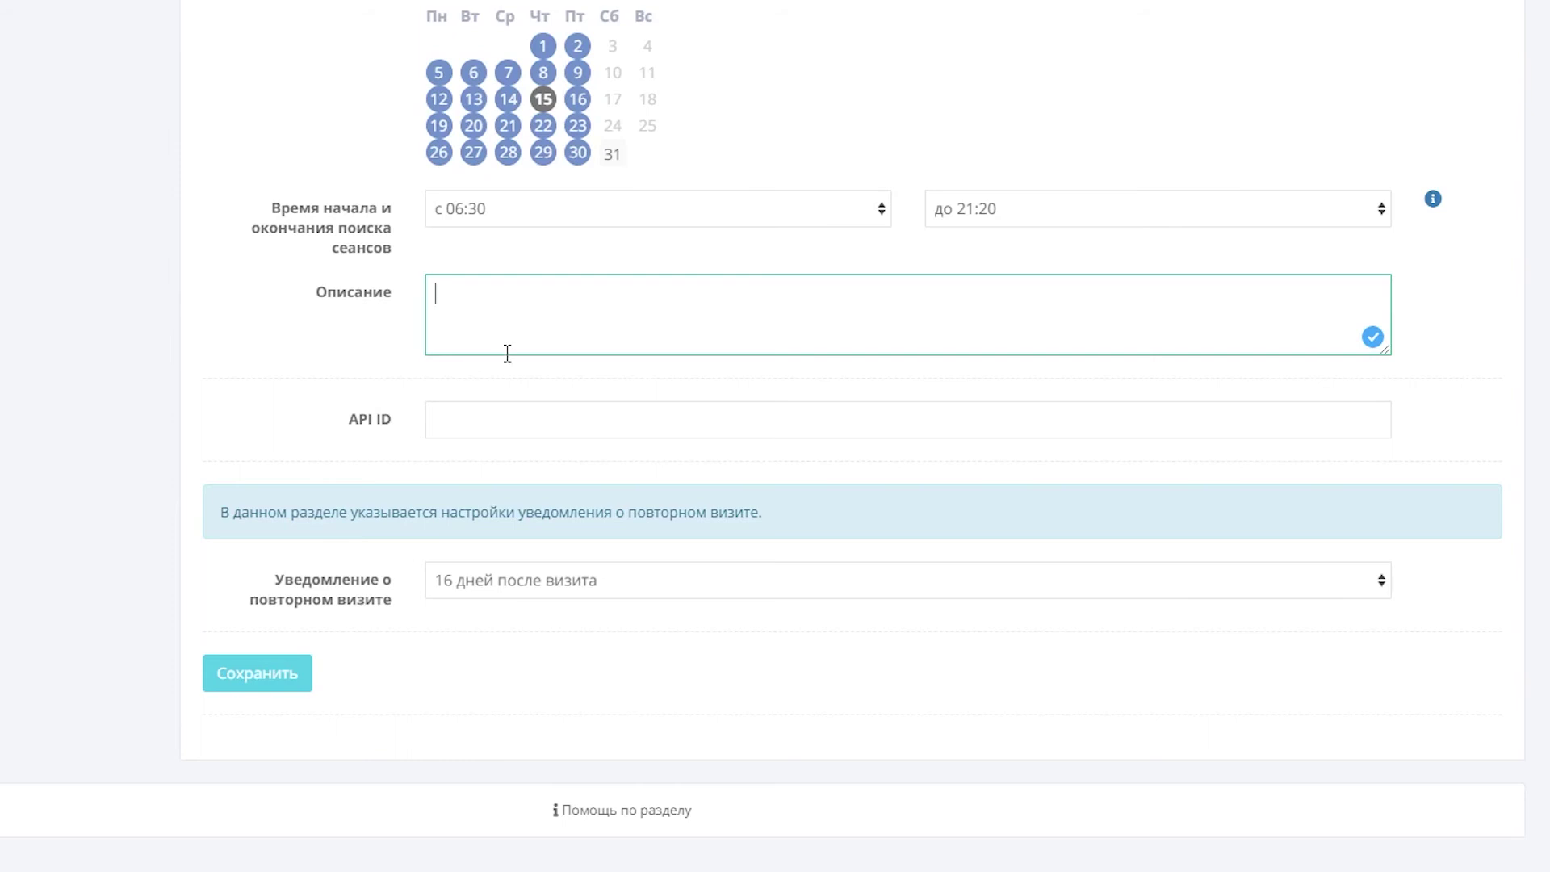
{"action": "left_click", "coordinate": [539, 638]}
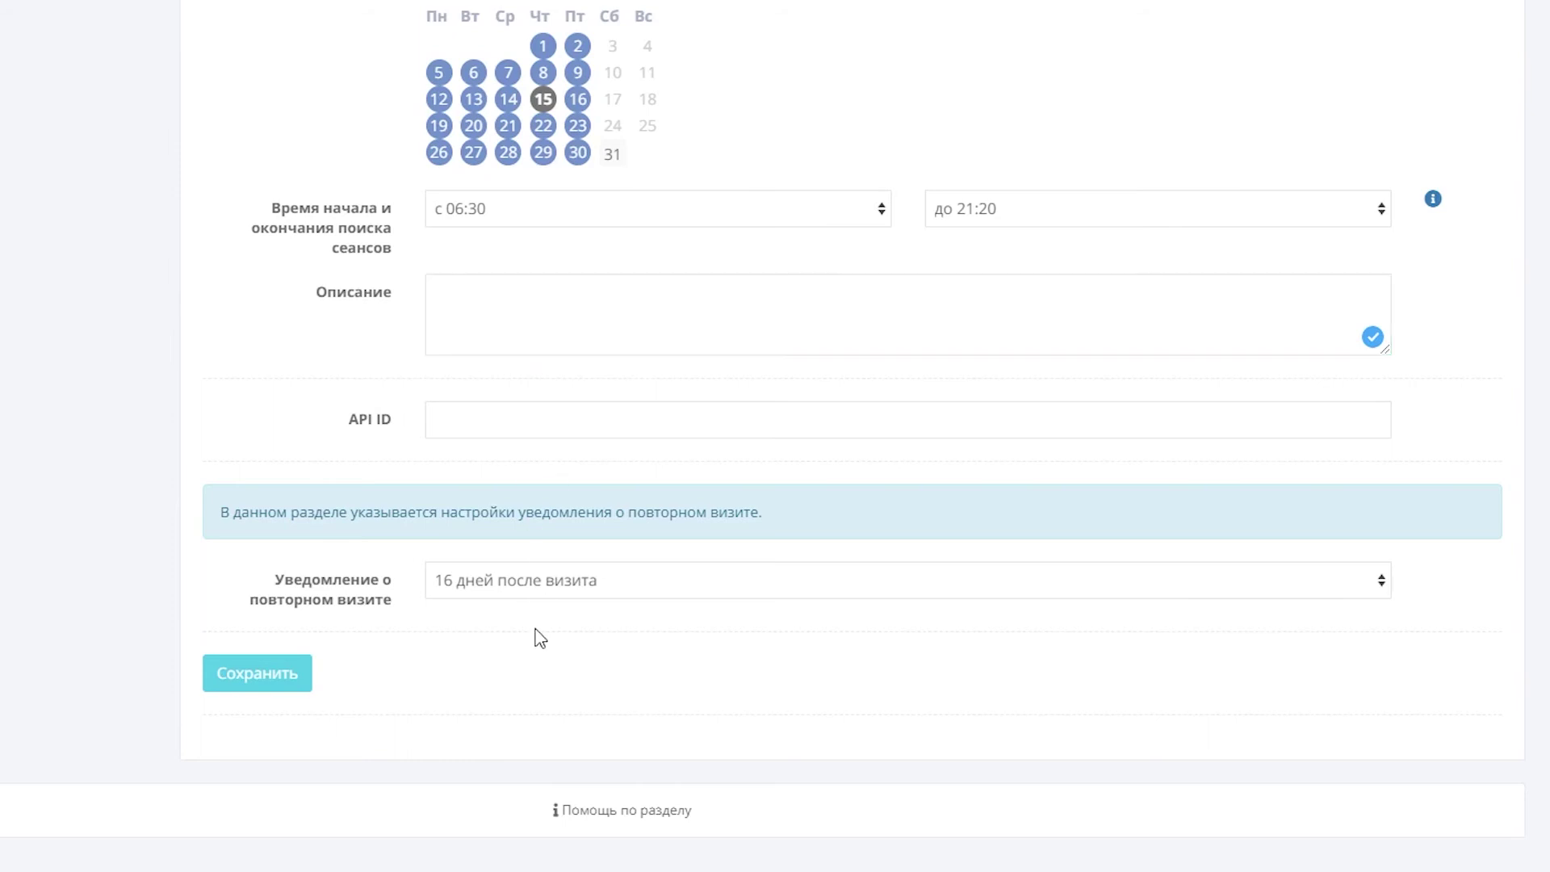
Set the repeat-visit notification to 6 недель после визита and save the service.
{"action": "left_click", "coordinate": [539, 588]}
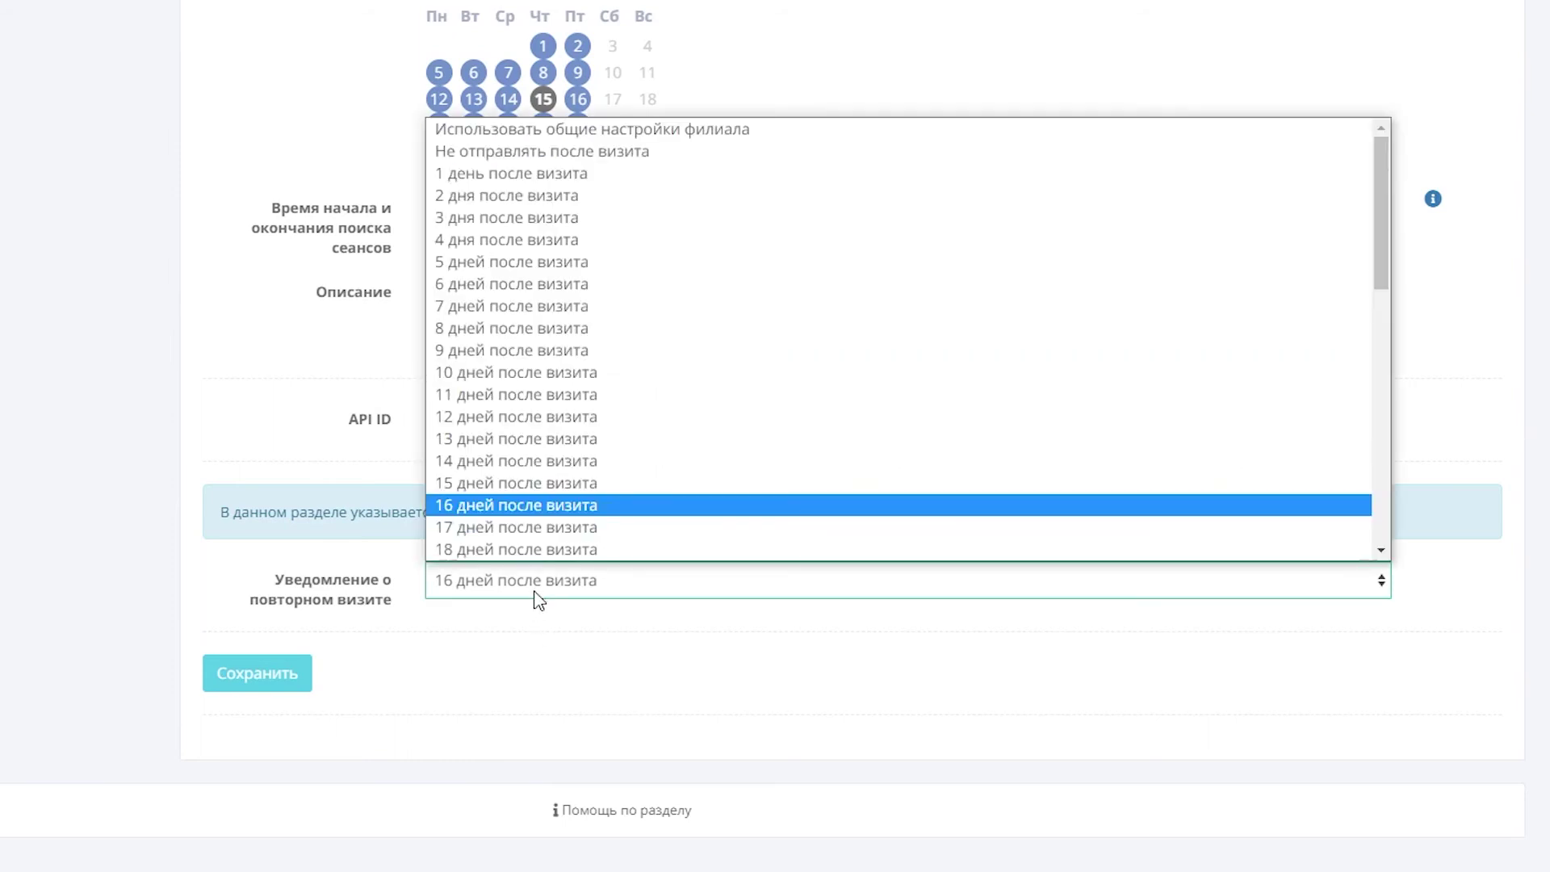
{"action": "scroll", "coordinate": [572, 177], "scroll_direction": "down", "scroll_amount": 3}
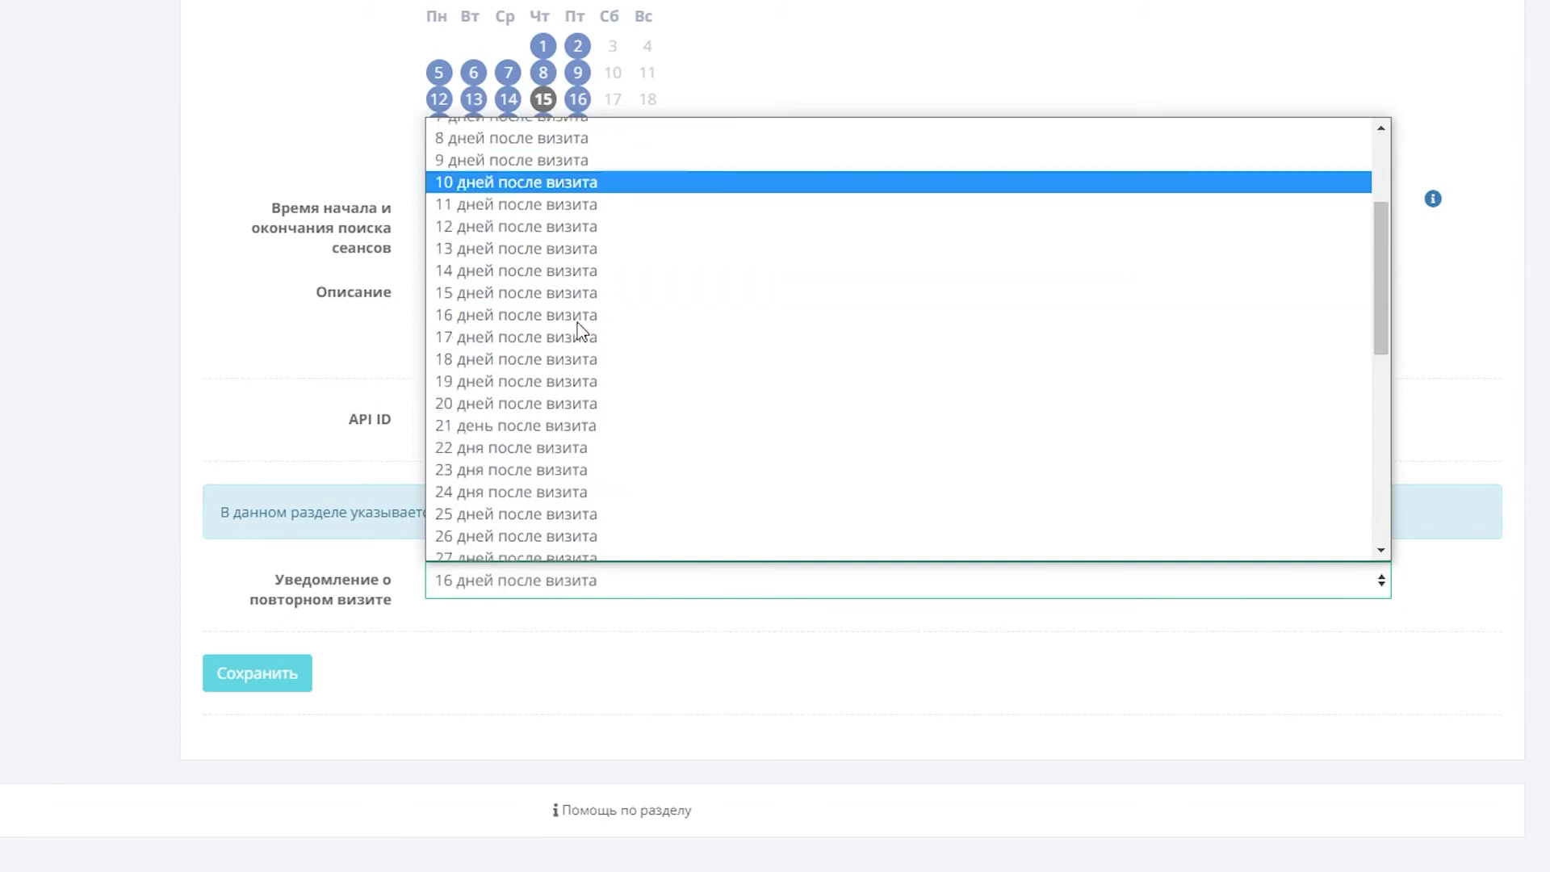
{"action": "scroll", "coordinate": [579, 327], "scroll_direction": "down", "scroll_amount": 8}
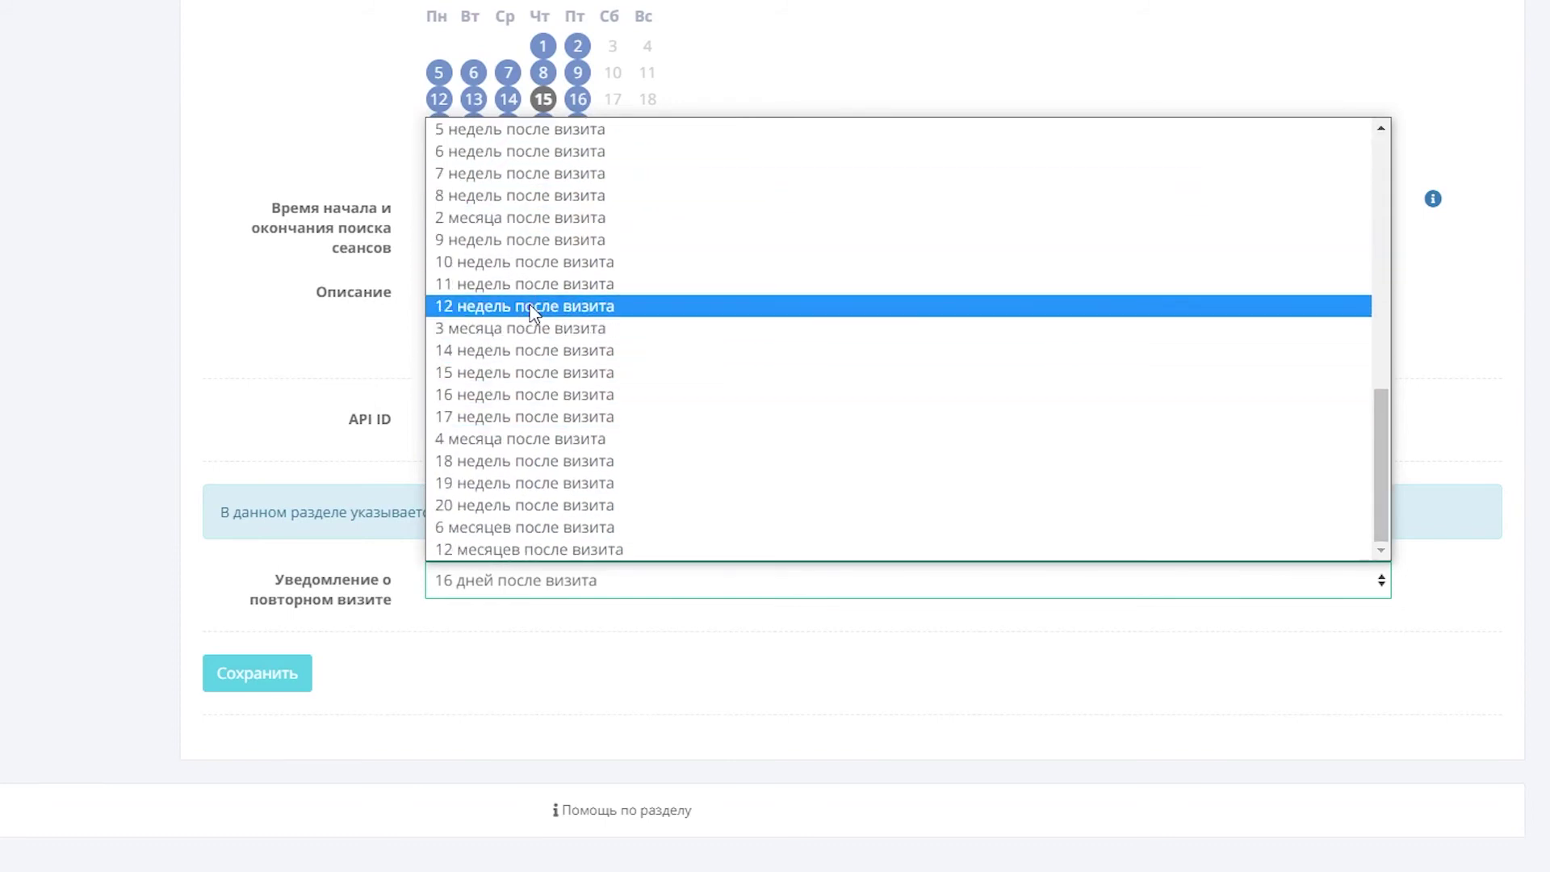
{"action": "left_click", "coordinate": [518, 154]}
{"action": "left_click", "coordinate": [500, 627]}
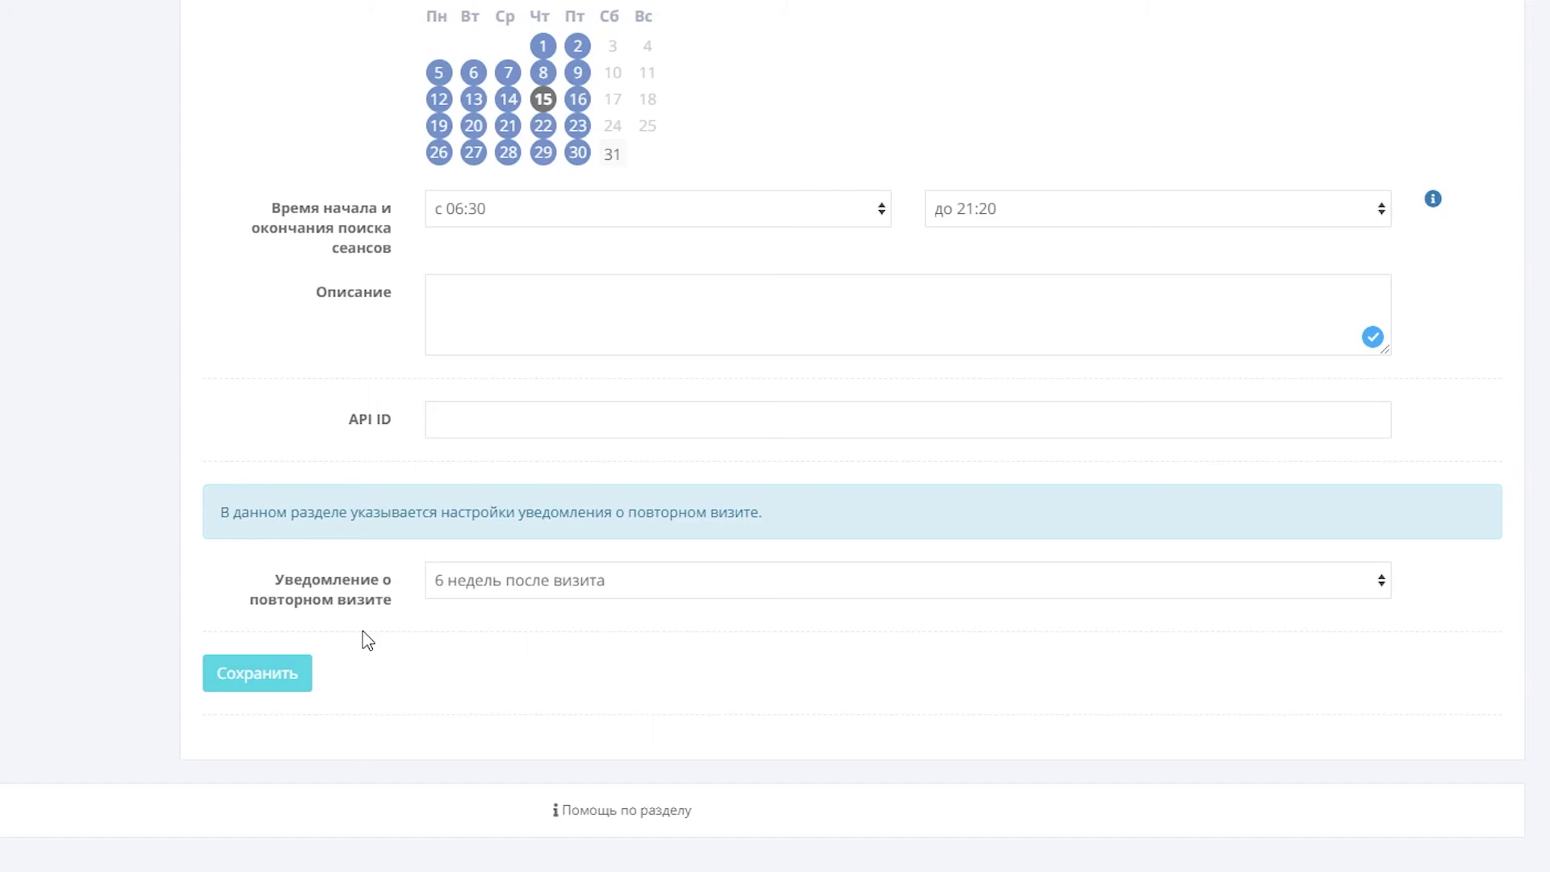
{"action": "left_click", "coordinate": [258, 677]}
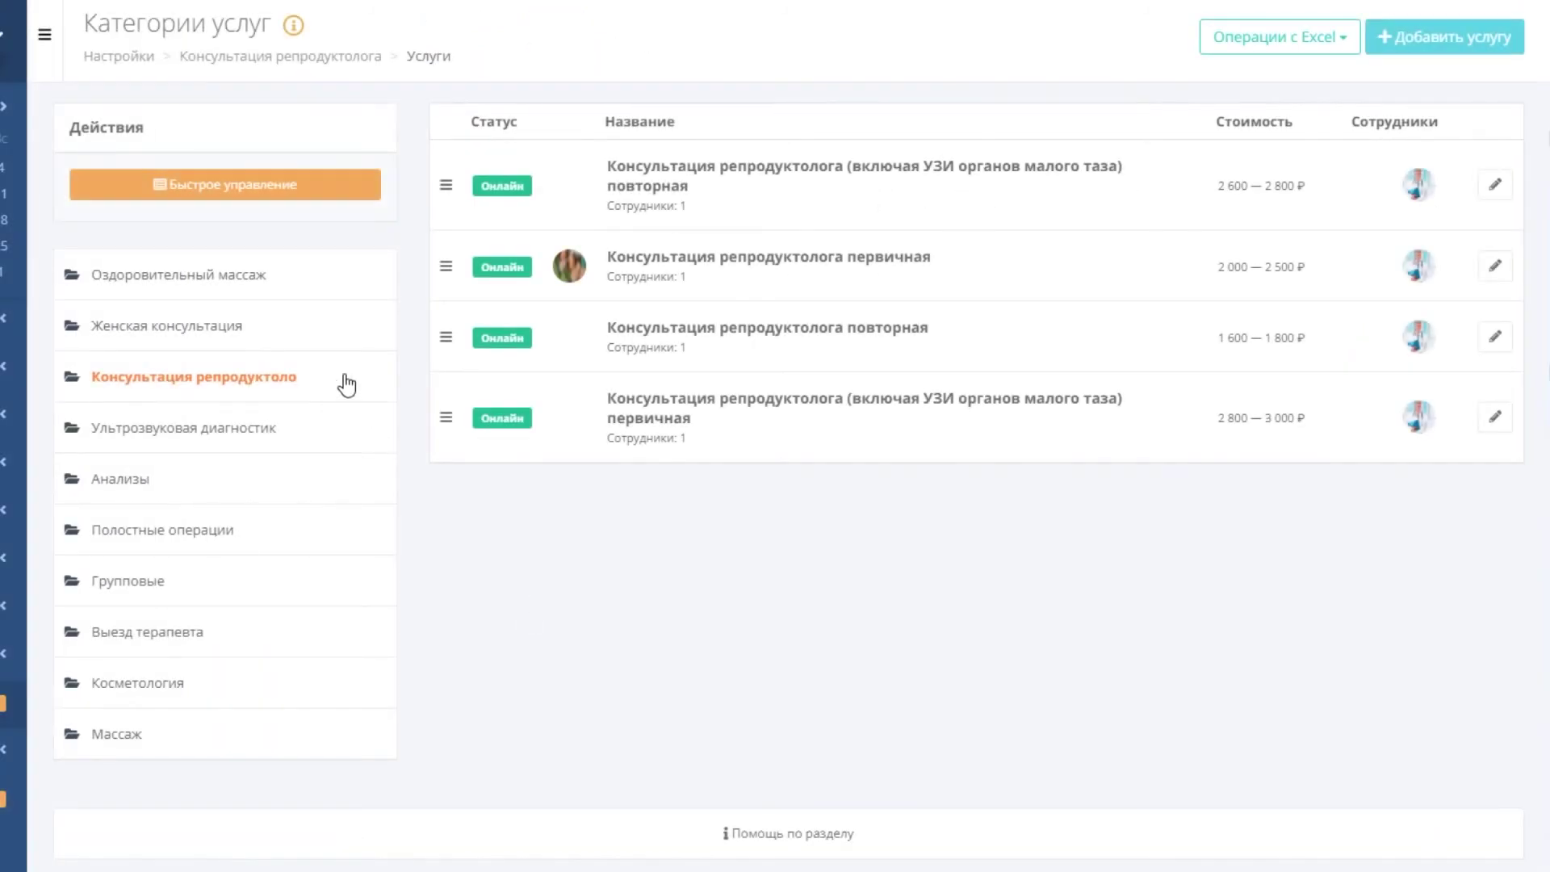
Browse the Женская консультация and Оздоровительный массаж categories and view the settings of Массаж релаксирующий.
{"action": "left_click", "coordinate": [216, 331]}
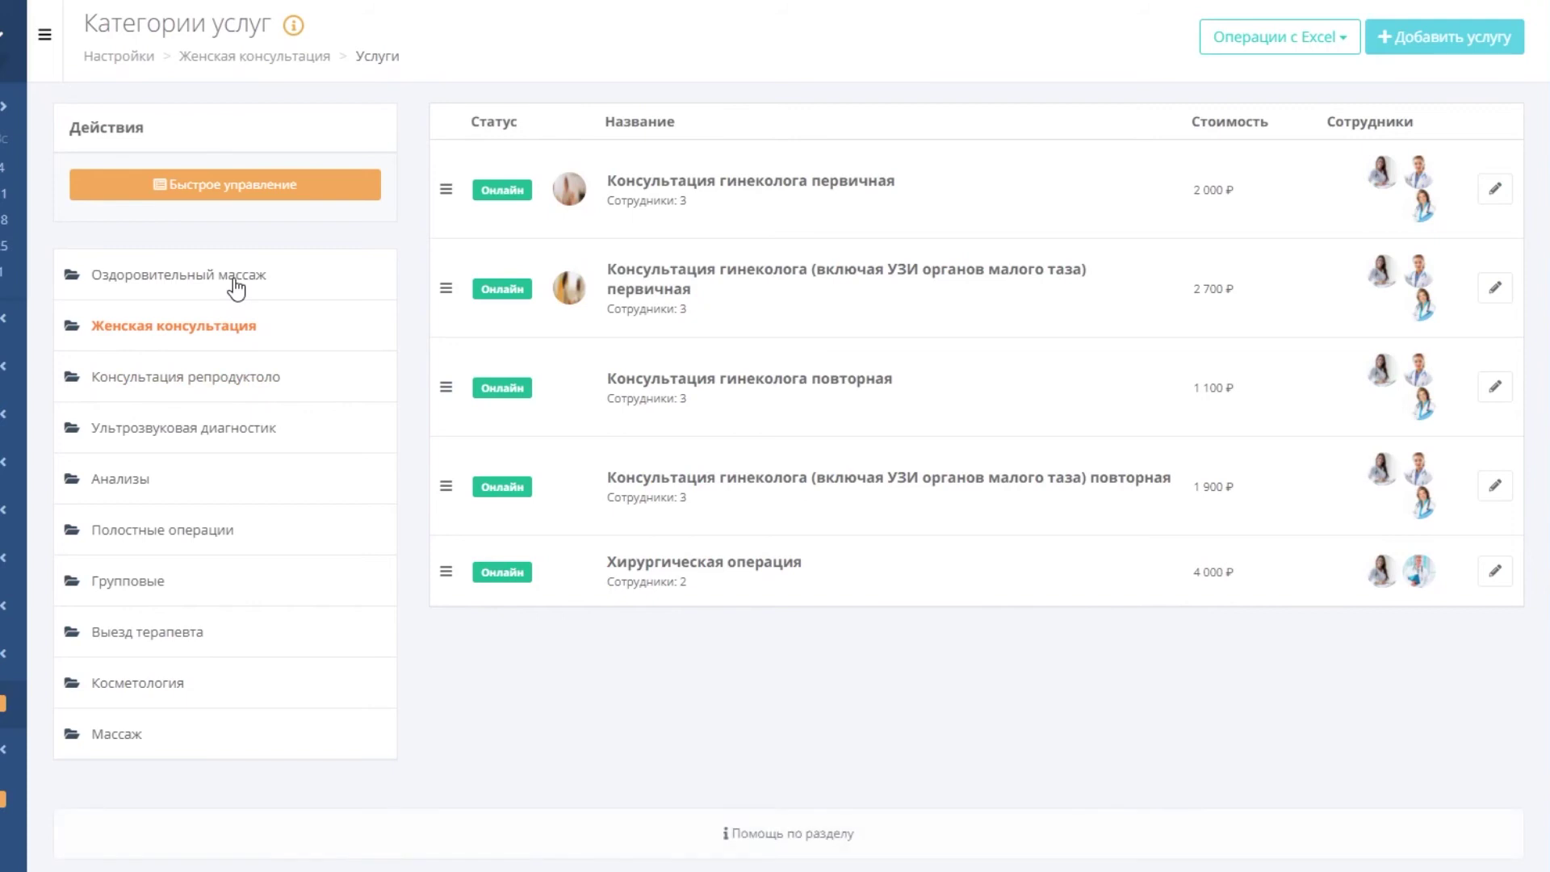
{"action": "left_click", "coordinate": [240, 298]}
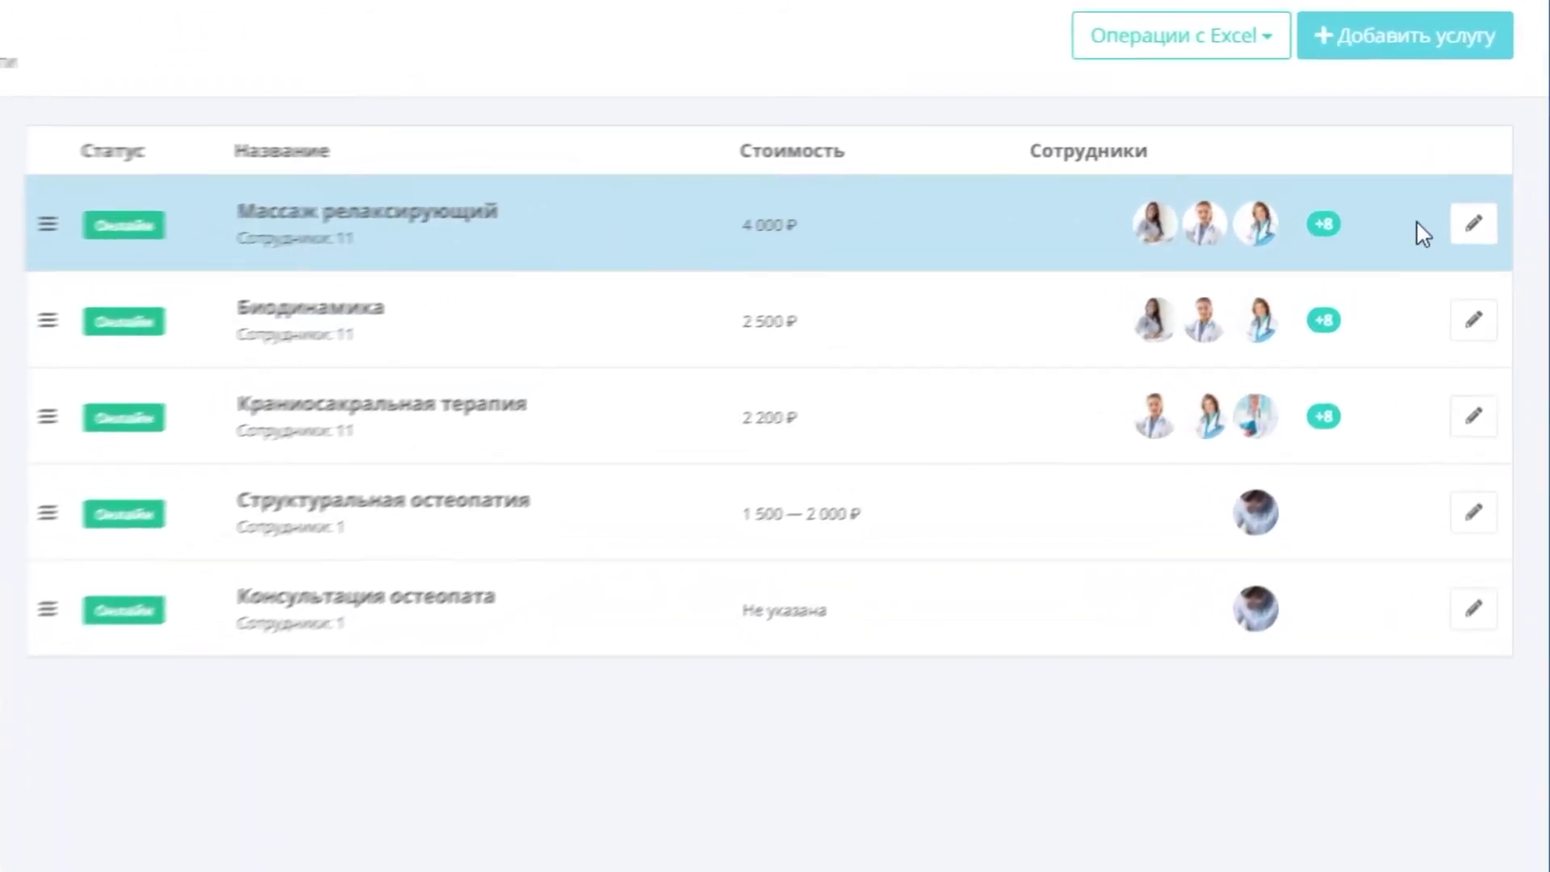
{"action": "left_click", "coordinate": [1460, 257]}
{"action": "scroll", "coordinate": [905, 508], "scroll_direction": "down", "scroll_amount": 10}
{"action": "scroll", "coordinate": [874, 587], "scroll_direction": "down", "scroll_amount": 7}
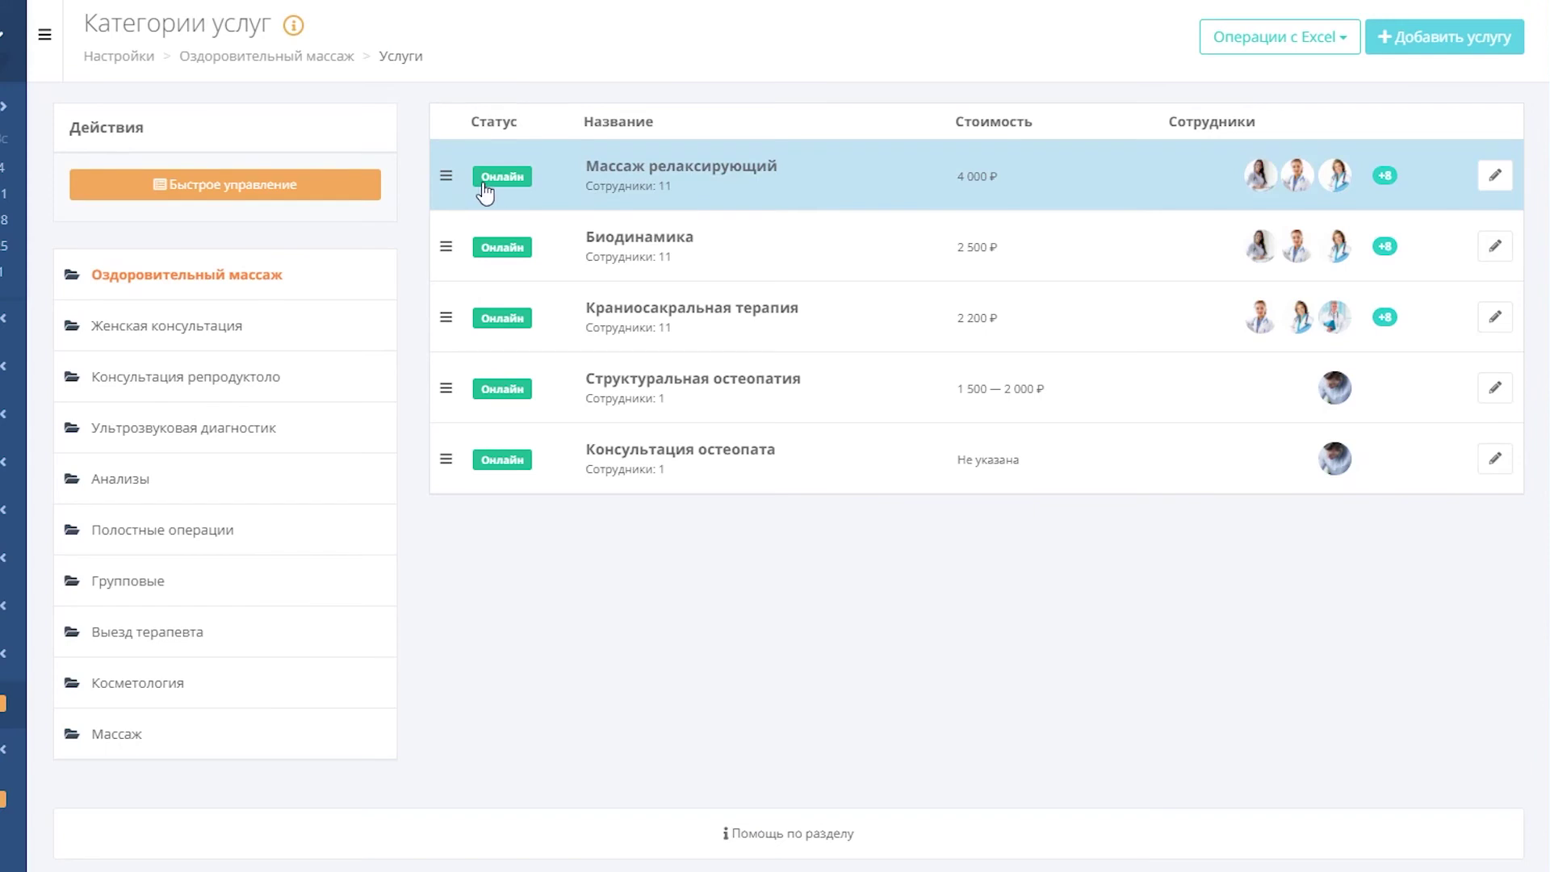
Switch Массаж релаксирующий, Биодинамика and Краниосакральная терапия to Офлайн.
{"action": "left_click", "coordinate": [500, 191]}
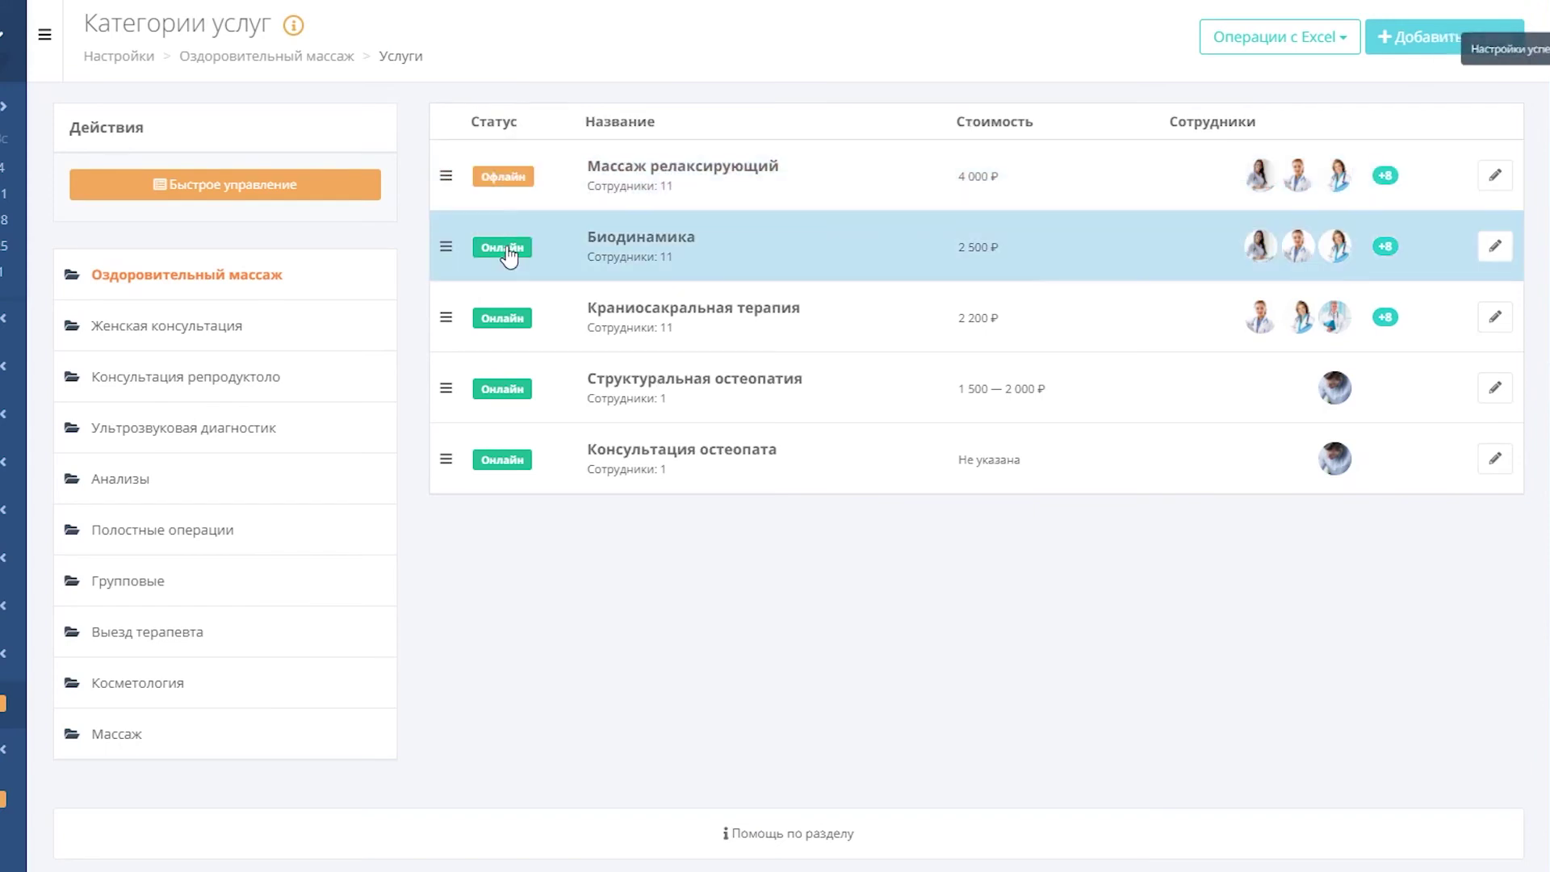
{"action": "left_click", "coordinate": [502, 250]}
{"action": "left_click", "coordinate": [502, 323]}
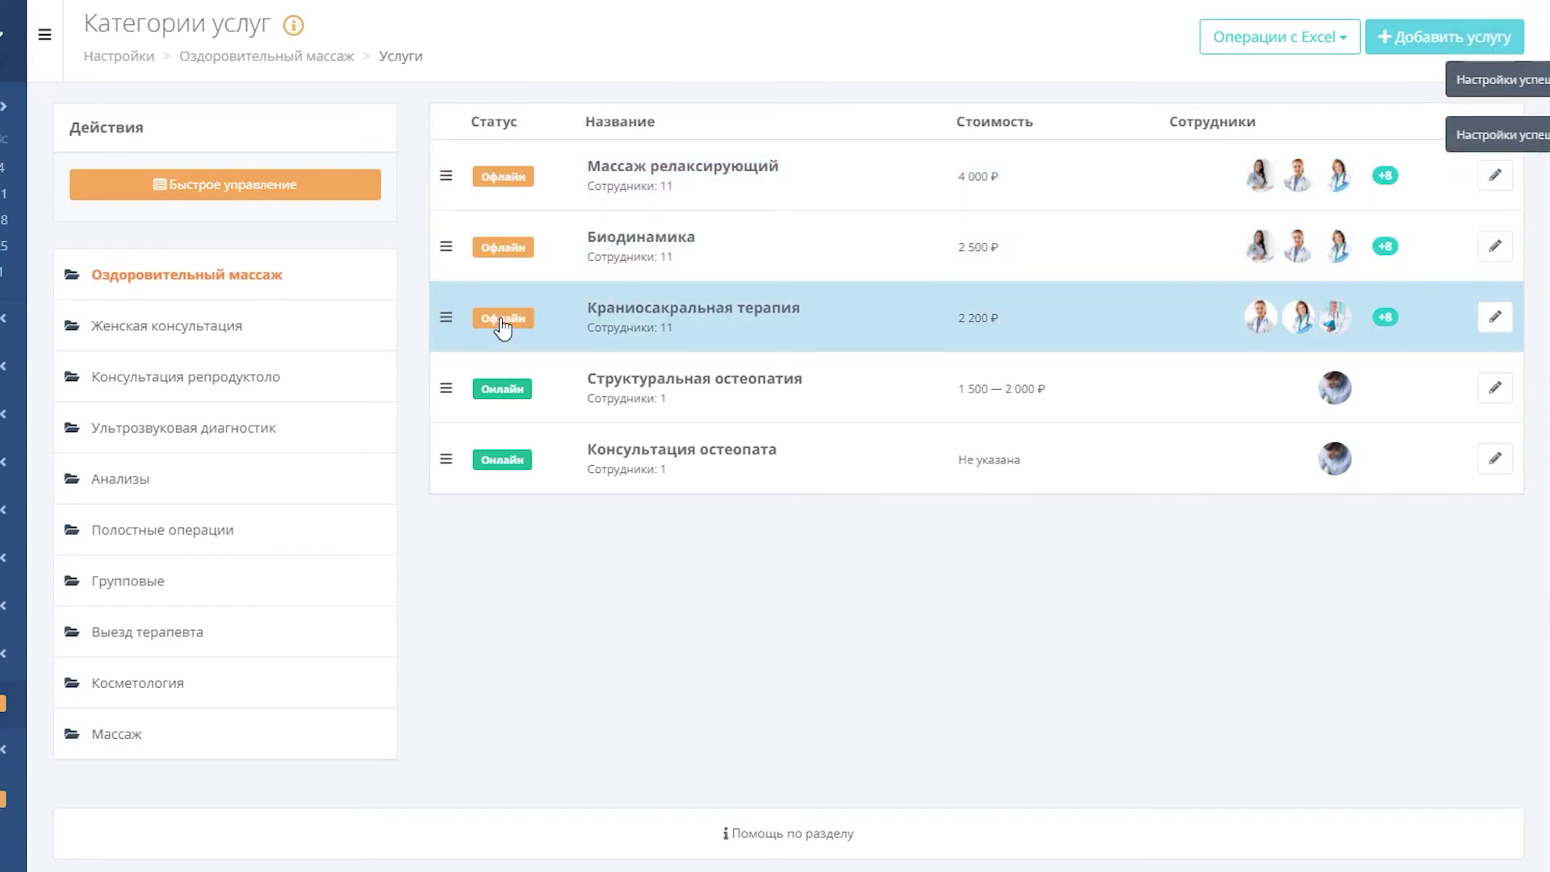
Switch Краниосакральная терапия, Биодинамика and Массаж релаксирующий back to Онлайн.
{"action": "left_click", "coordinate": [502, 323]}
{"action": "left_click", "coordinate": [509, 247]}
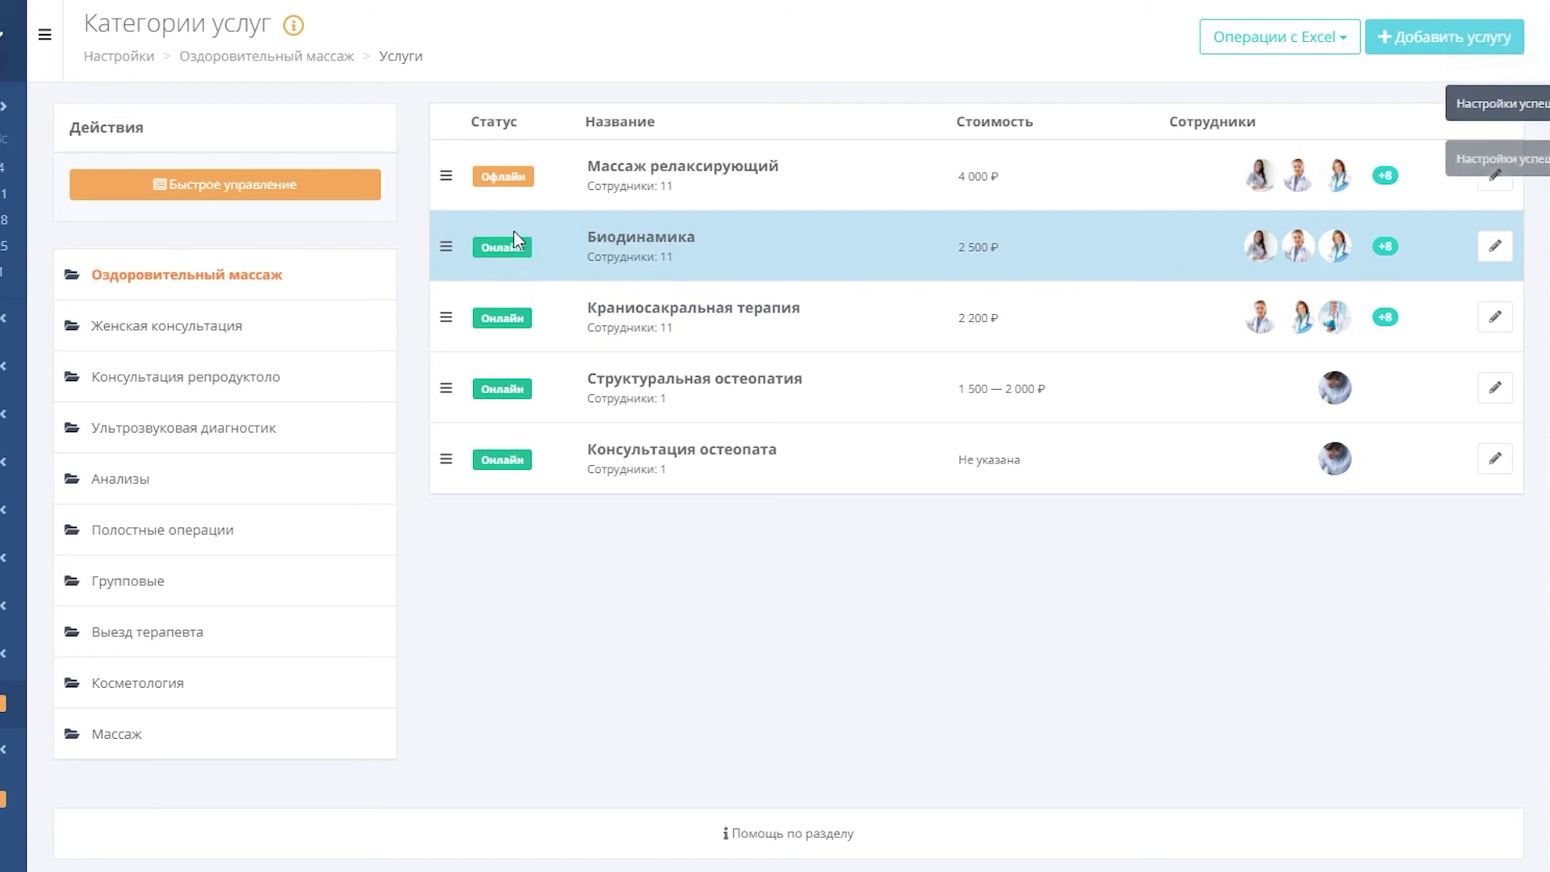
{"action": "left_click", "coordinate": [512, 184]}
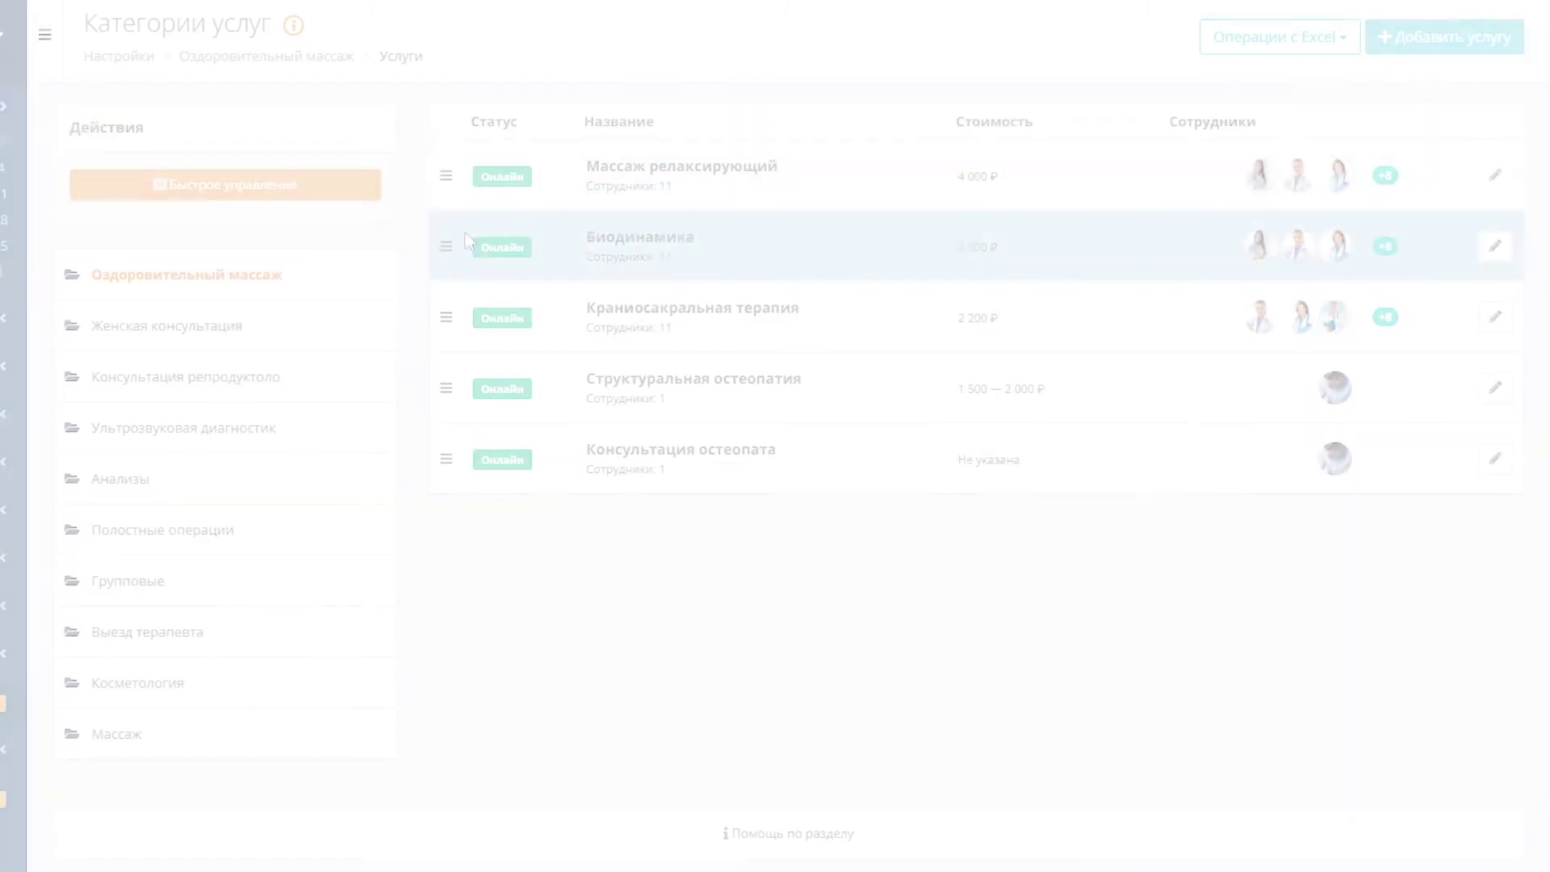
Move Массаж релаксирующий below Структуральная остеопатия in the Оздоровительный массаж category and check the service order in the mobile booking form.
{"action": "left_click_drag", "start_coordinate": [446, 174], "coordinate": [443, 384]}
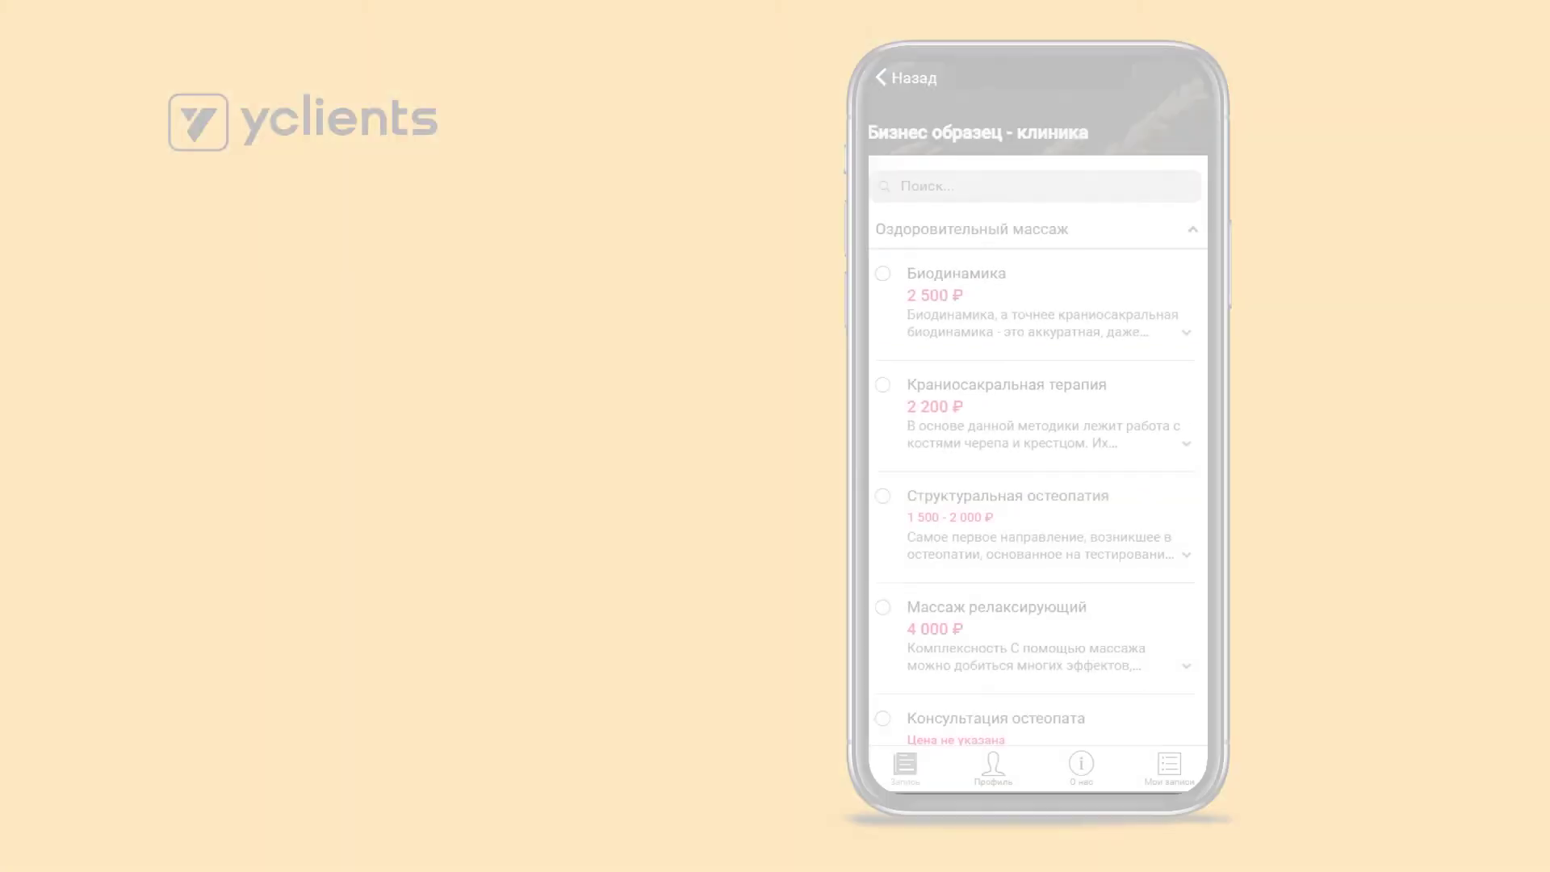
{"action": "scroll", "coordinate": [1048, 307], "scroll_direction": "down", "scroll_amount": 5}
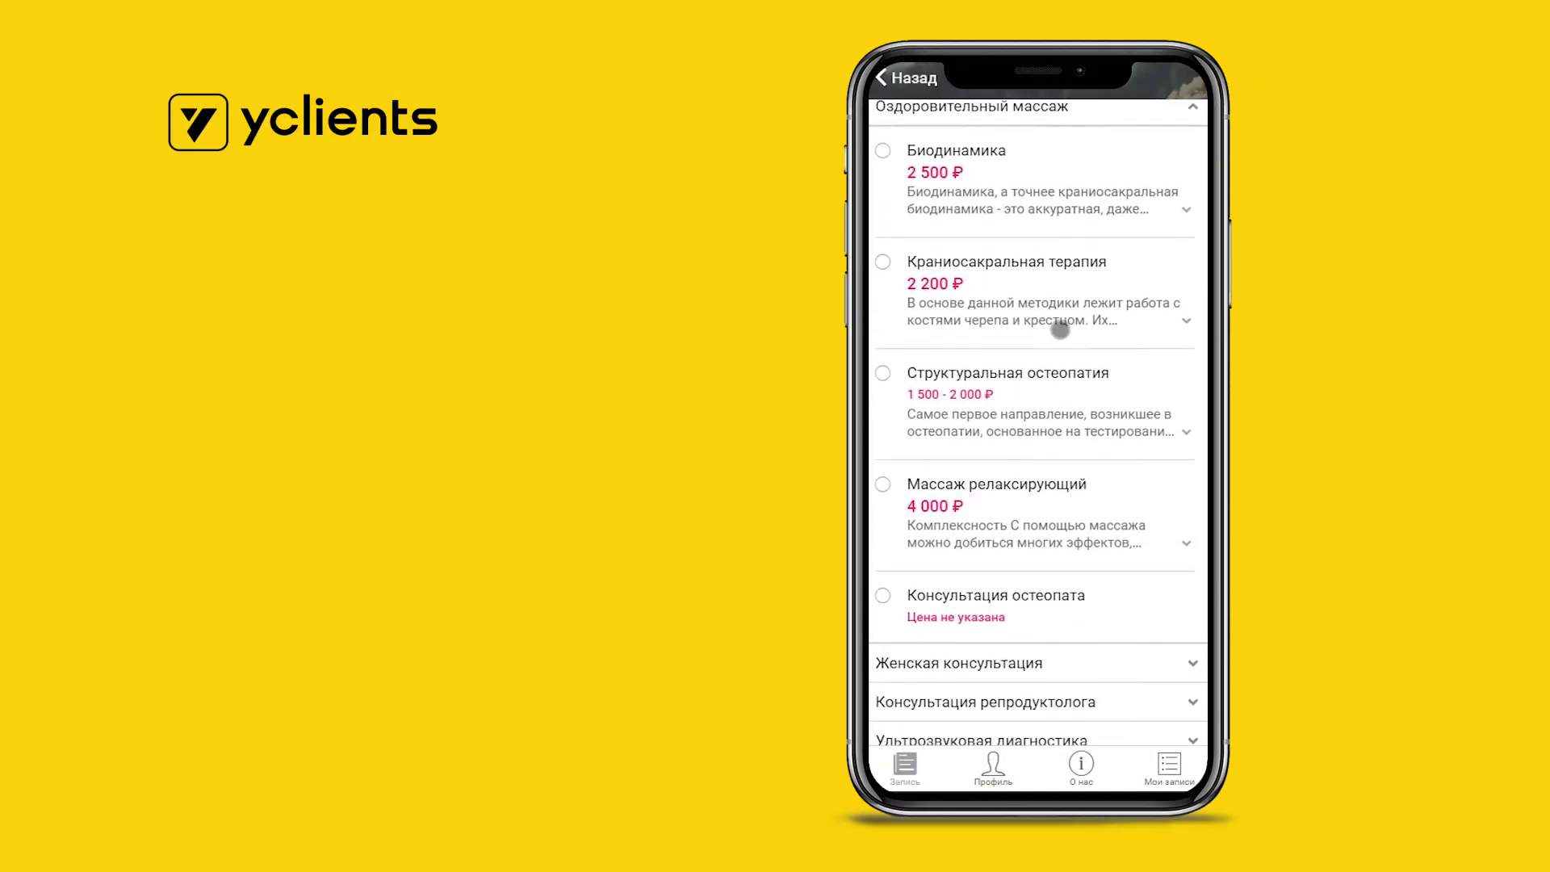
{"action": "scroll", "coordinate": [1104, 388], "scroll_direction": "up", "scroll_amount": 5}
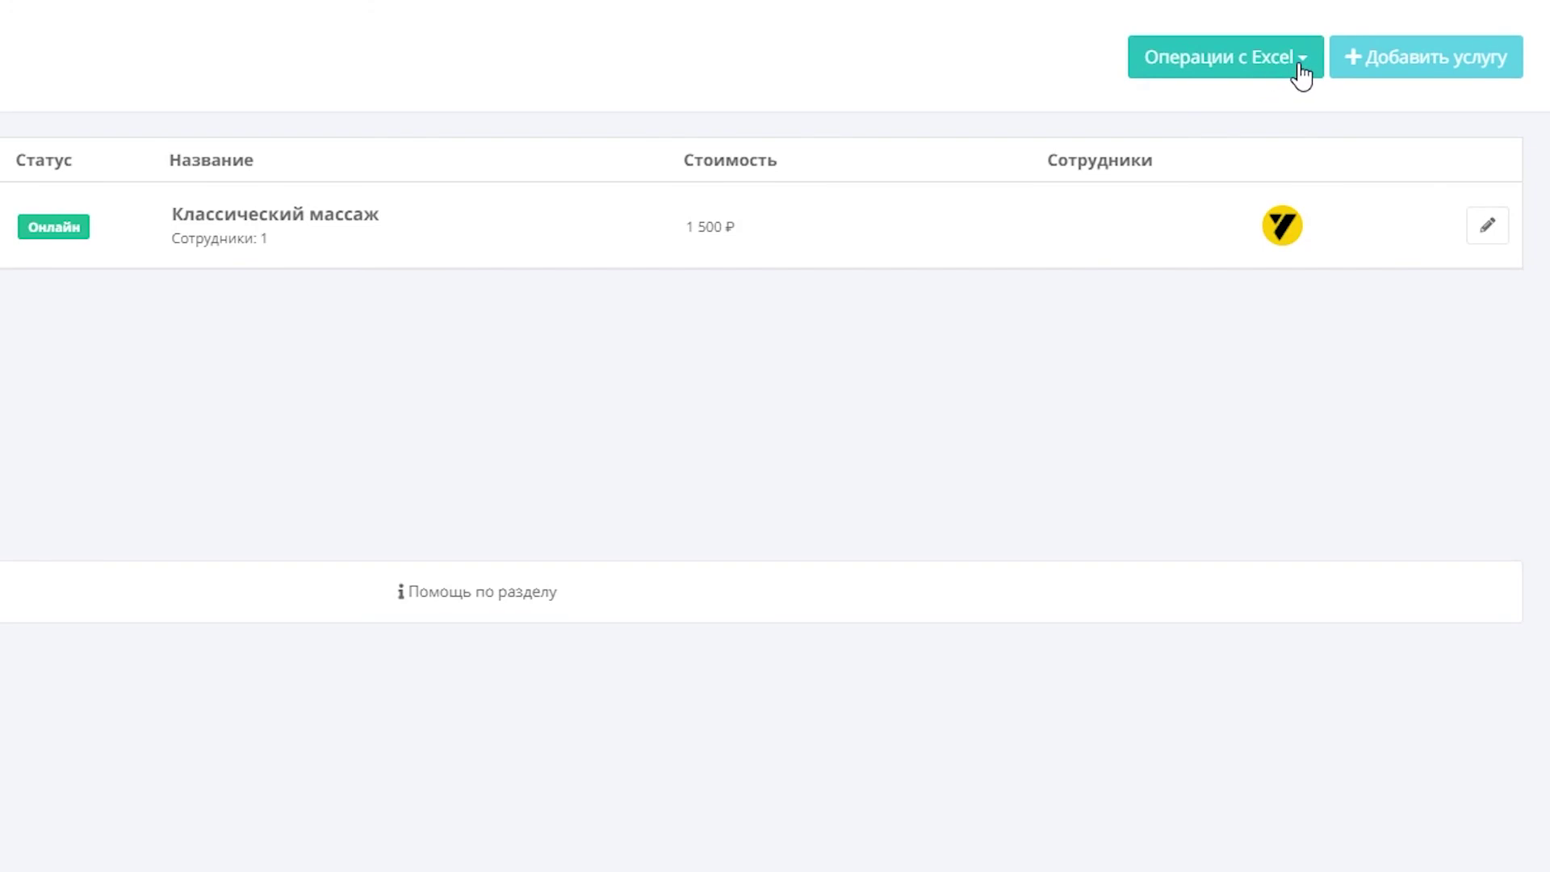
Show the available Excel operations for the category containing Классический массаж.
{"action": "left_click", "coordinate": [1302, 74]}
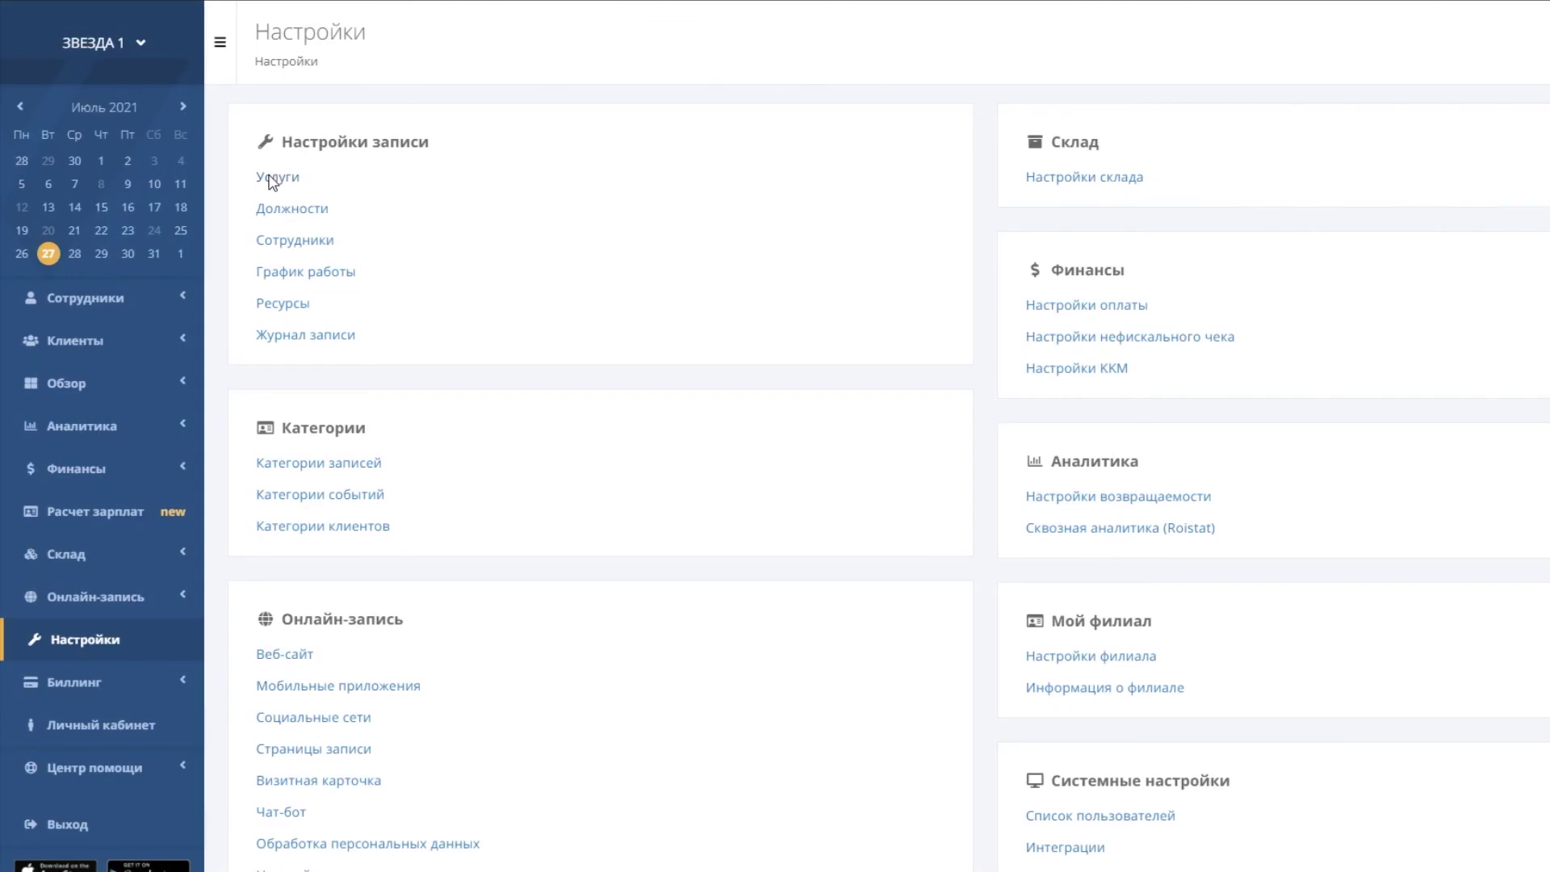
Open the Excel import for services in the Массаж category from the service settings.
{"action": "left_click", "coordinate": [271, 179]}
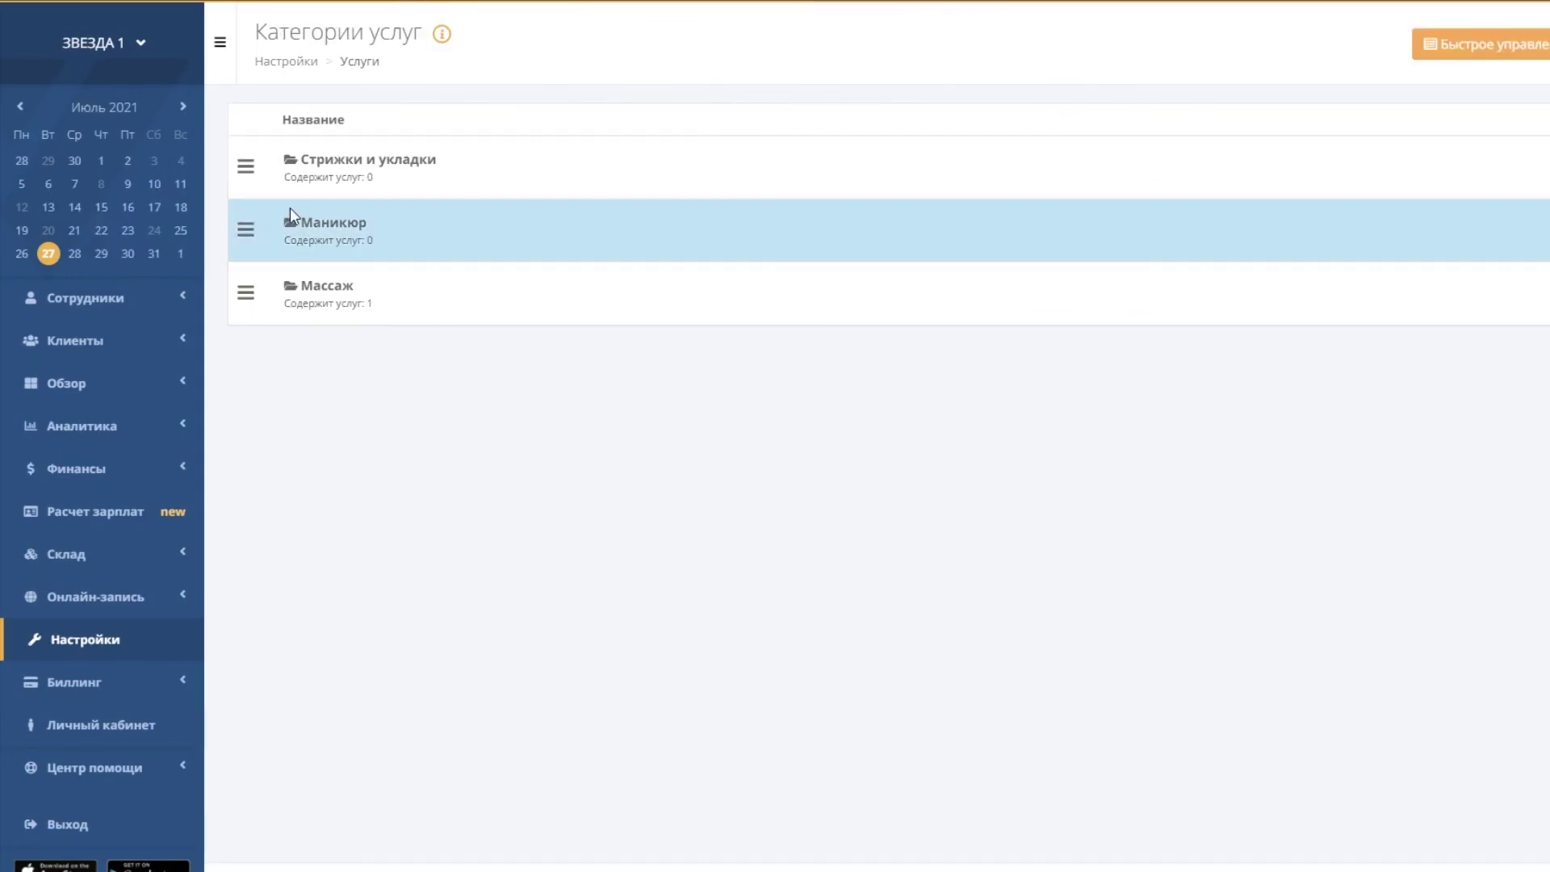
{"action": "left_click", "coordinate": [337, 297]}
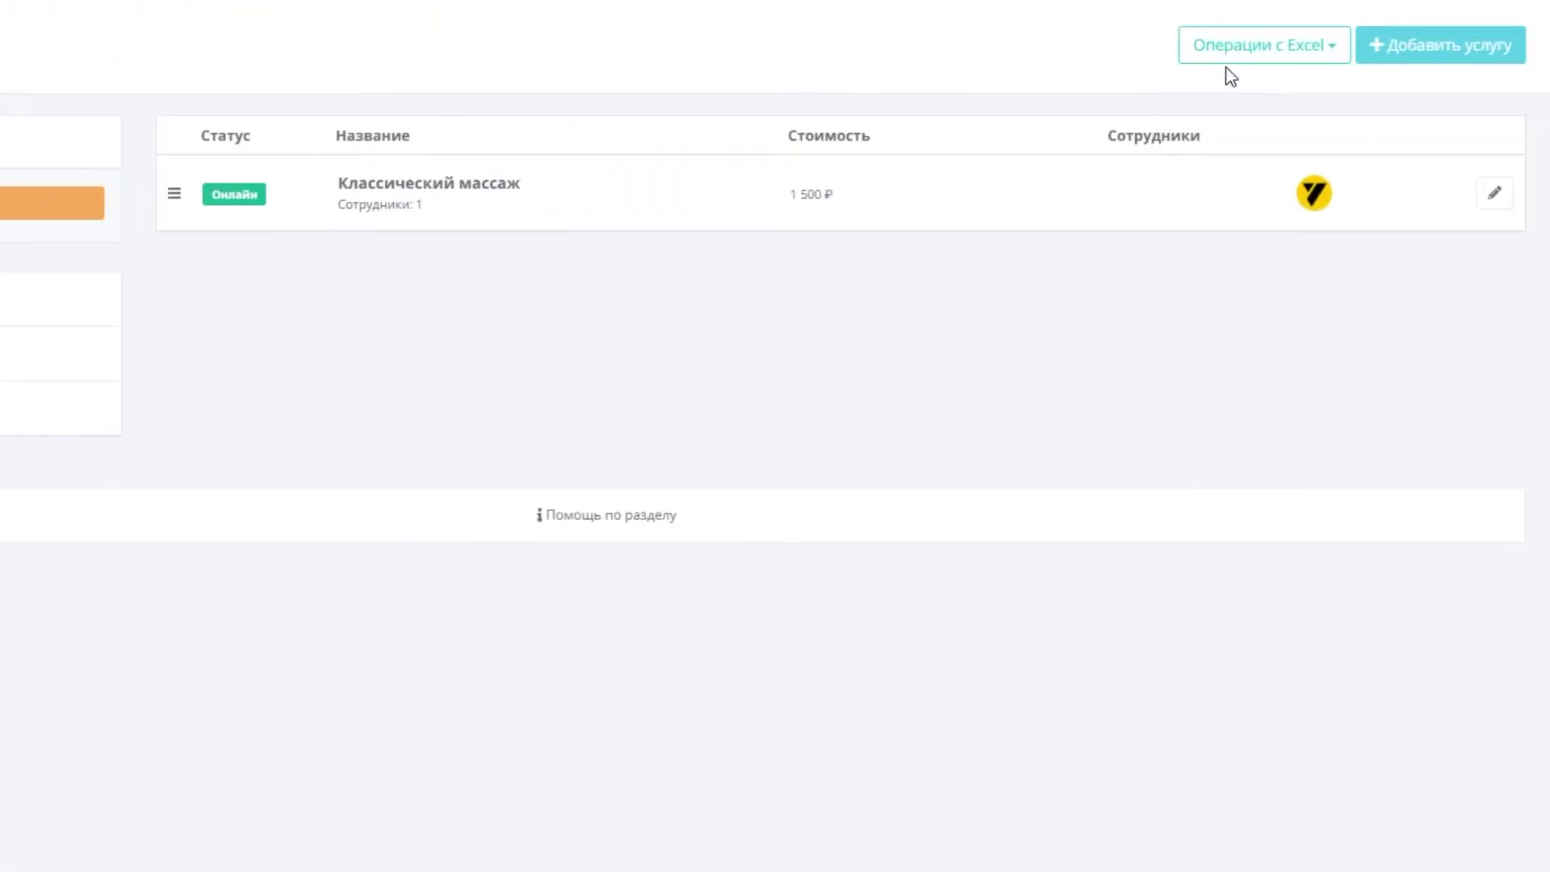
{"action": "left_click", "coordinate": [1248, 59]}
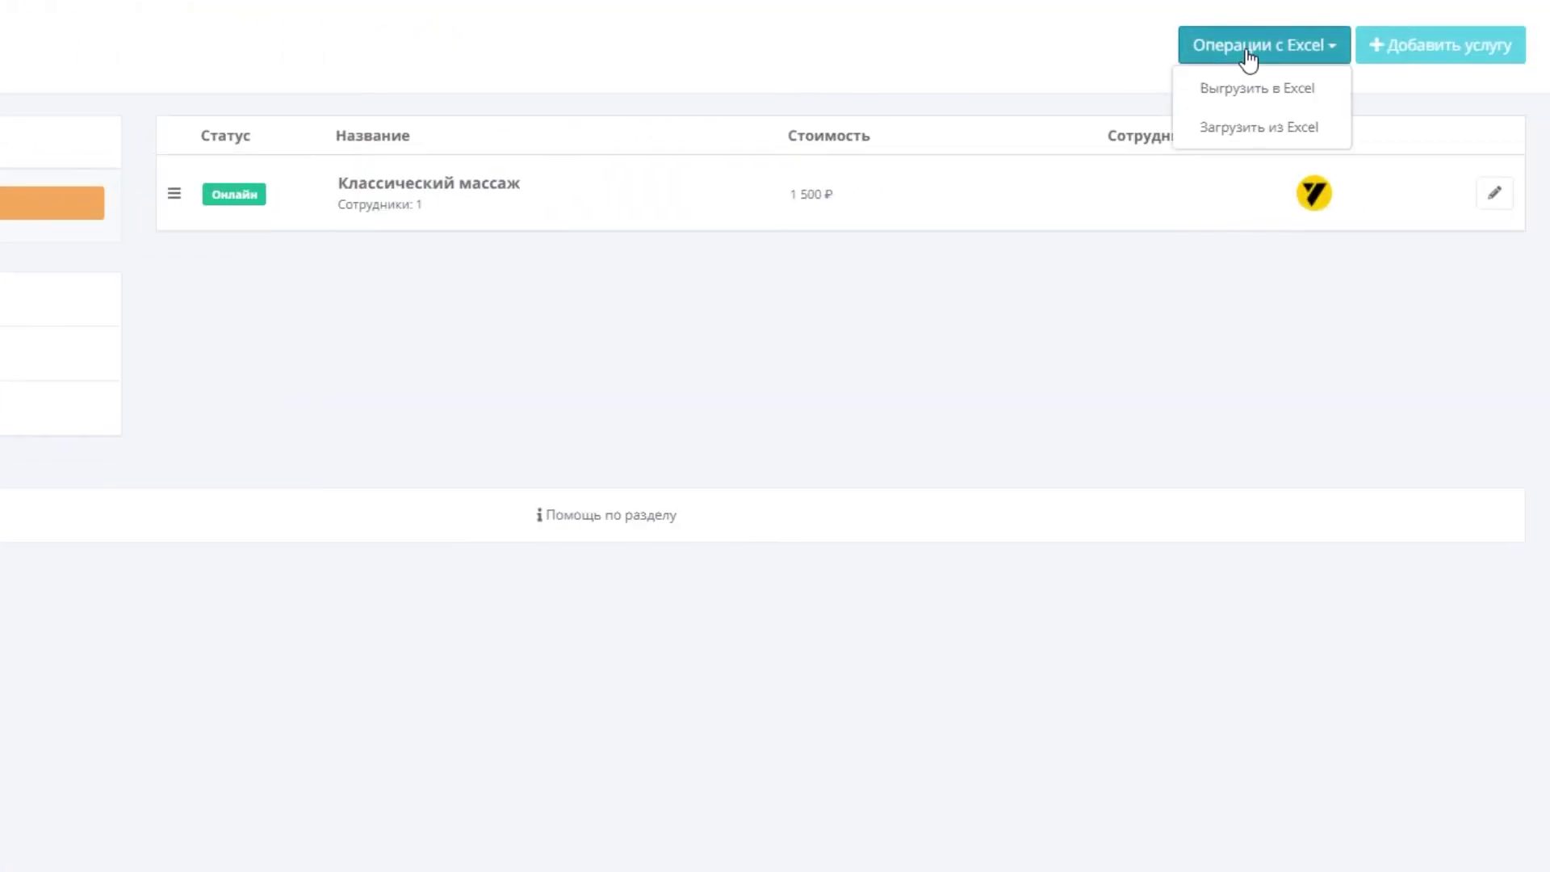
{"action": "left_click", "coordinate": [1256, 132]}
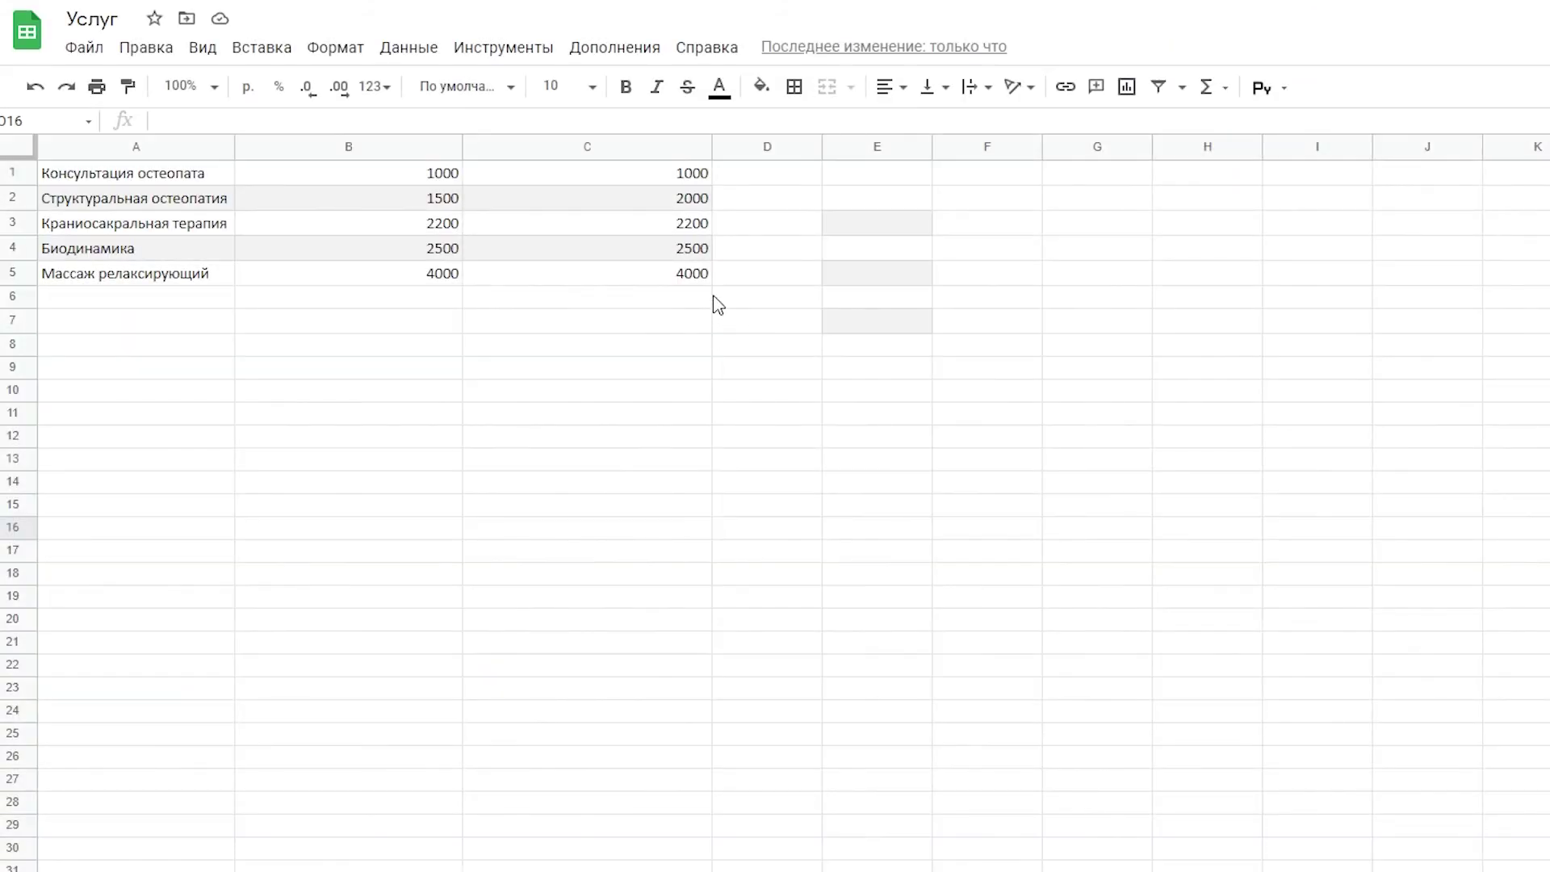
Copy the five service rows with their two price columns from the Услуг spreadsheet and load them into the Excel import.
{"action": "left_click_drag", "start_coordinate": [687, 297], "coordinate": [121, 179]}
{"action": "key", "text": "ctrl+c"}
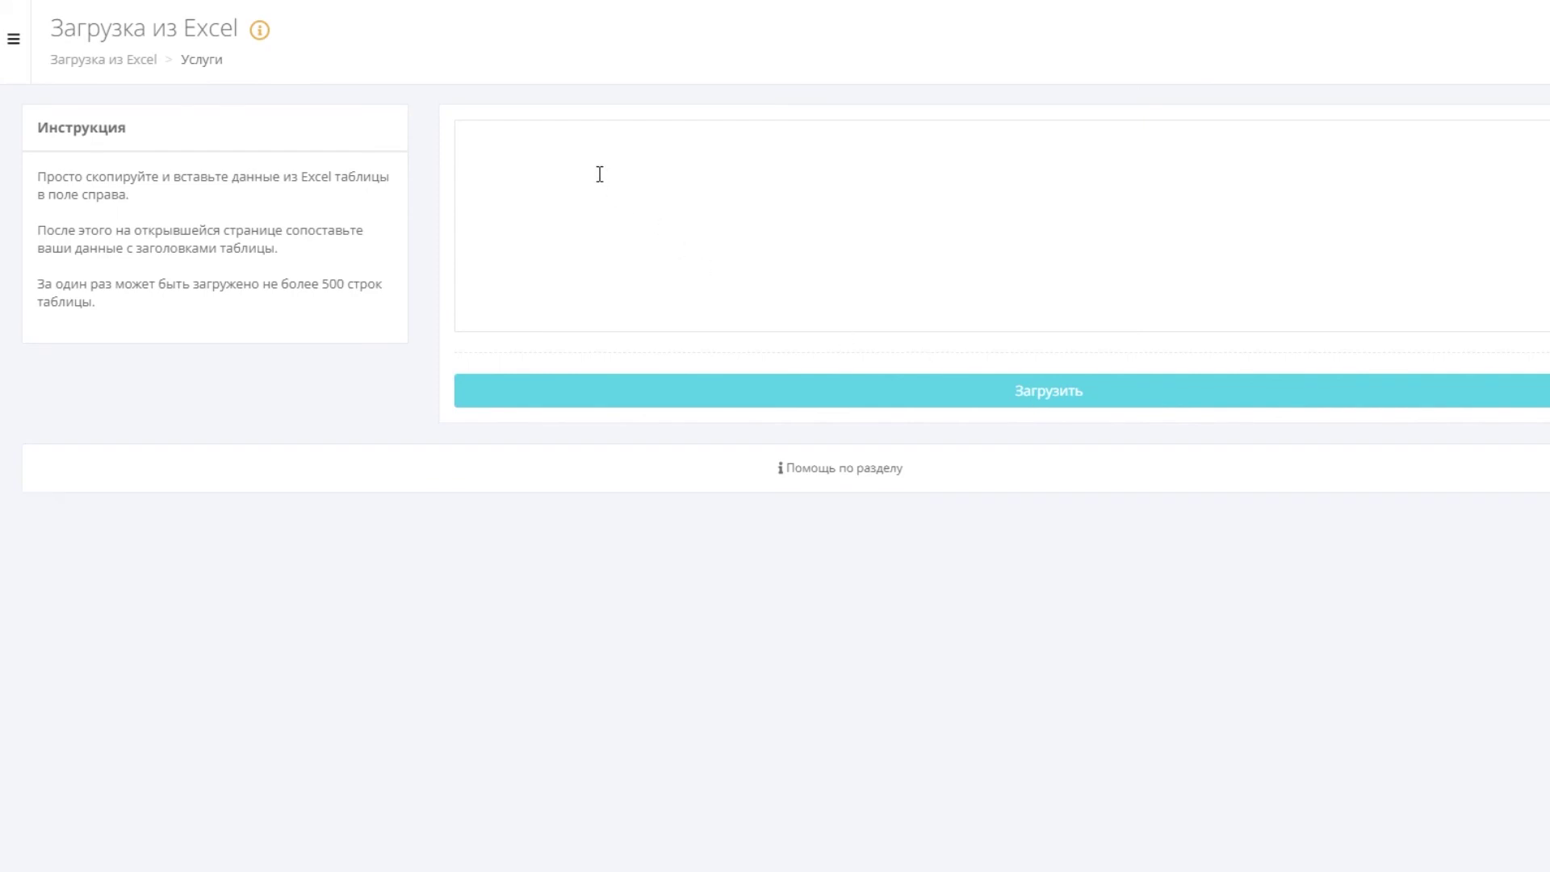
{"action": "left_click", "coordinate": [600, 175]}
{"action": "key", "text": "ctrl+v"}
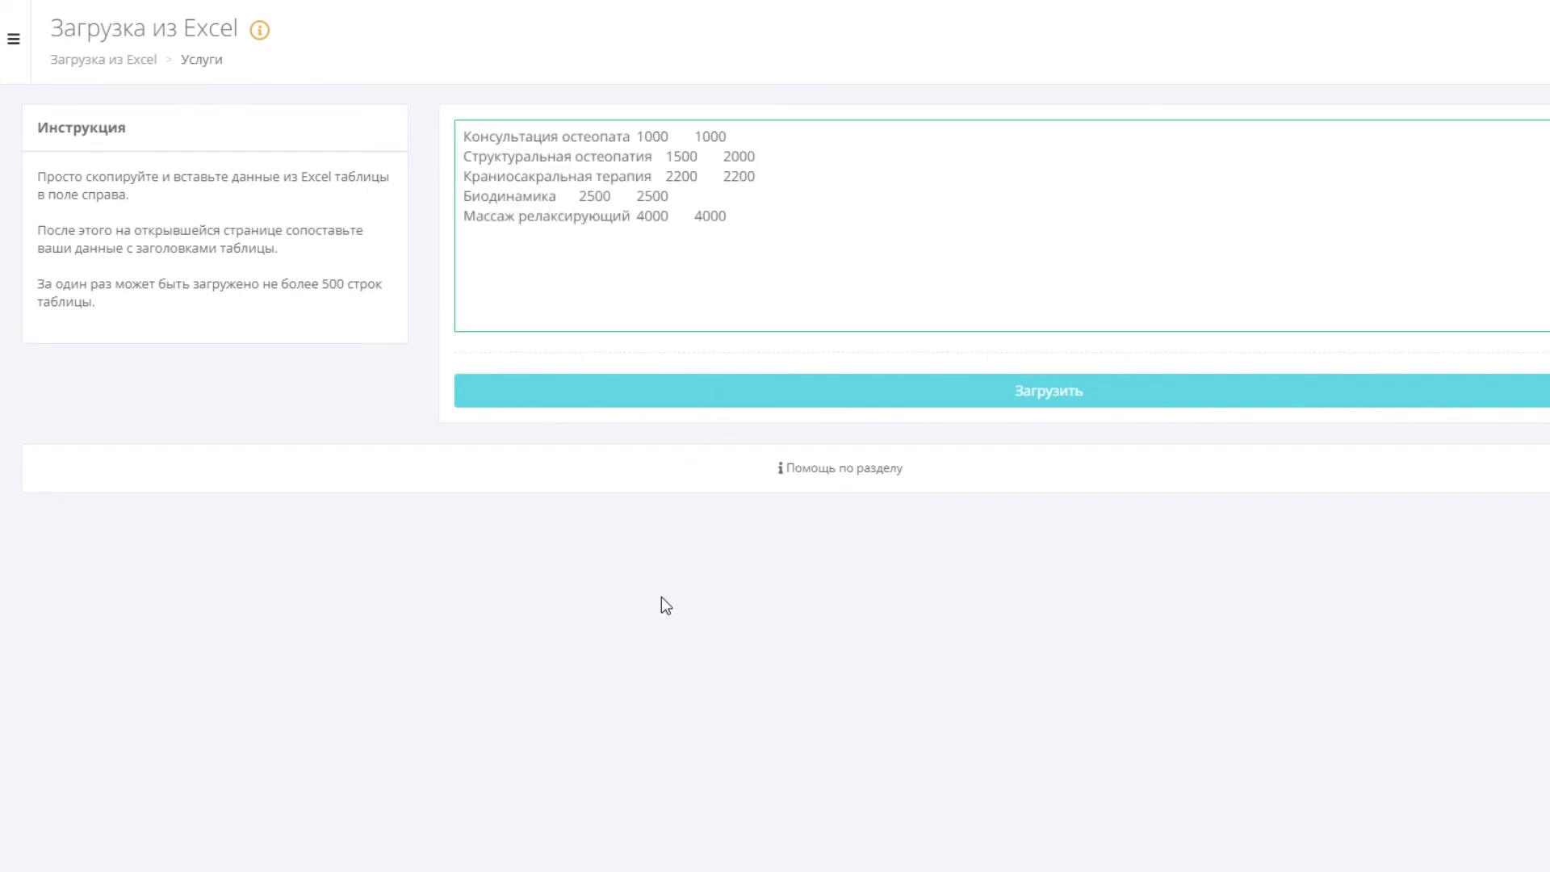
{"action": "left_click", "coordinate": [1063, 408]}
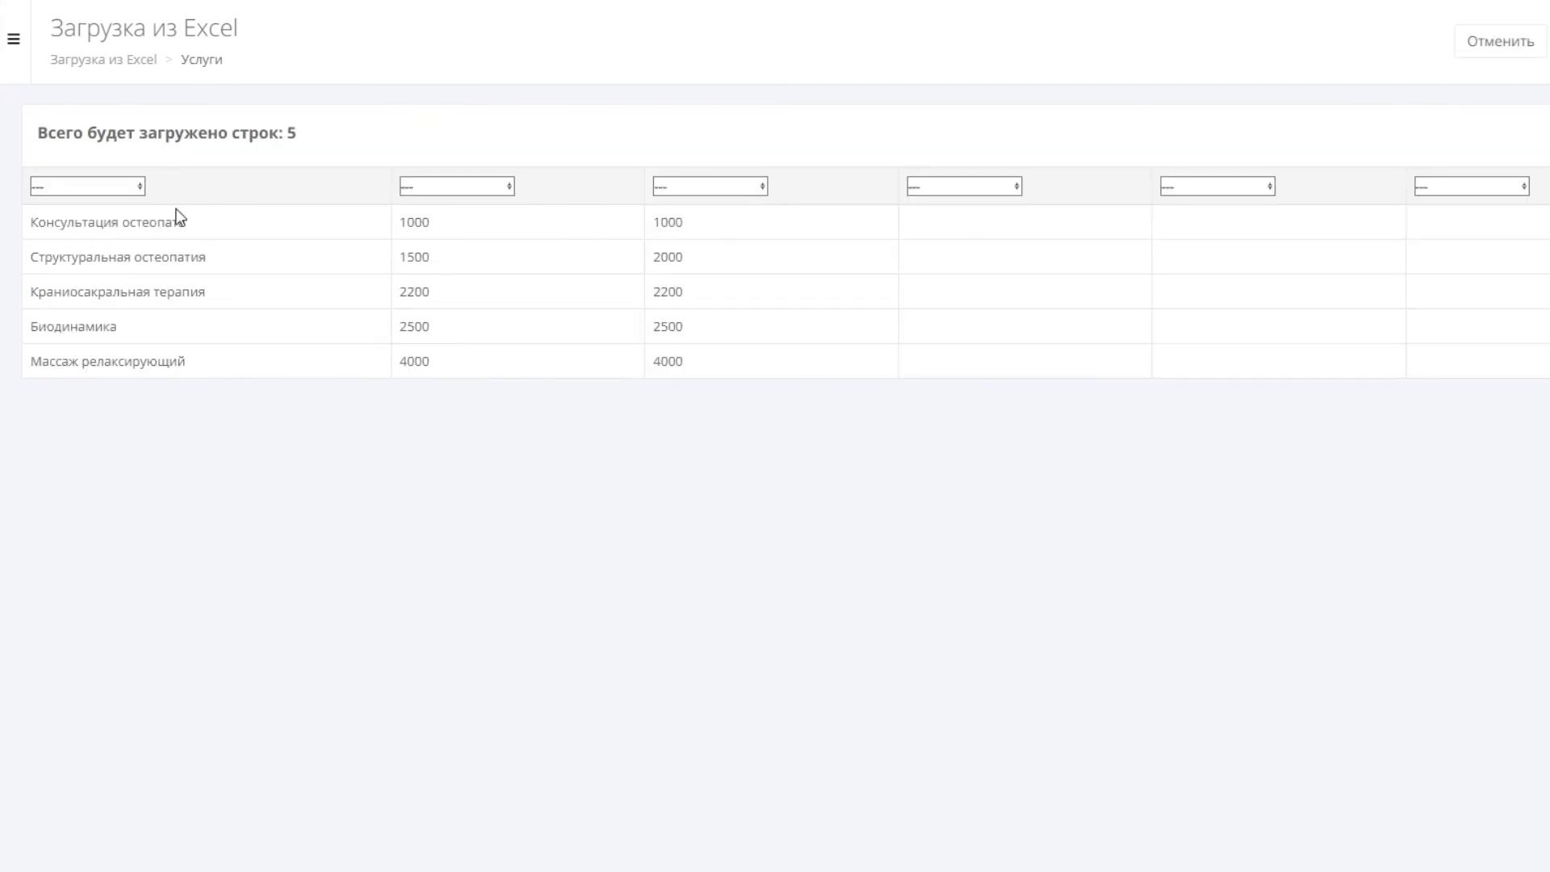
Map the three imported columns to Название, Цена от and Цена до, and save the import.
{"action": "left_click", "coordinate": [124, 185]}
{"action": "left_click", "coordinate": [98, 242]}
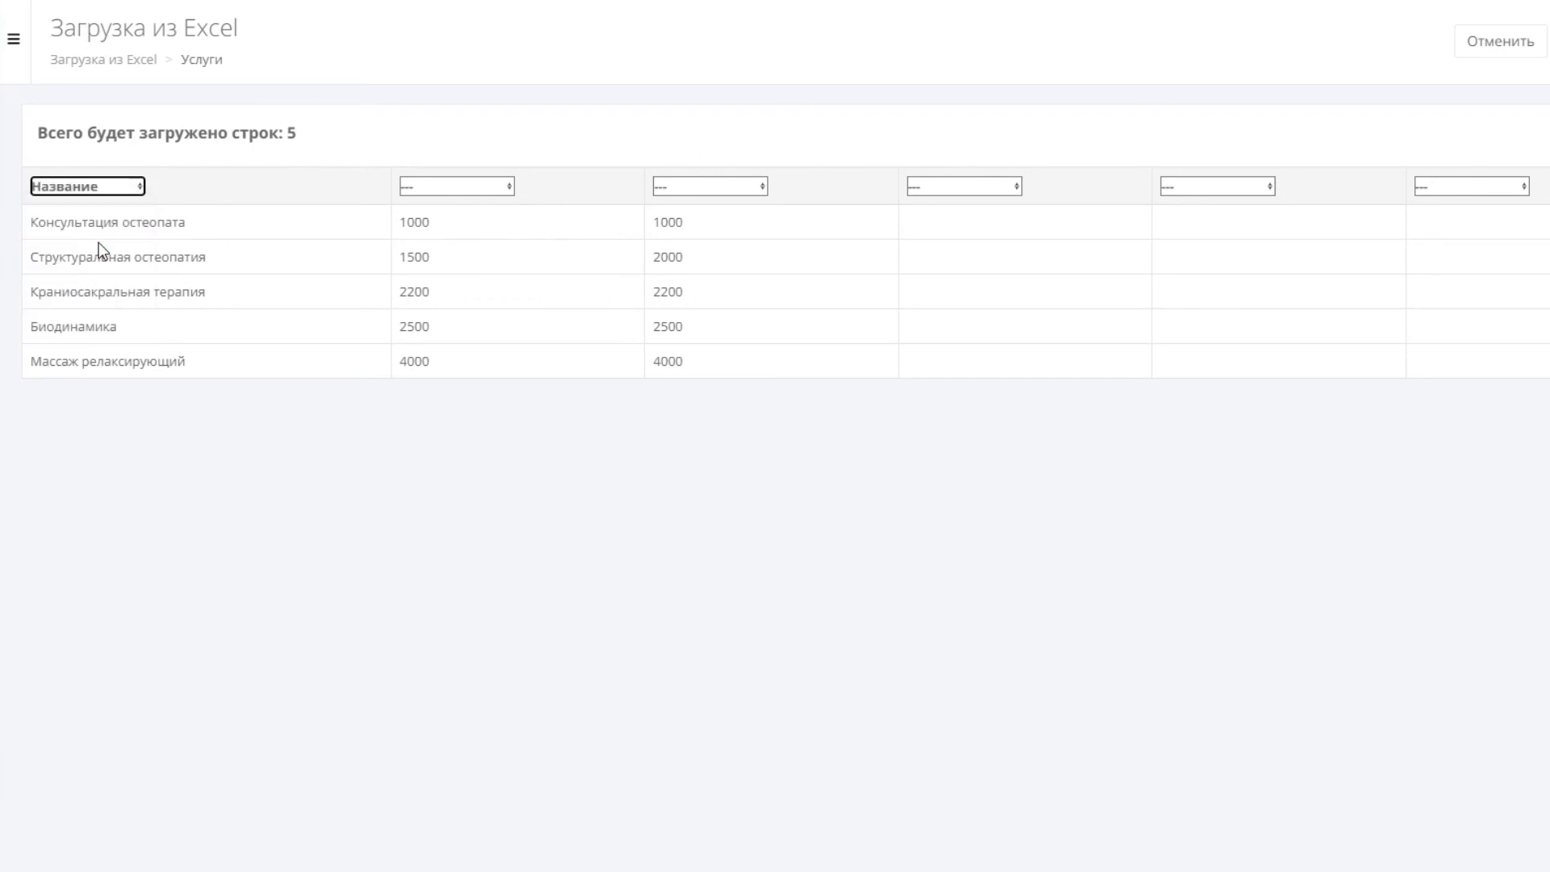
{"action": "left_click", "coordinate": [494, 191]}
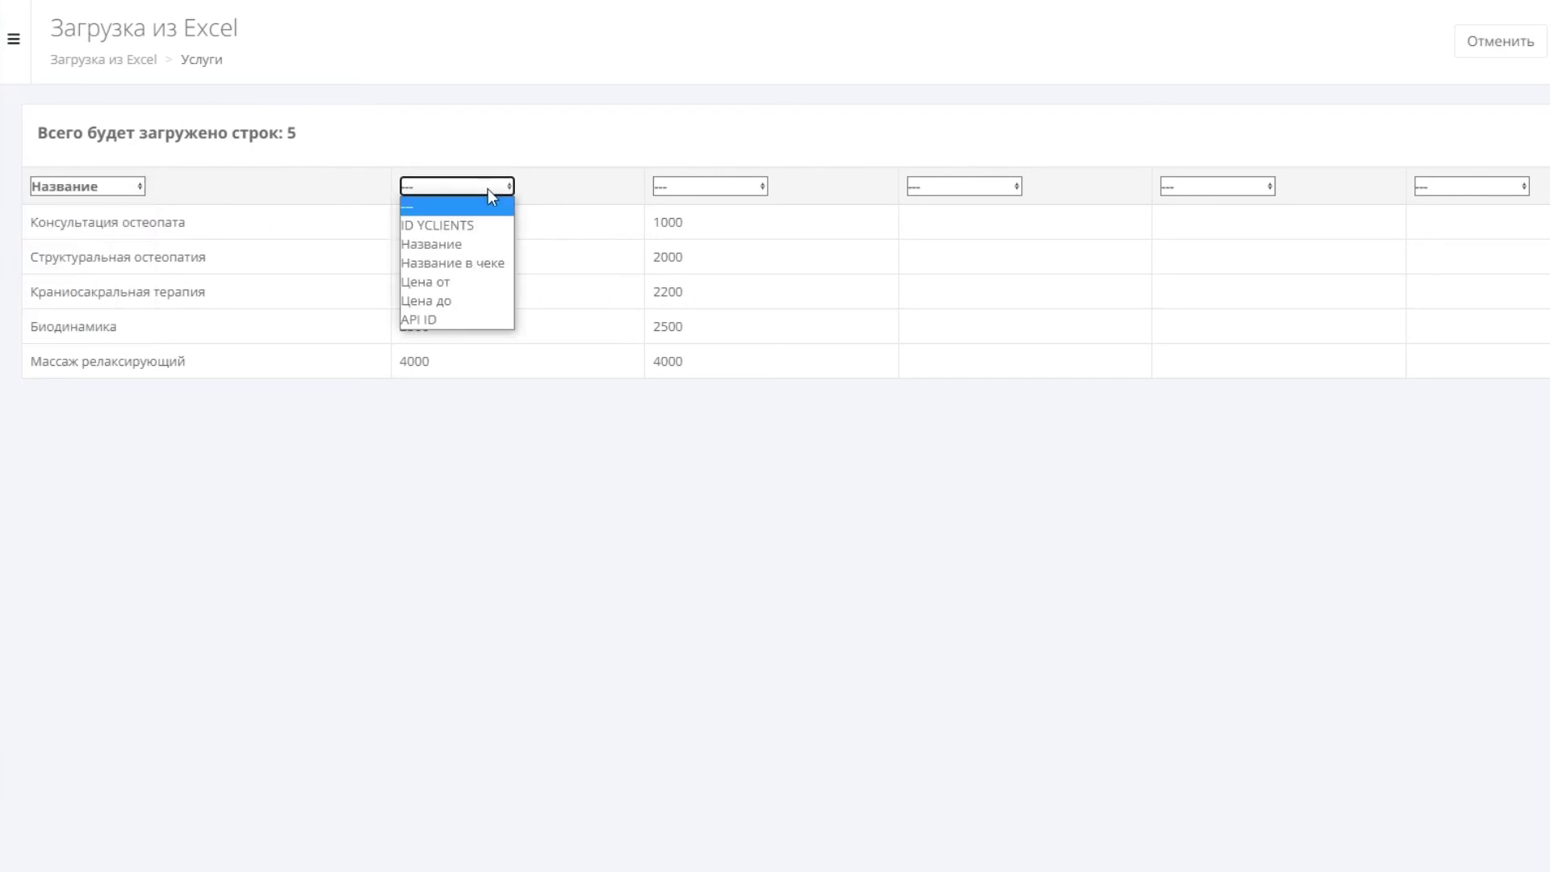
{"action": "left_click", "coordinate": [454, 282]}
{"action": "left_click", "coordinate": [683, 186]}
{"action": "left_click", "coordinate": [710, 303]}
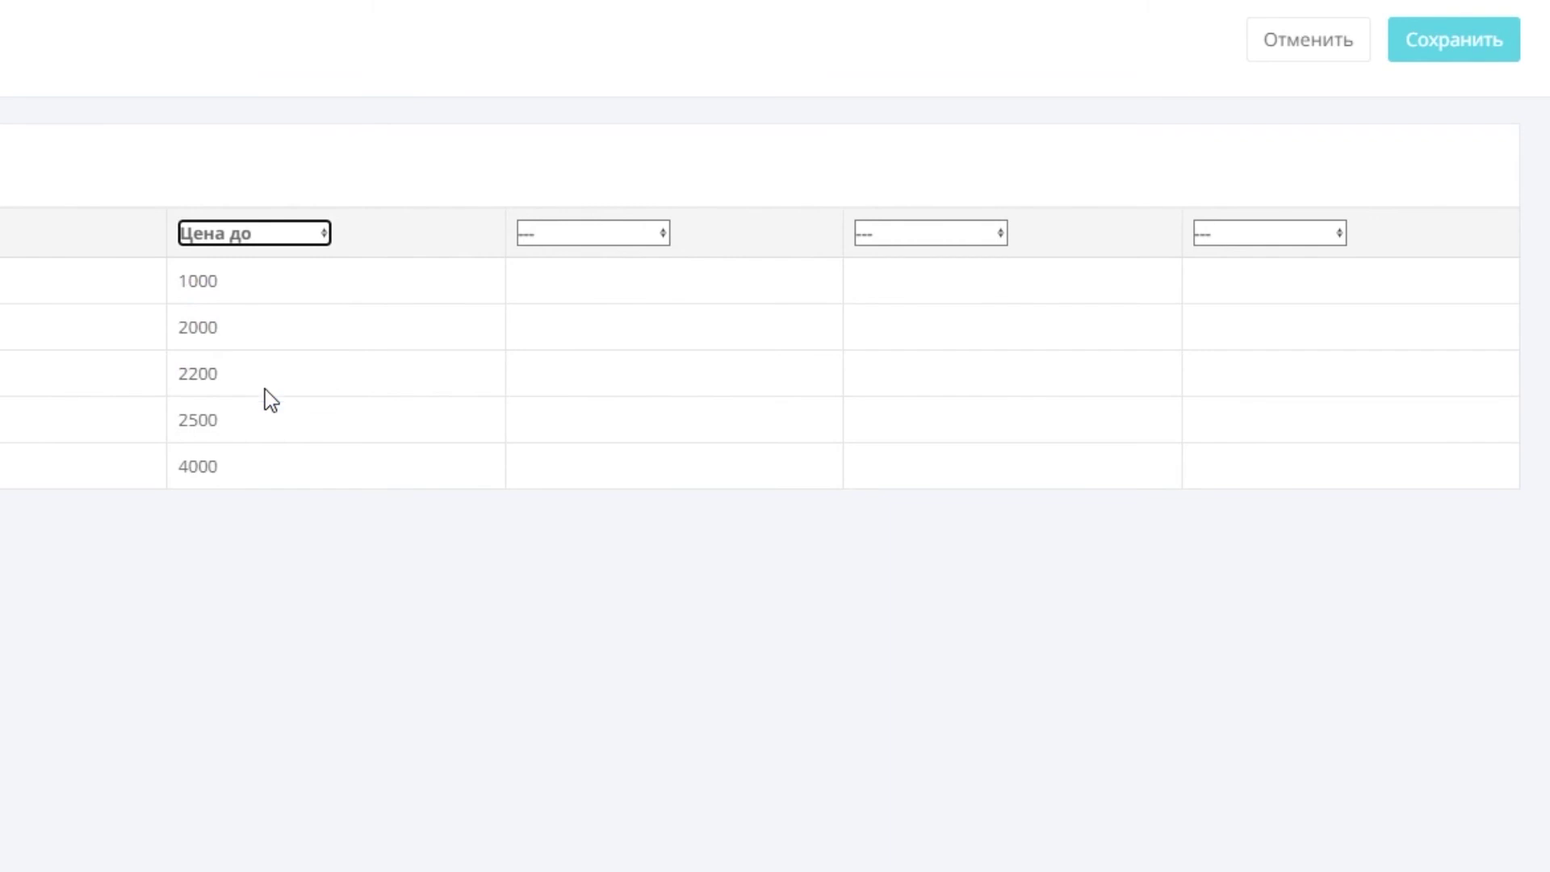
{"action": "left_click", "coordinate": [1428, 42]}
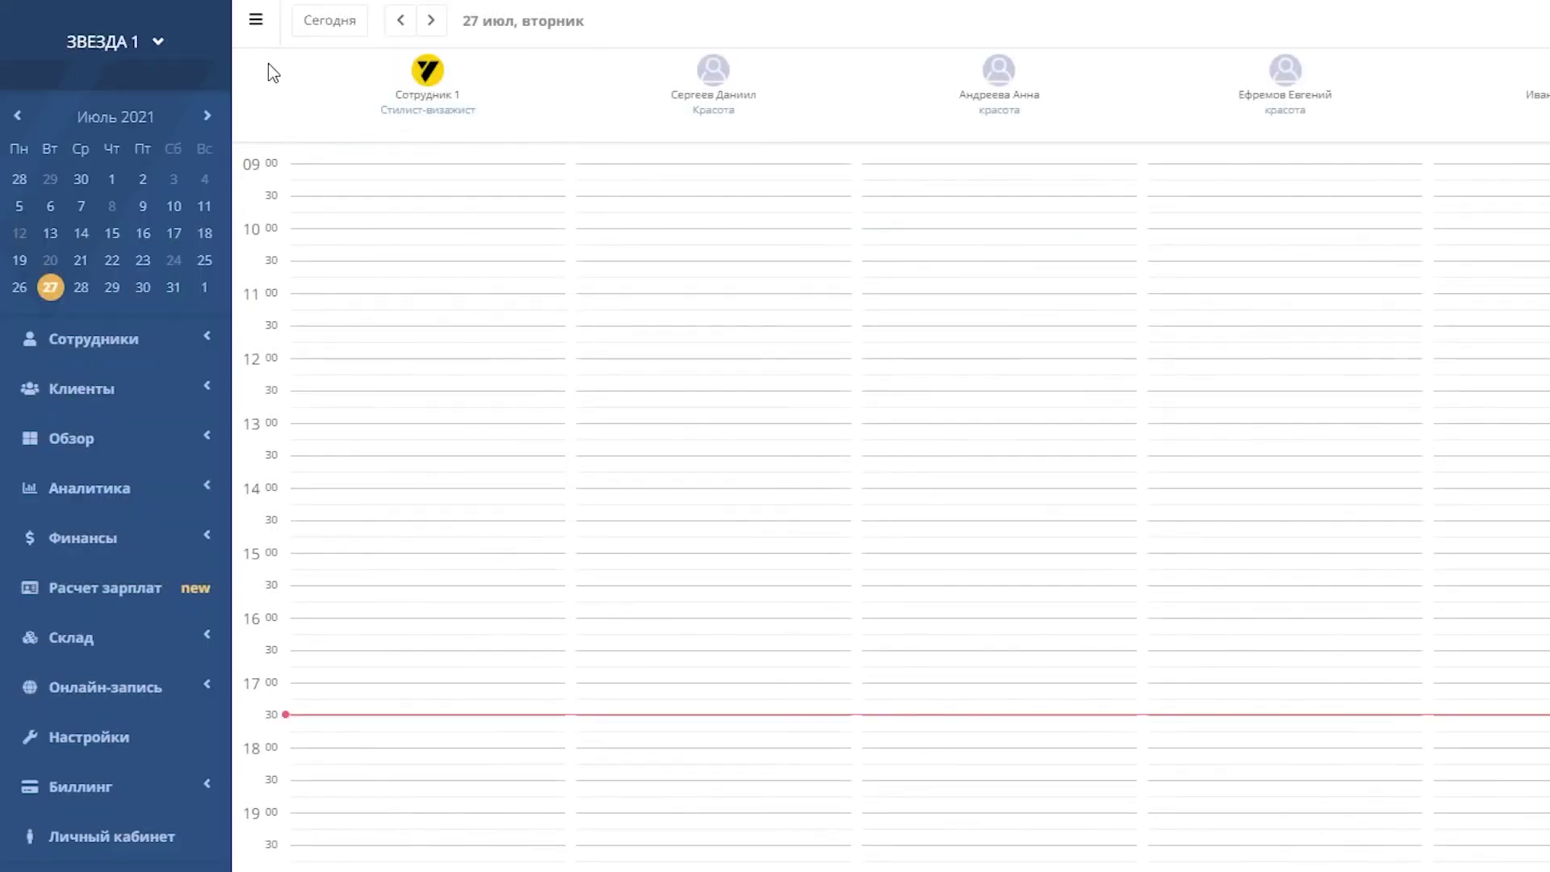
Switch from the Звезда 1 branch to the network level and open the form for a new service category in its service settings.
{"action": "left_click", "coordinate": [132, 45]}
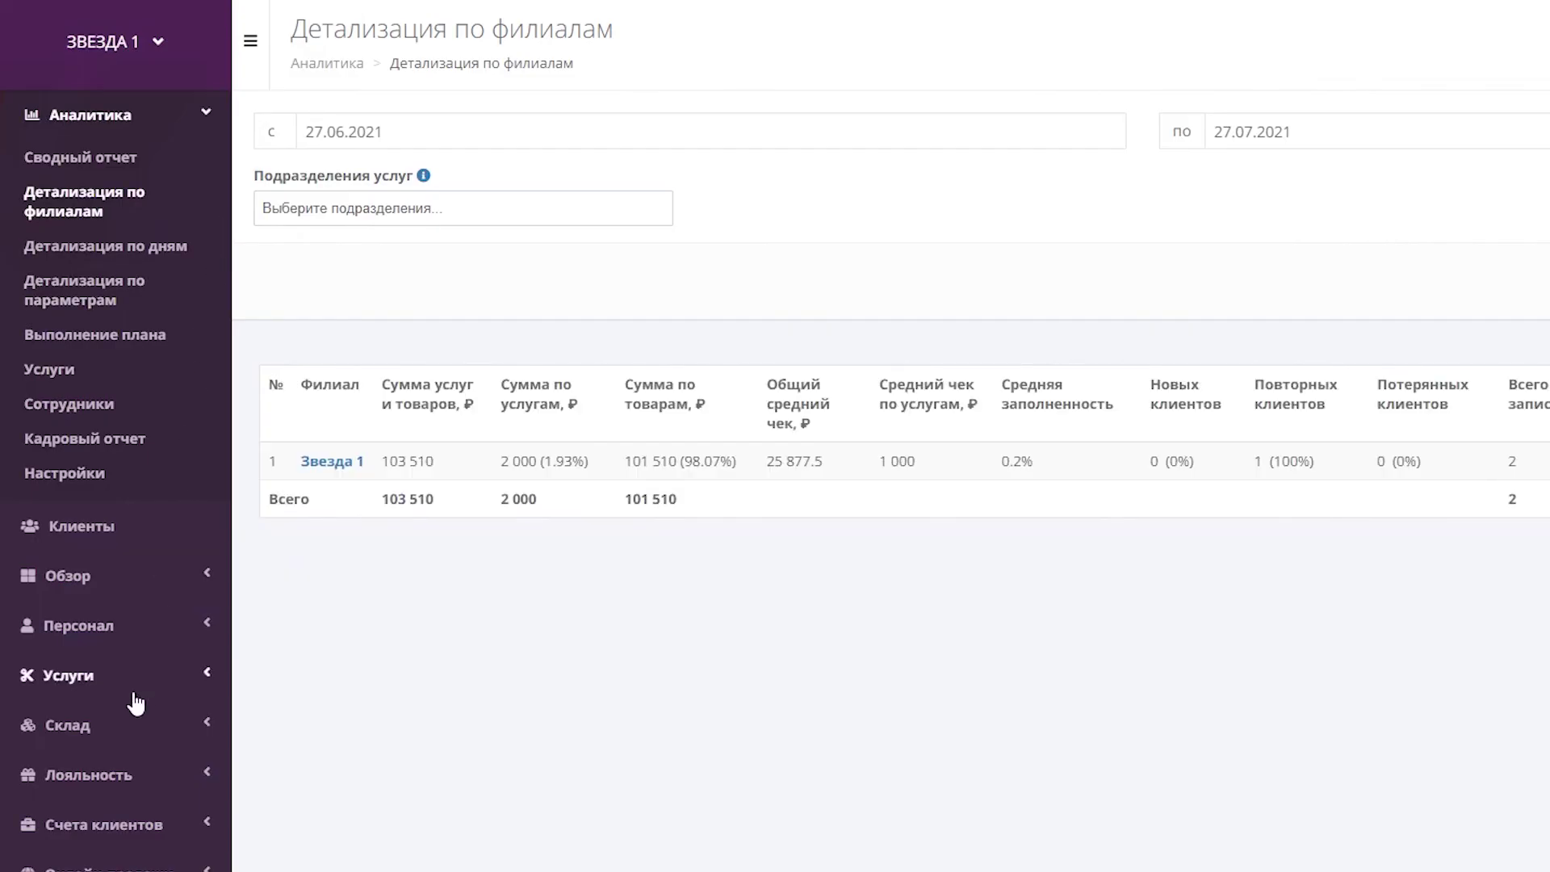
{"action": "left_click", "coordinate": [132, 691]}
{"action": "left_click", "coordinate": [87, 356]}
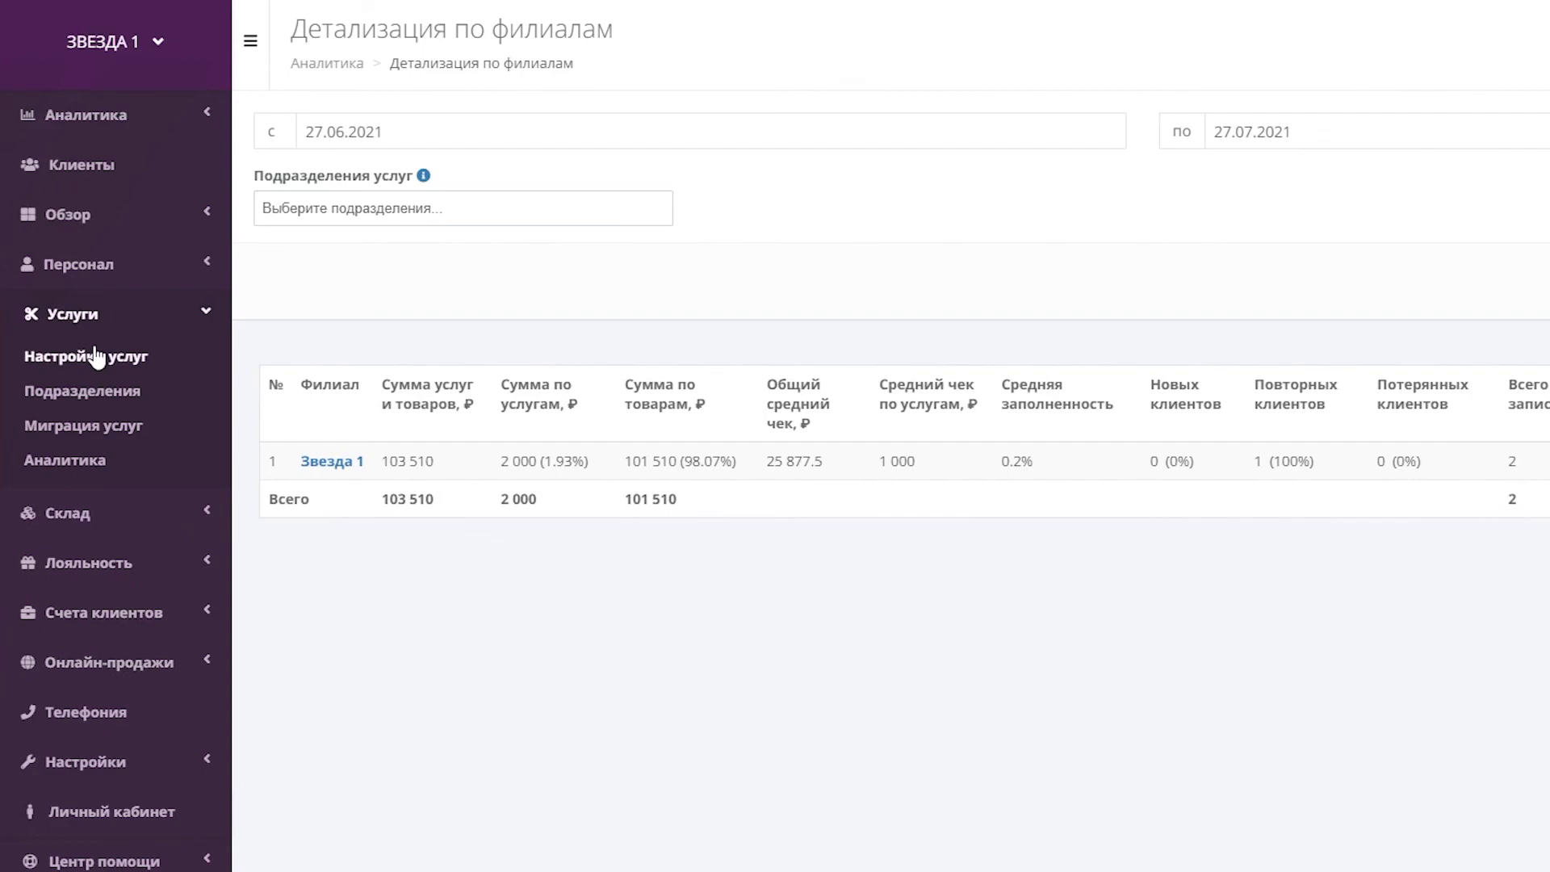
{"action": "left_click", "coordinate": [1147, 407]}
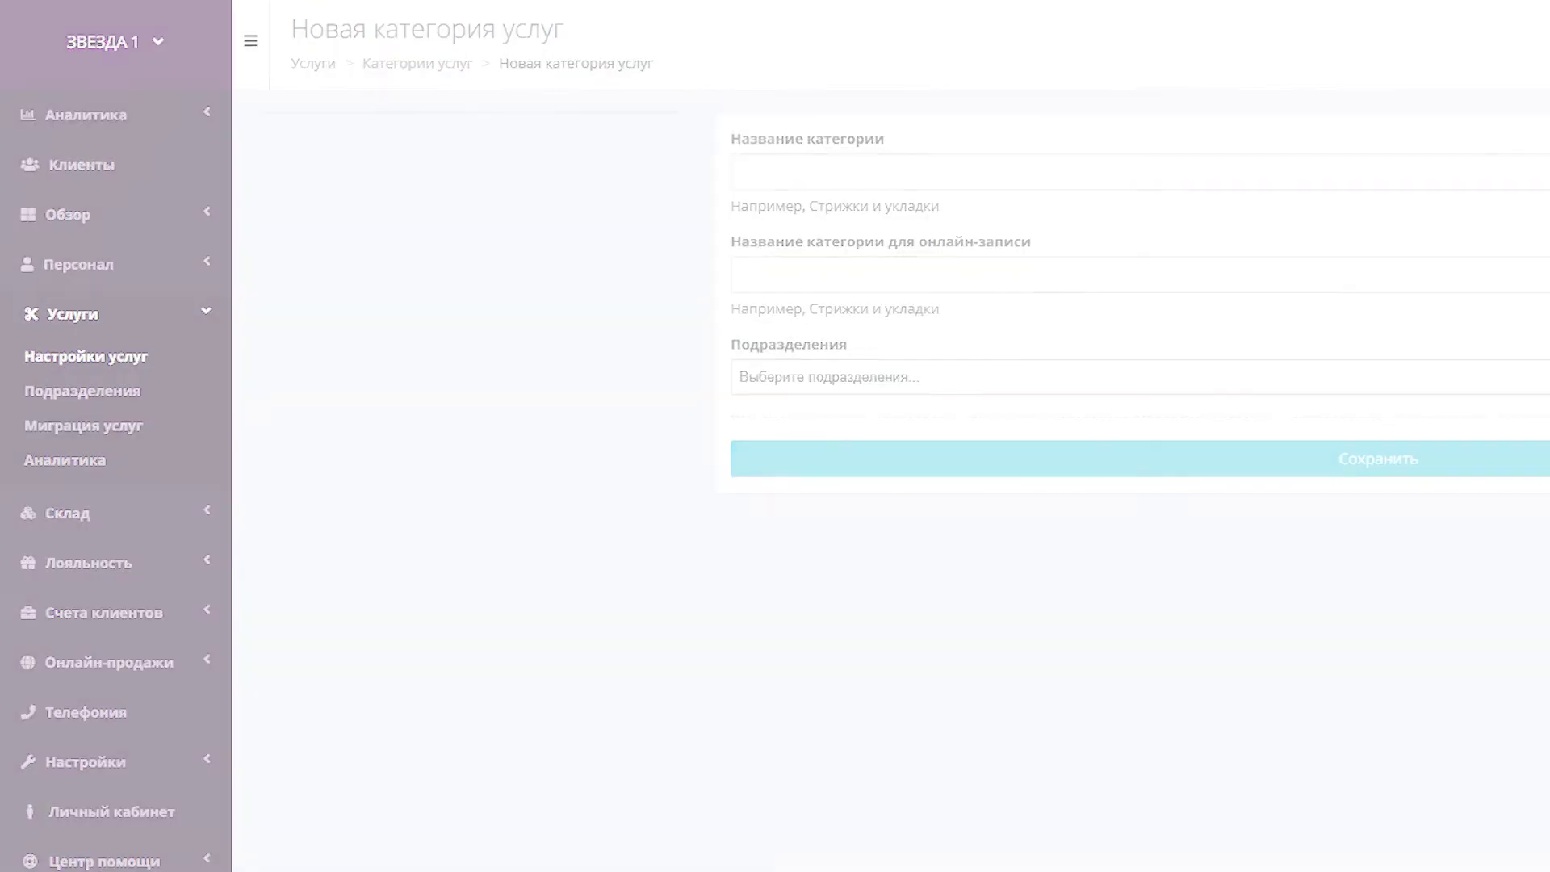